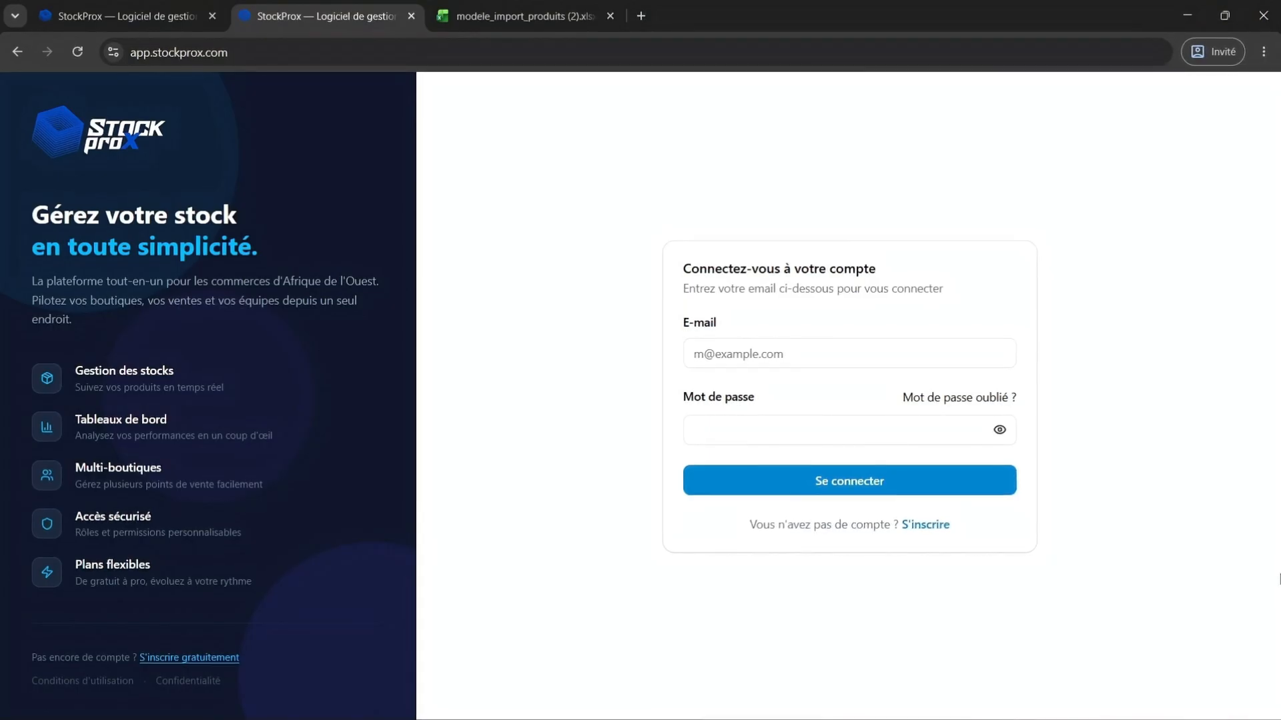
Log in to the account from the sign-in form.
click(818, 354)
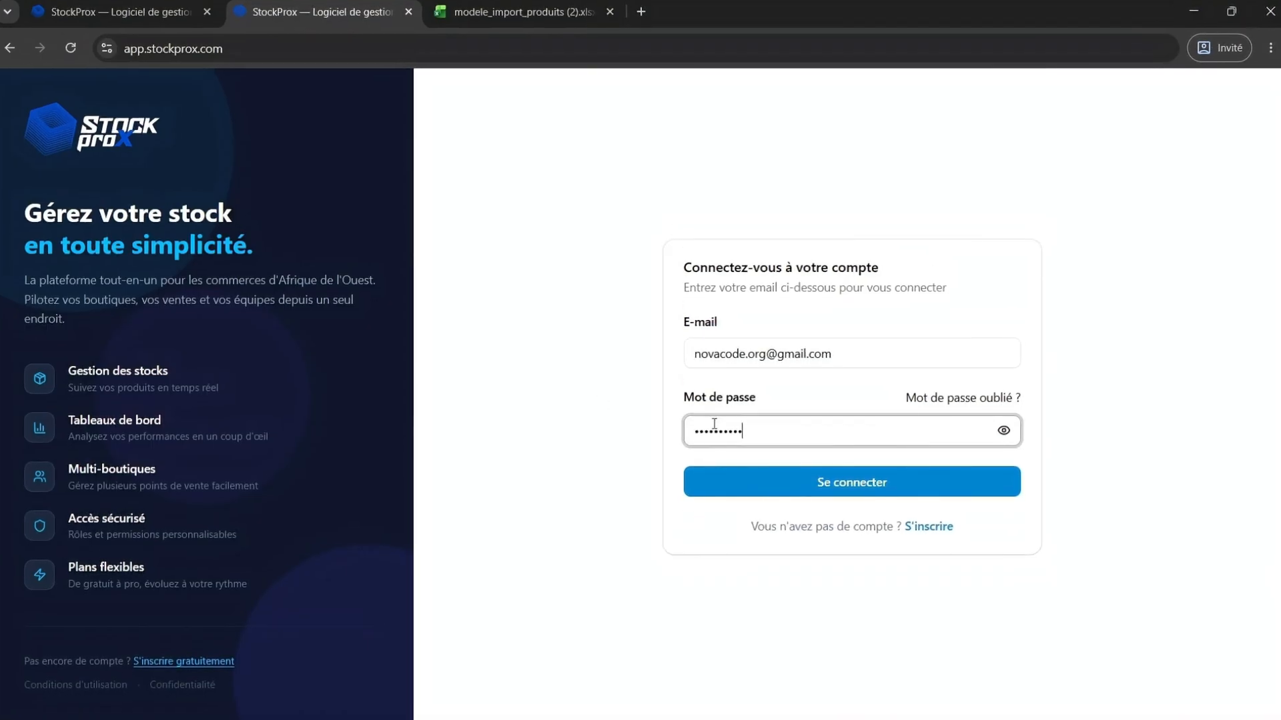
key(Return)
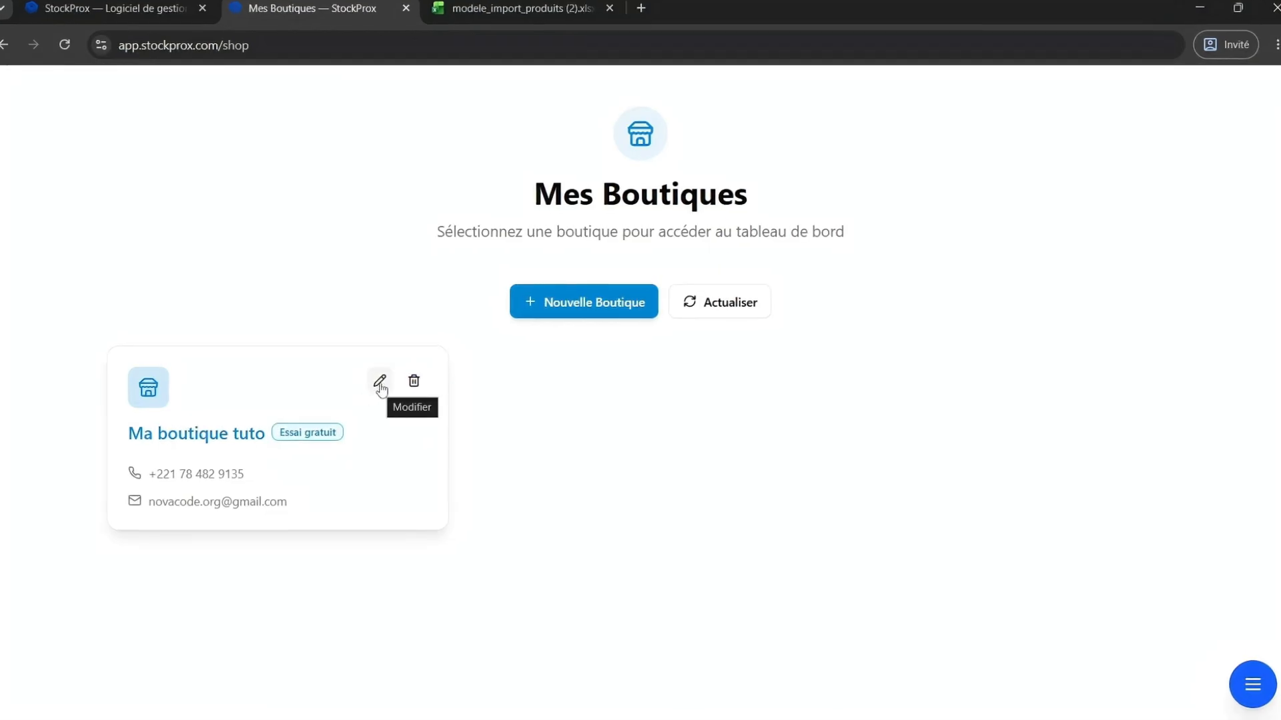
Open the shop's edit form and rename it Ma boutique tutoriel.
click(380, 382)
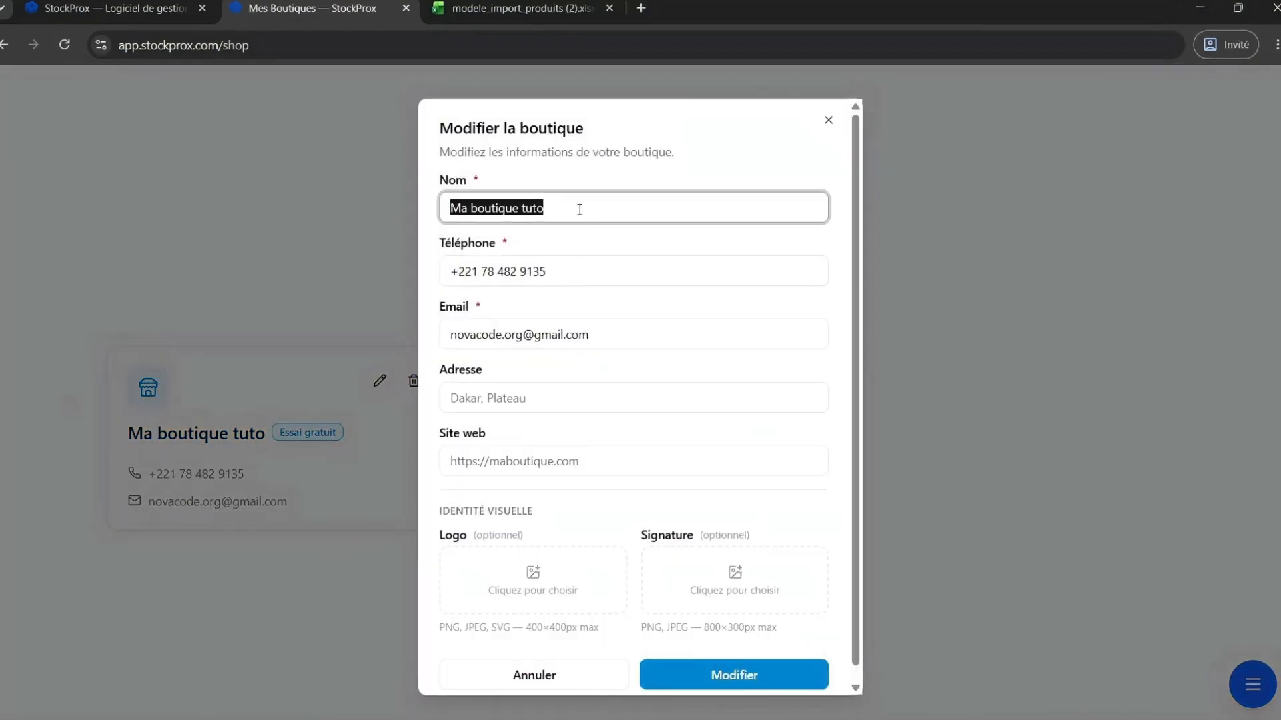
click(579, 210)
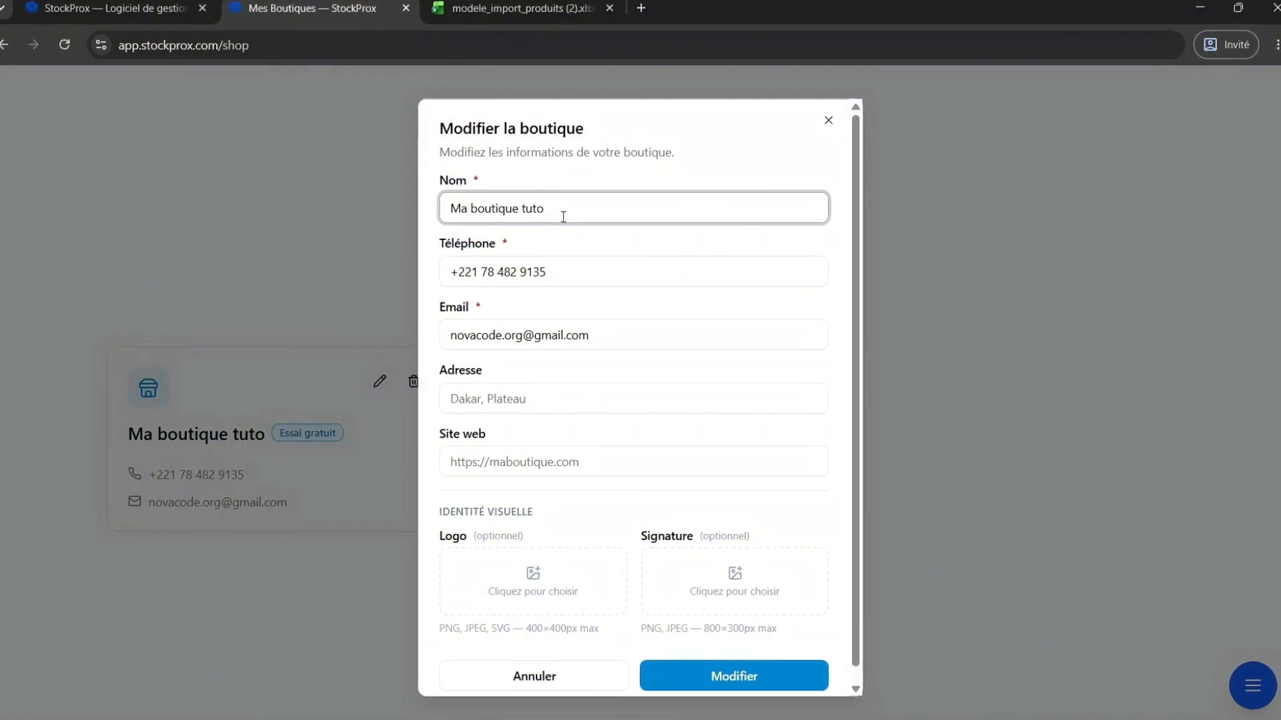
text(riel)
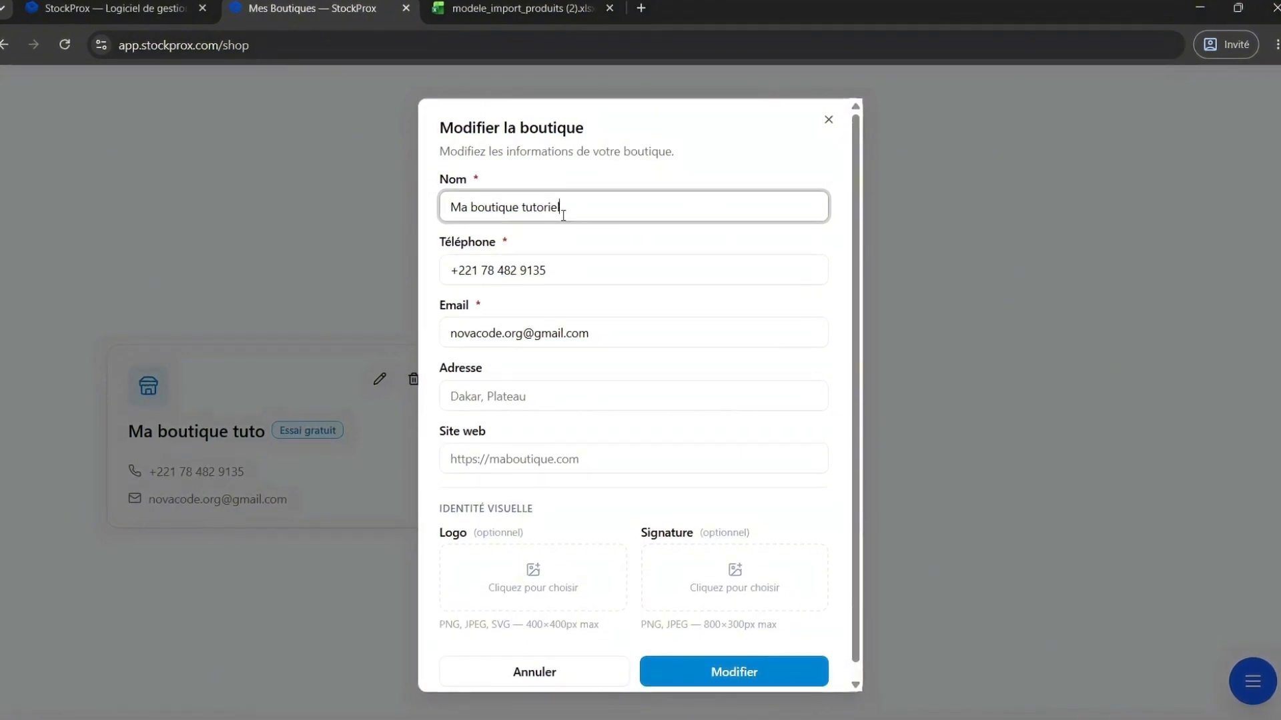
Add a signature image and a logo image to the shop, then save the changes.
scroll(564, 501, down, 1)
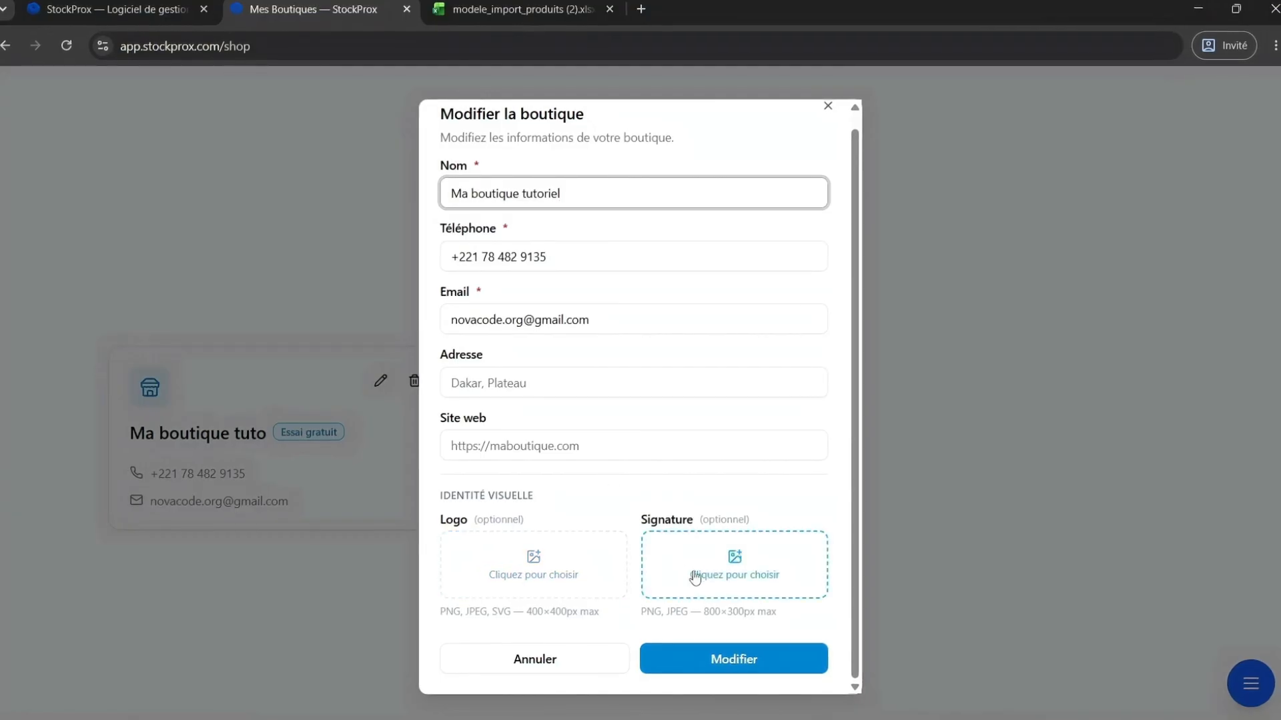
click(745, 576)
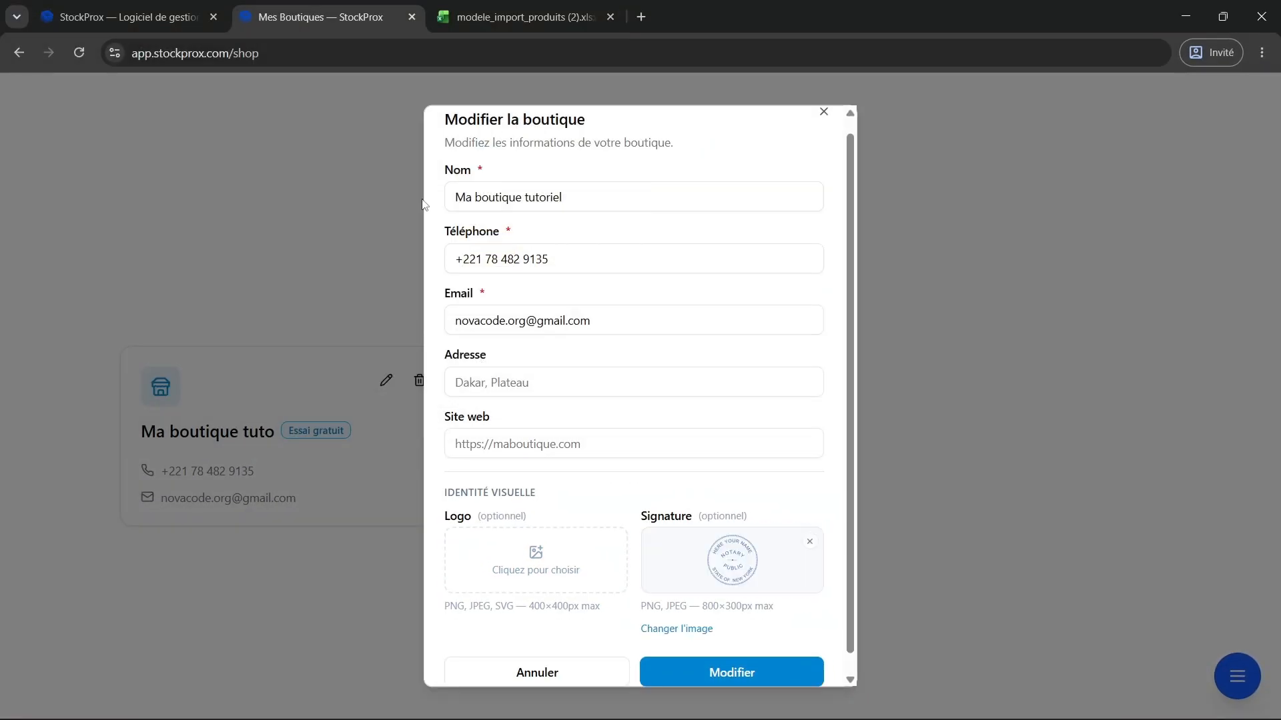
click(529, 575)
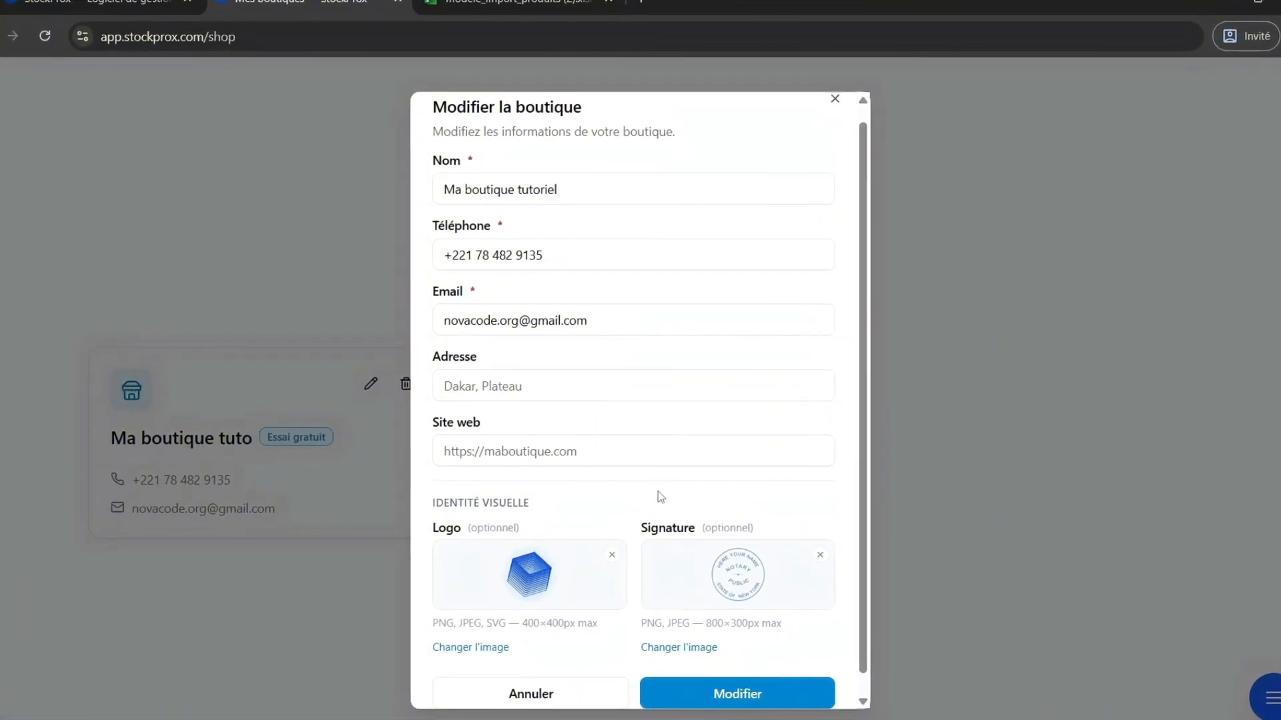
scroll(659, 490, down, 1)
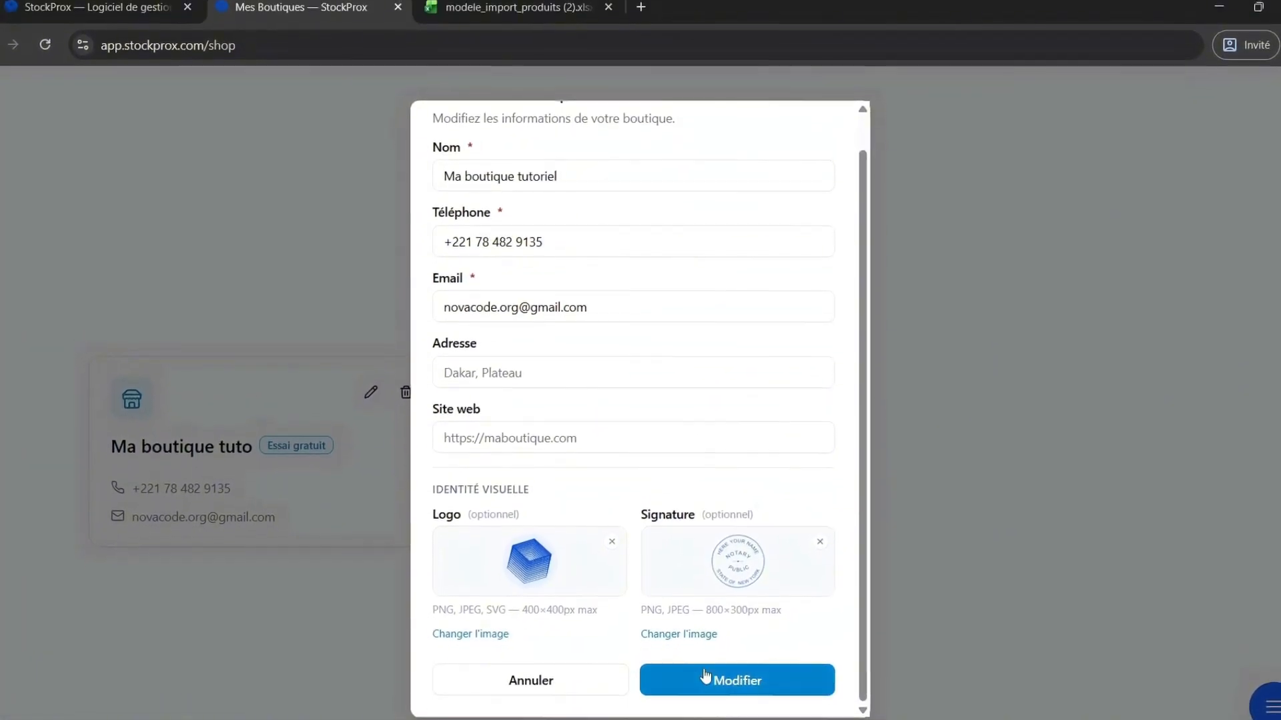
click(705, 676)
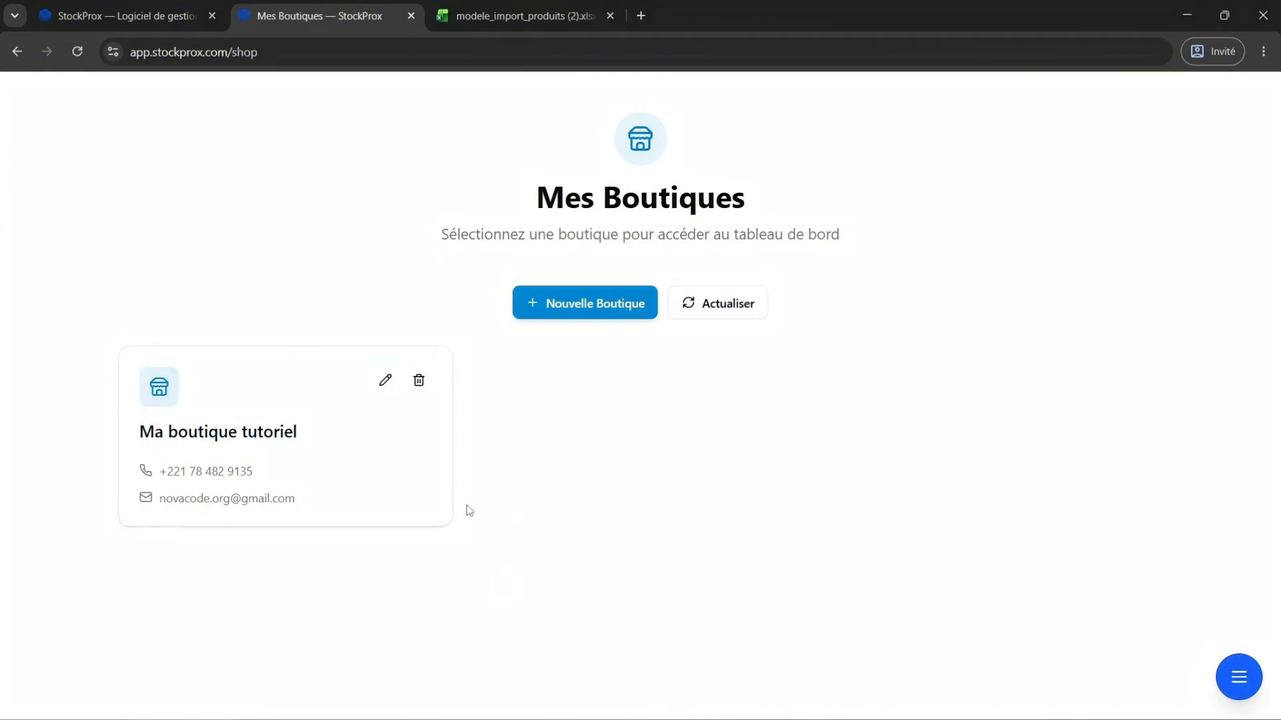
Open the shop deletion prompt and cancel it.
click(423, 385)
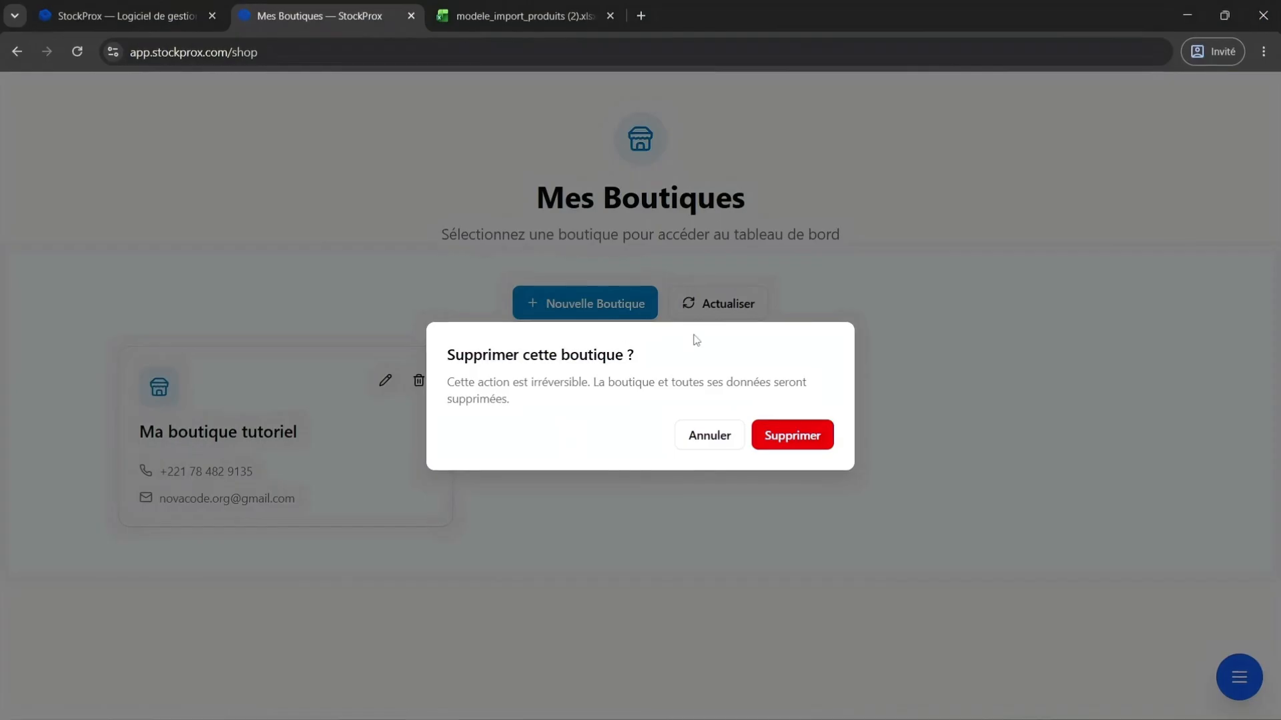
click(700, 445)
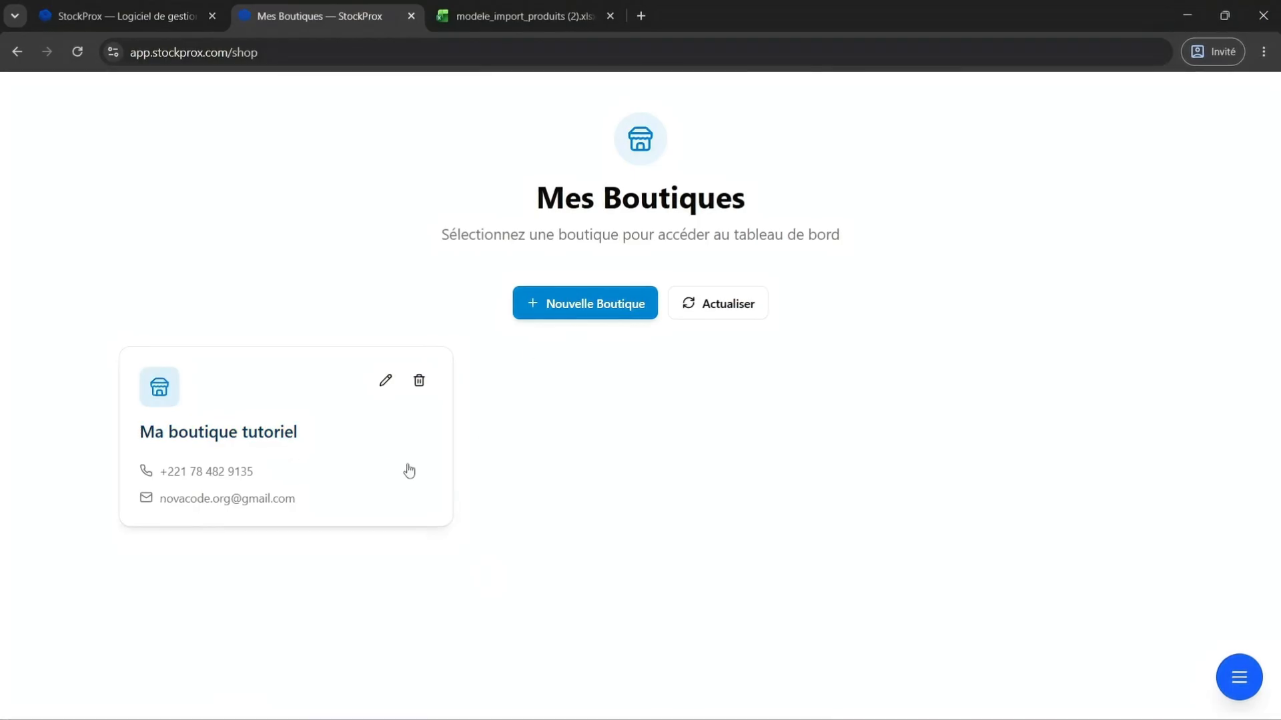
Examine the new shop creation form, including its country list and plan fields, without creating a shop.
click(586, 309)
drag(441, 387, 643, 399)
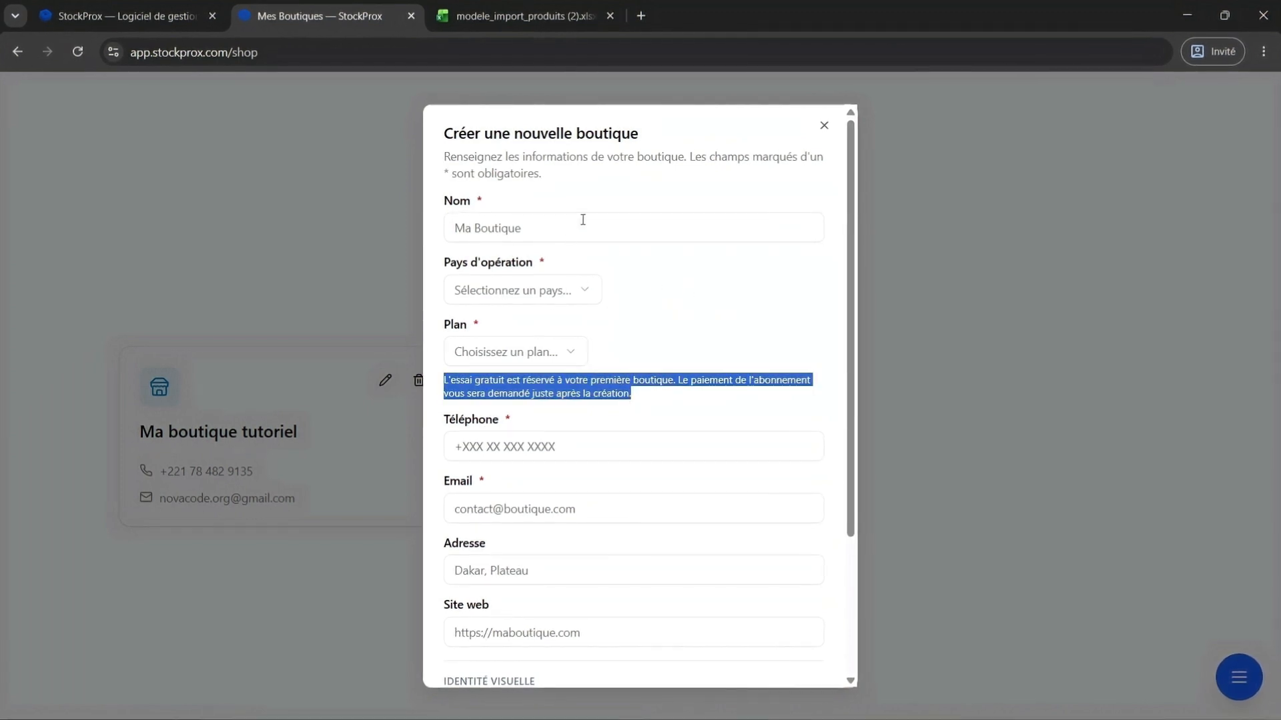
click(579, 290)
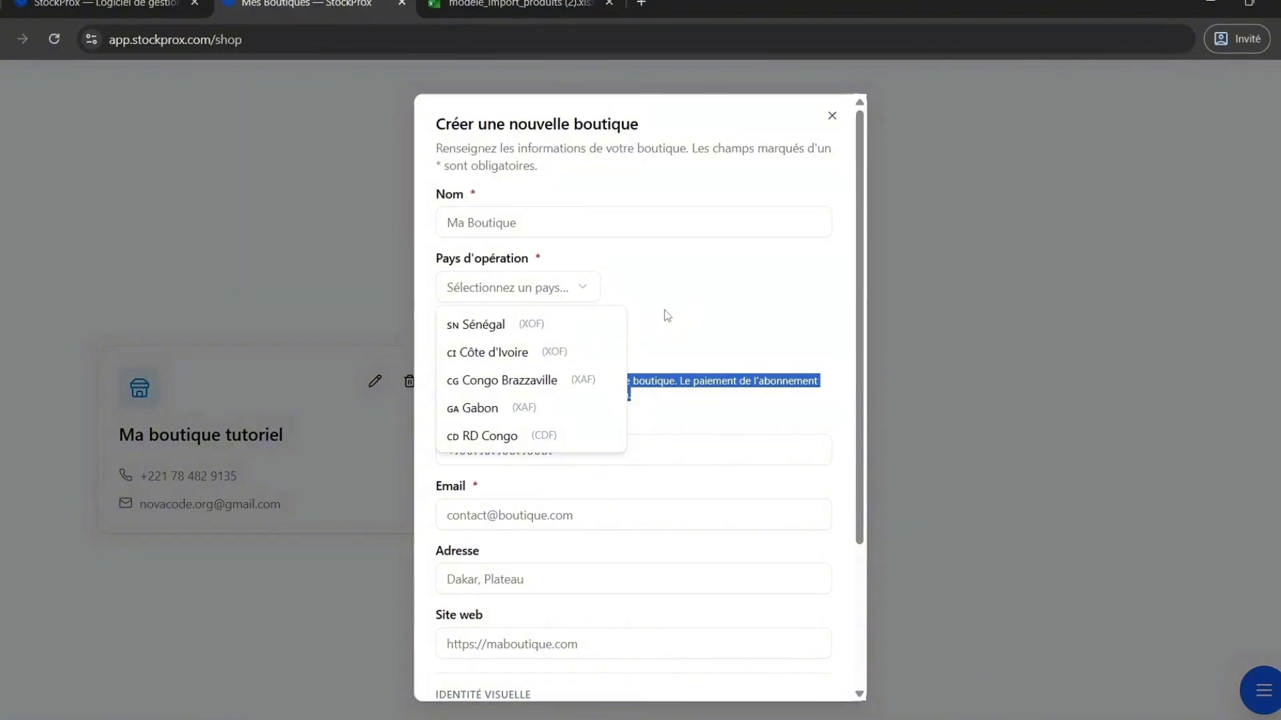
click(667, 316)
scroll(605, 506, down, 3)
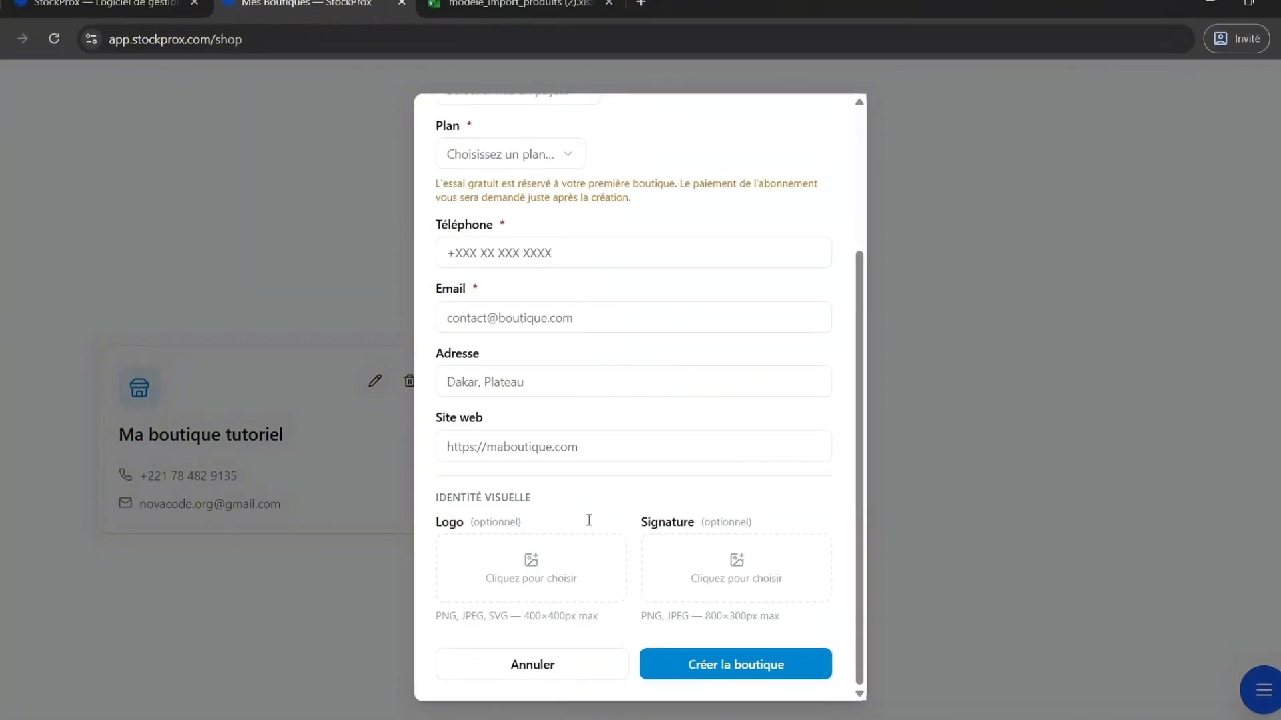
scroll(572, 527, up, 3)
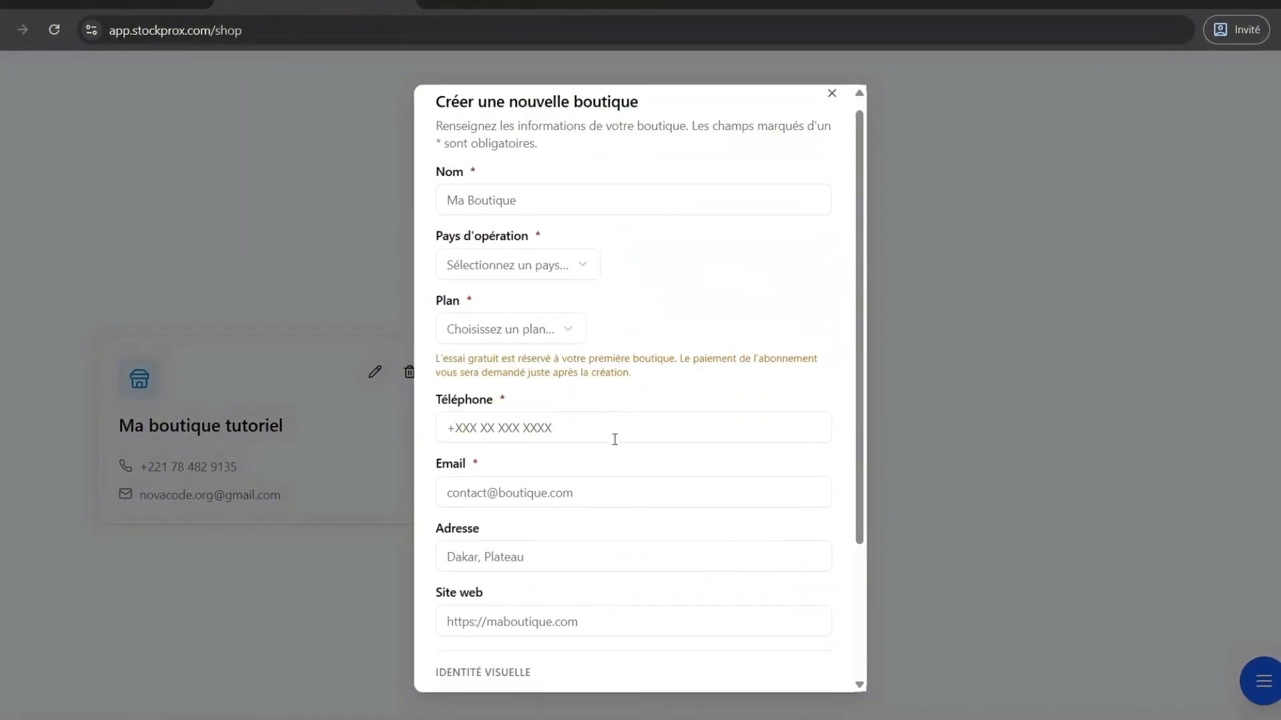
scroll(574, 521, down, 3)
scroll(630, 534, up, 3)
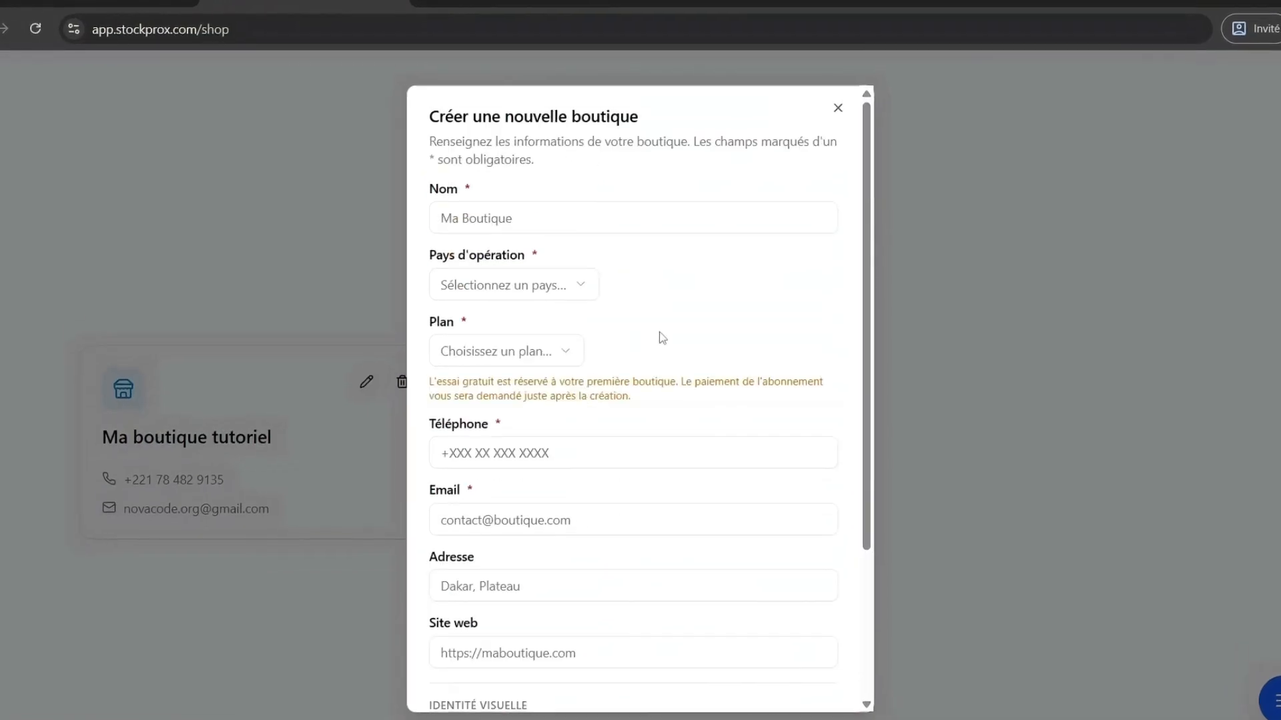
scroll(691, 395, down, 3)
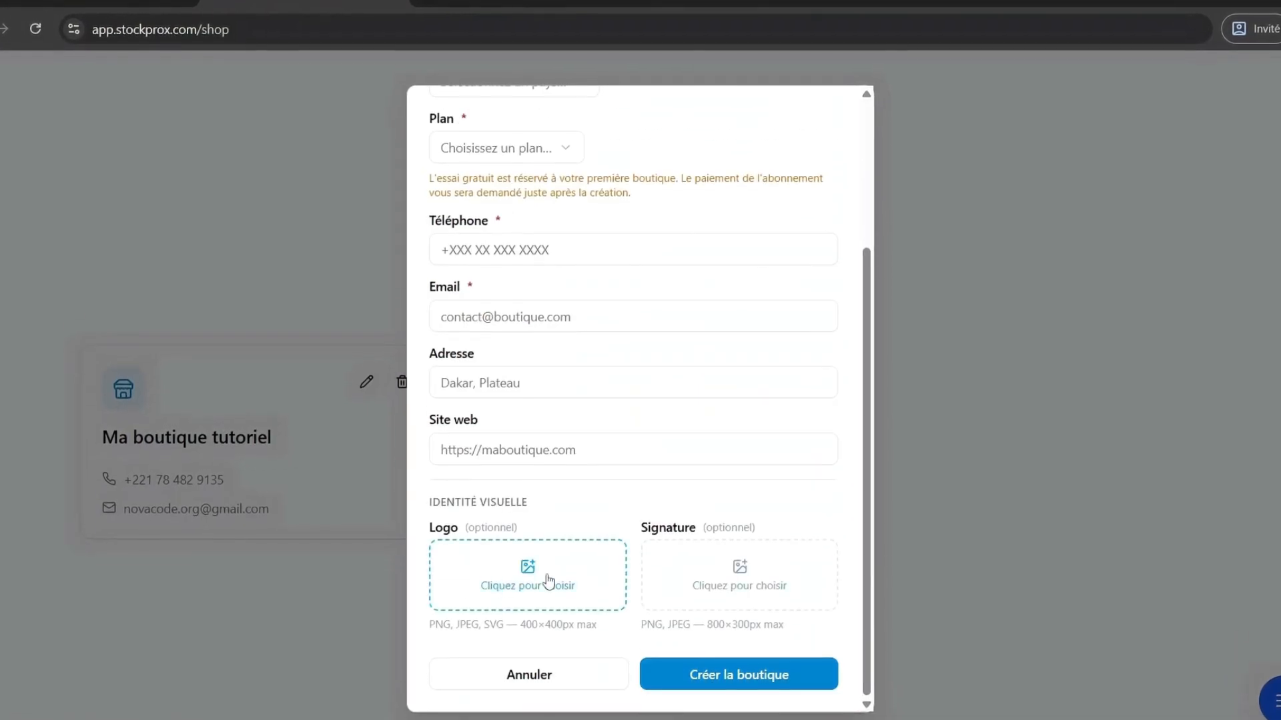
scroll(681, 542, up, 3)
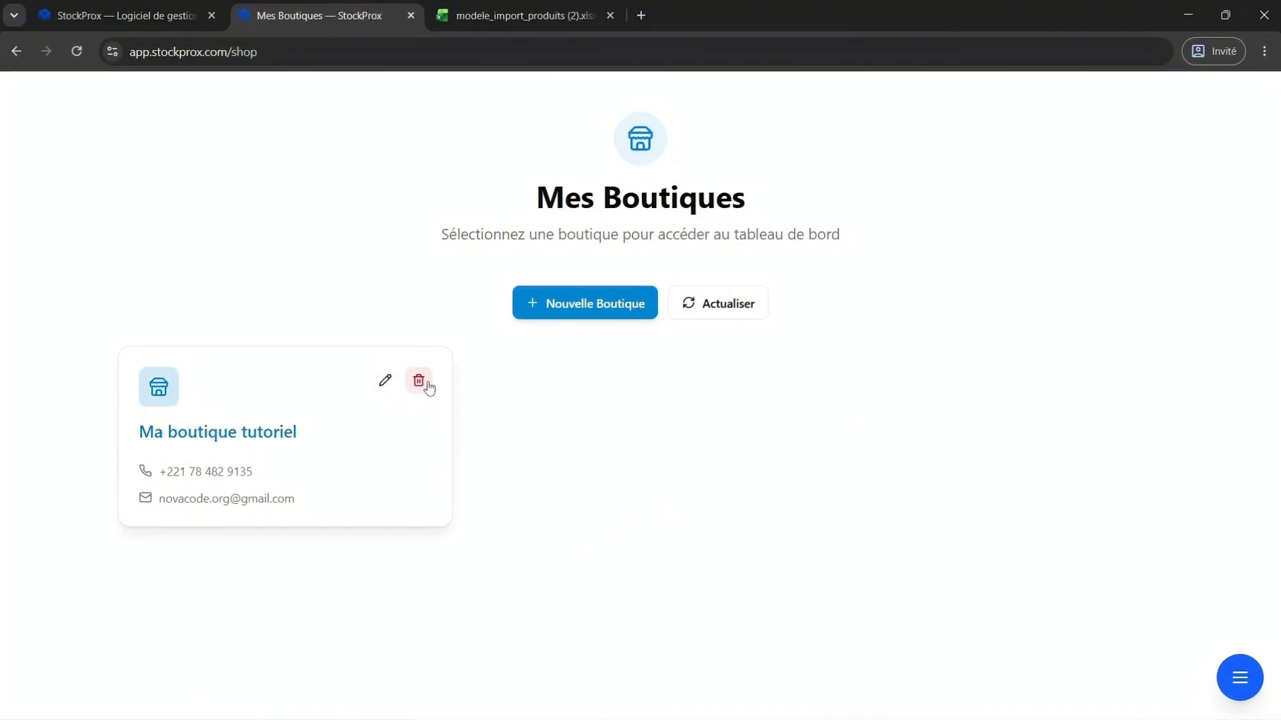
click(576, 316)
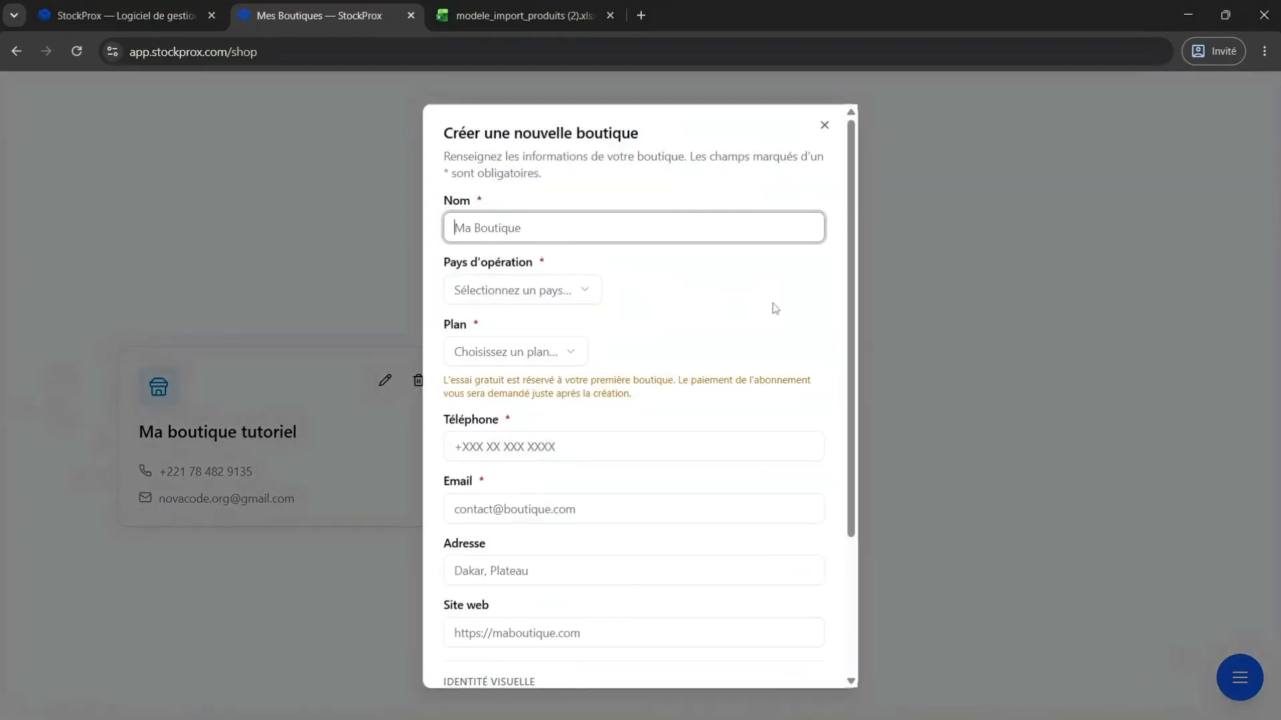
key(Escape)
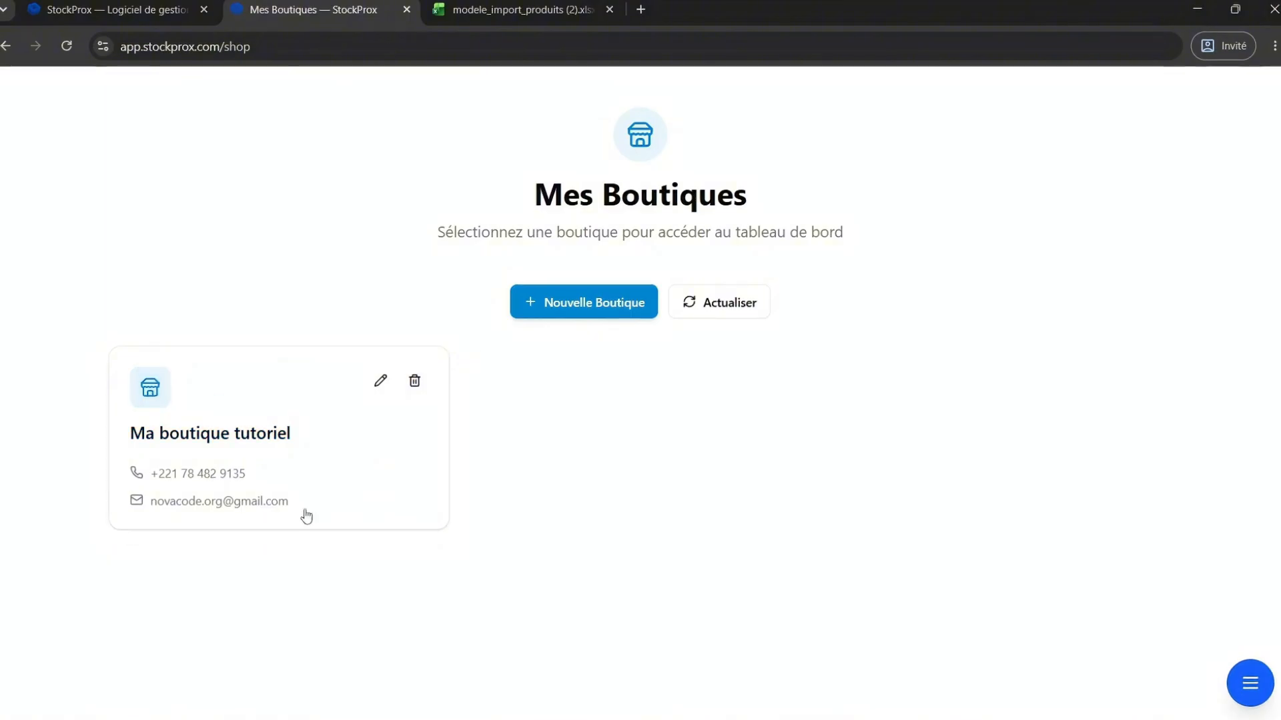
Open Ma boutique tutoriel to reach its dashboard.
click(278, 437)
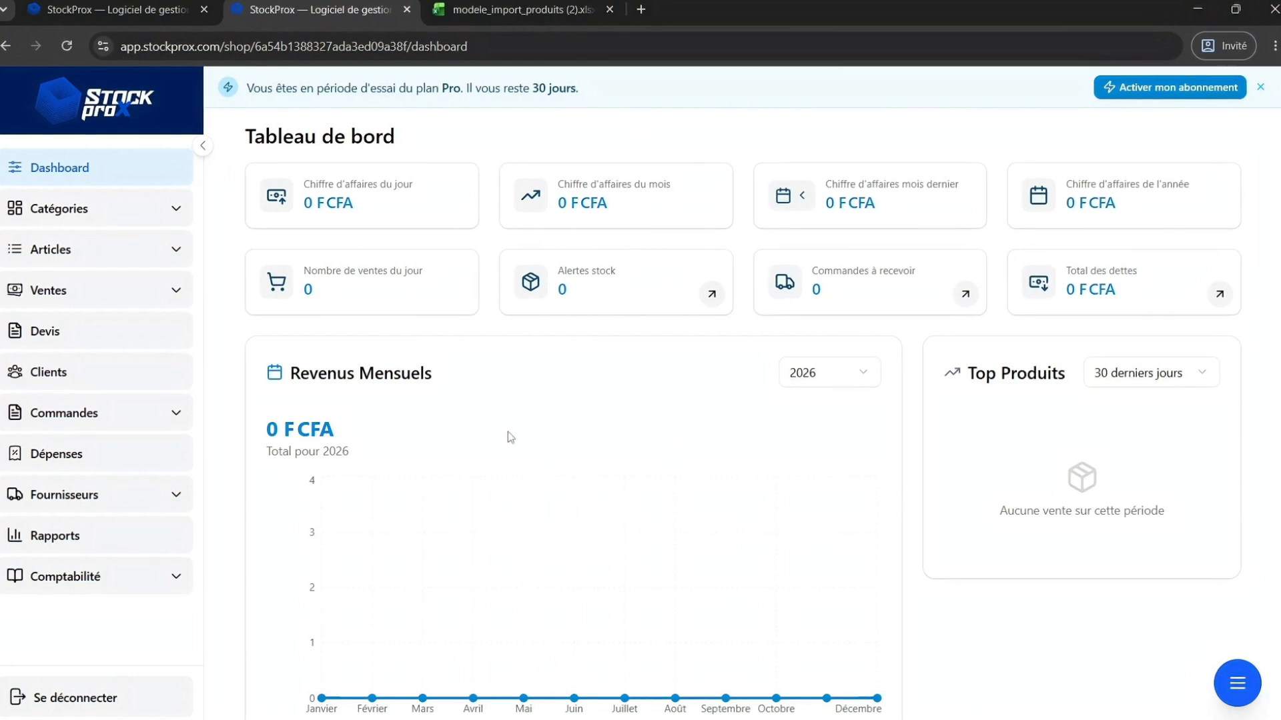
scroll(503, 371, down, 2)
scroll(503, 371, up, 1)
scroll(503, 371, up, 1)
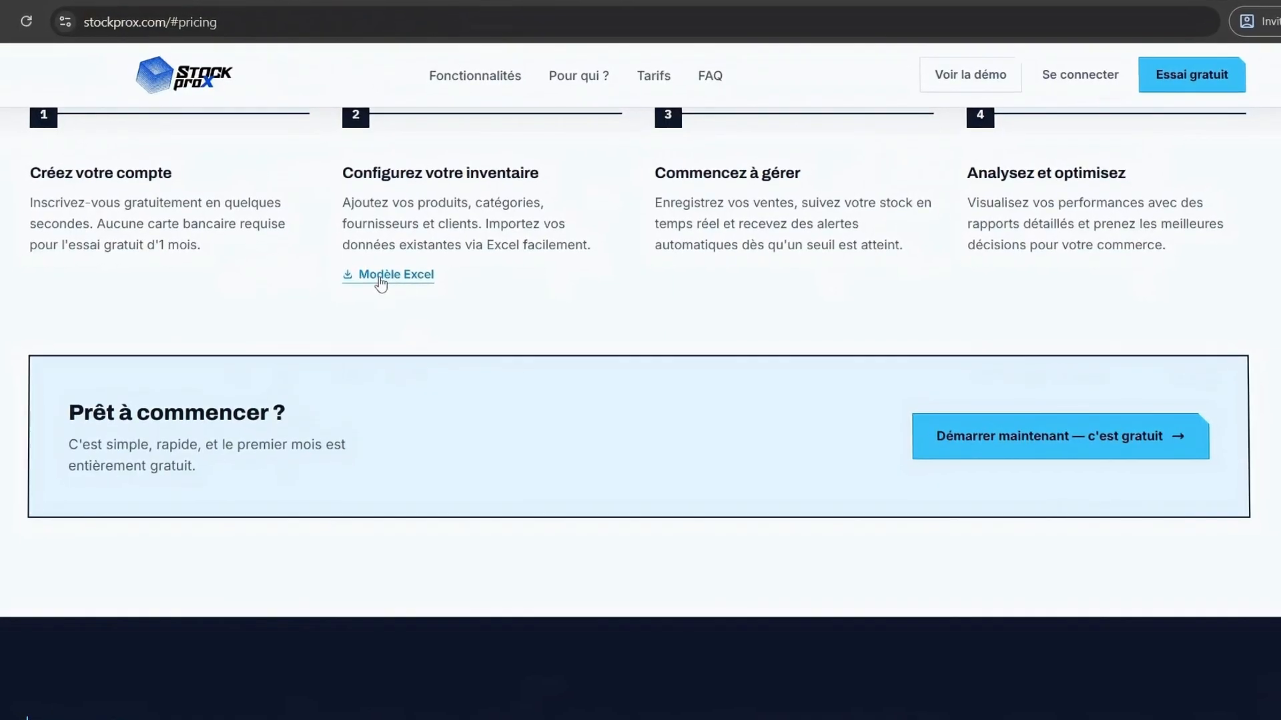
Review the Excel import template section on the StockProx website.
scroll(381, 293, up, 2)
scroll(381, 293, up, 2)
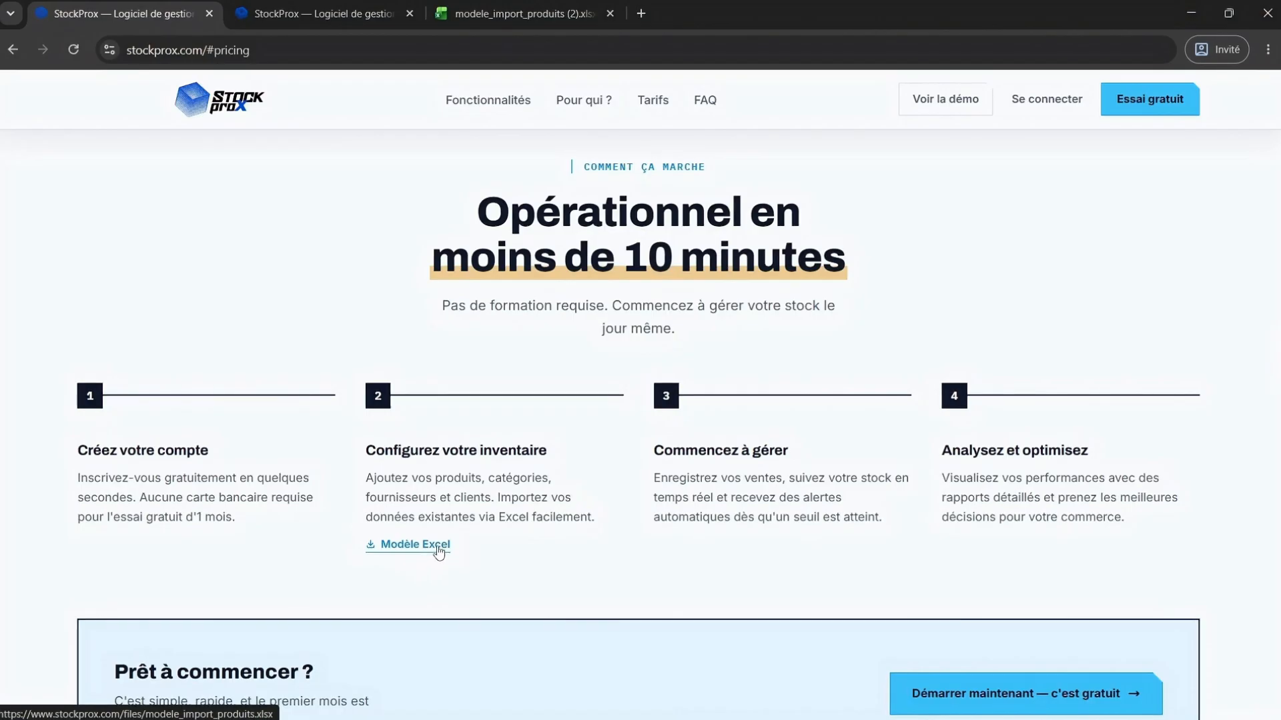
scroll(437, 551, down, 12)
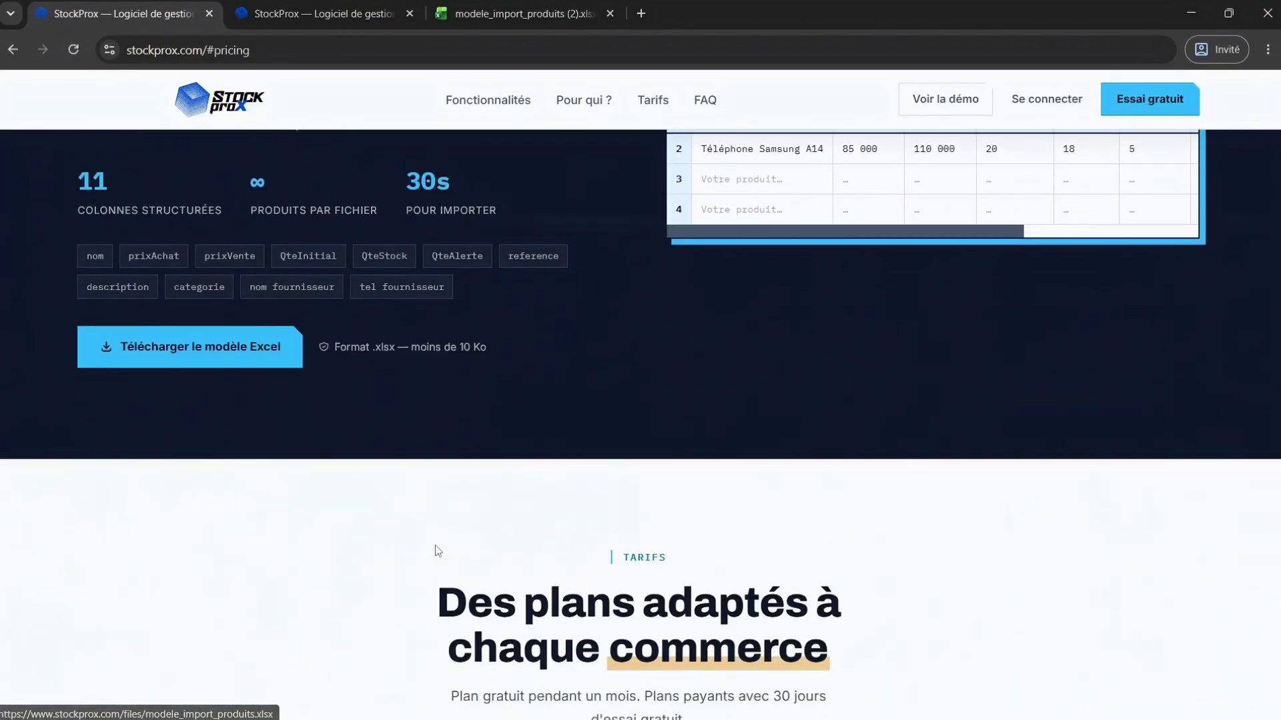
scroll(435, 549, up, 3)
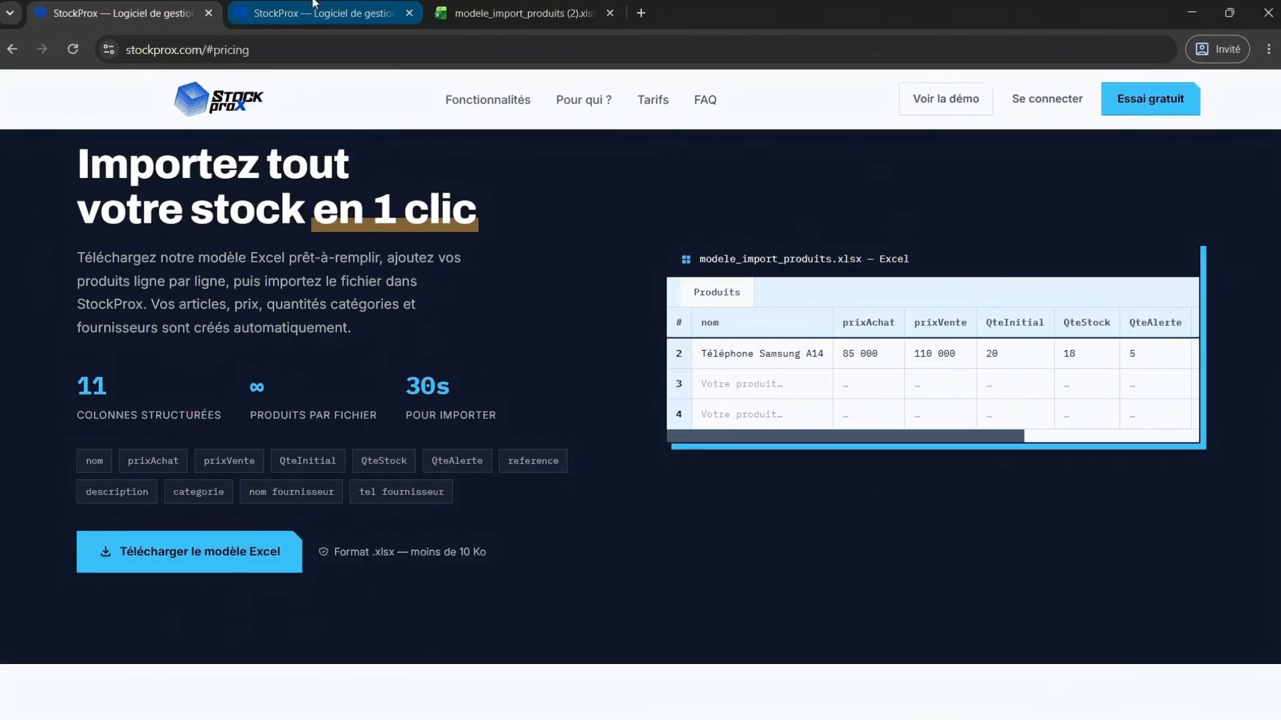
Return to the app and open the Articles stock list.
key(ctrl+Tab)
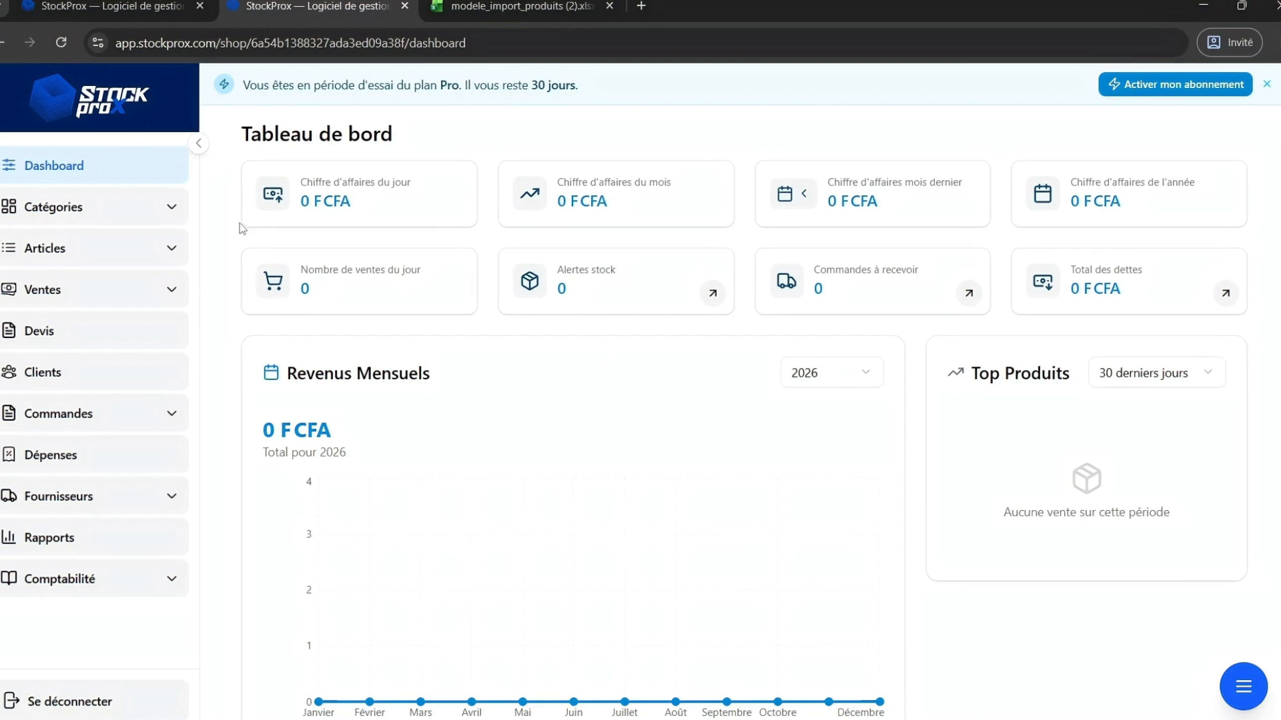
click(163, 250)
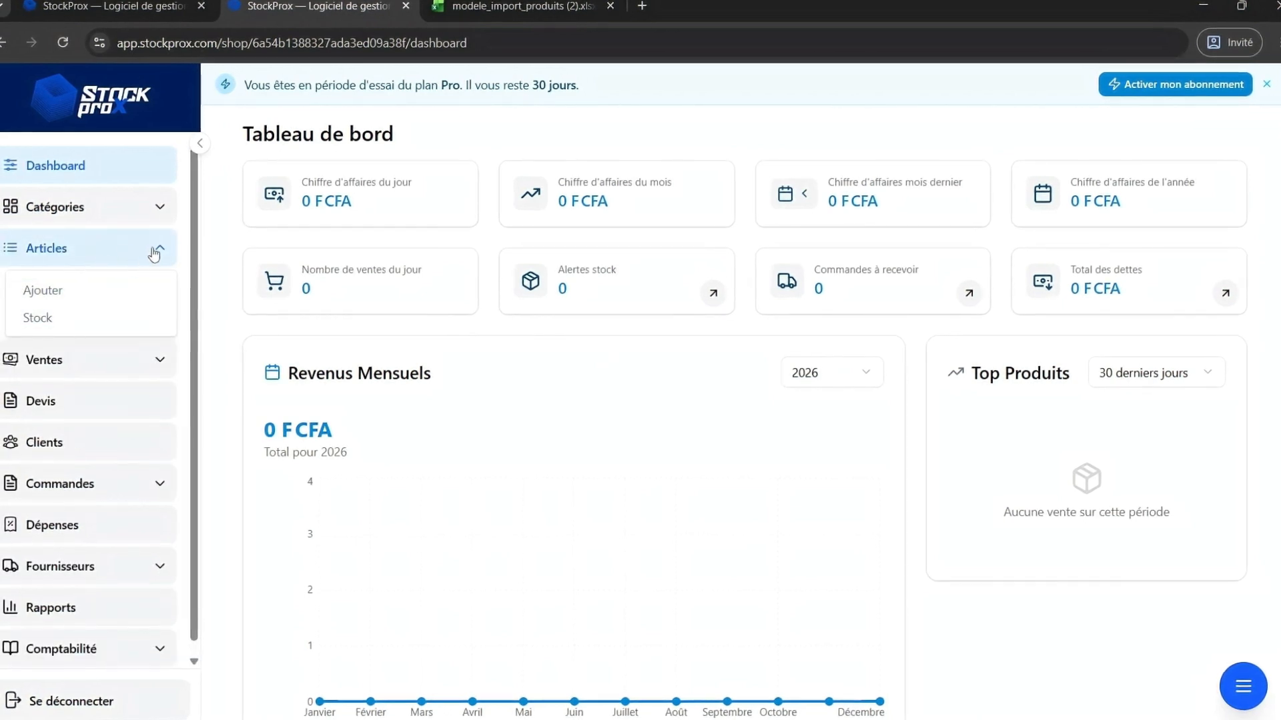
click(207, 146)
click(32, 145)
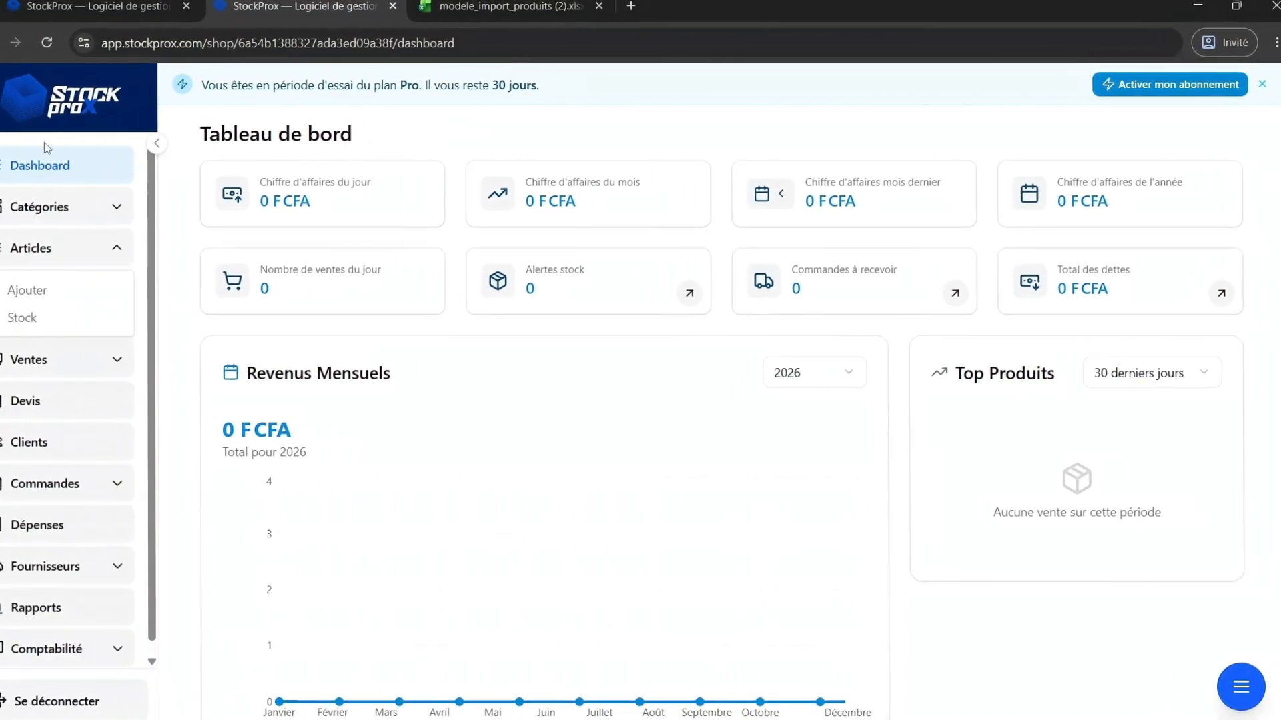
click(117, 251)
click(118, 251)
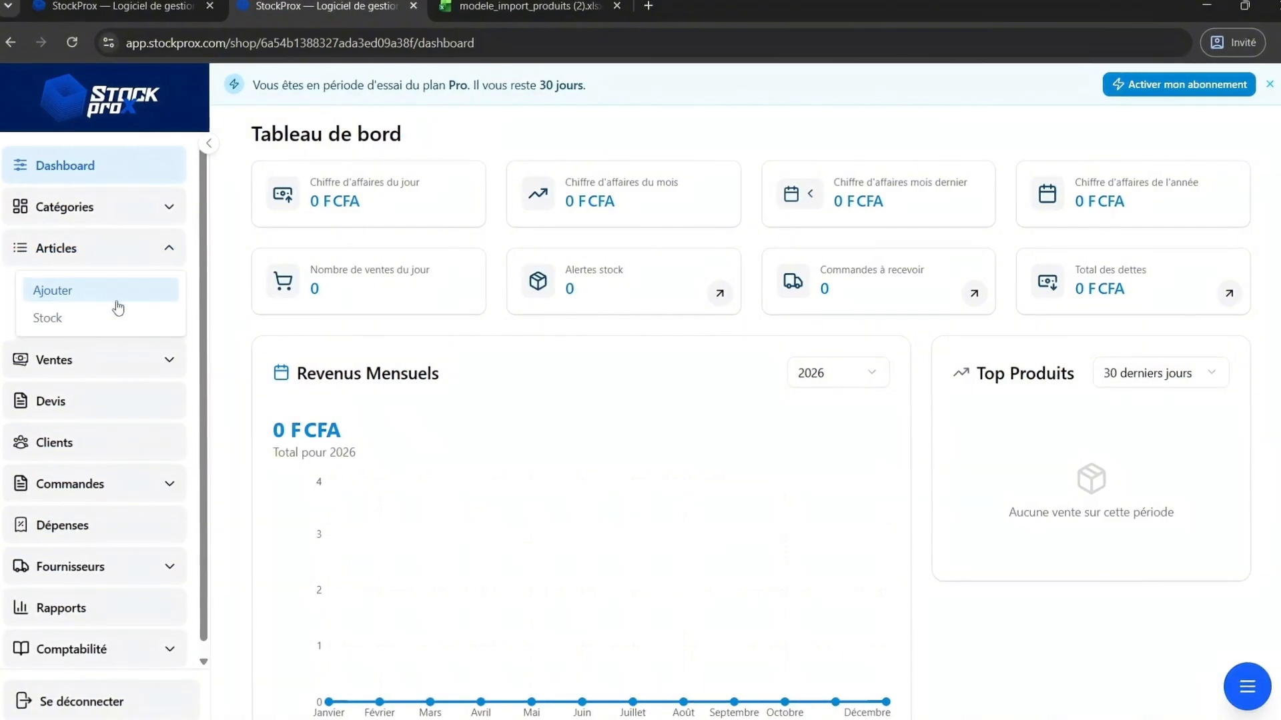
click(79, 323)
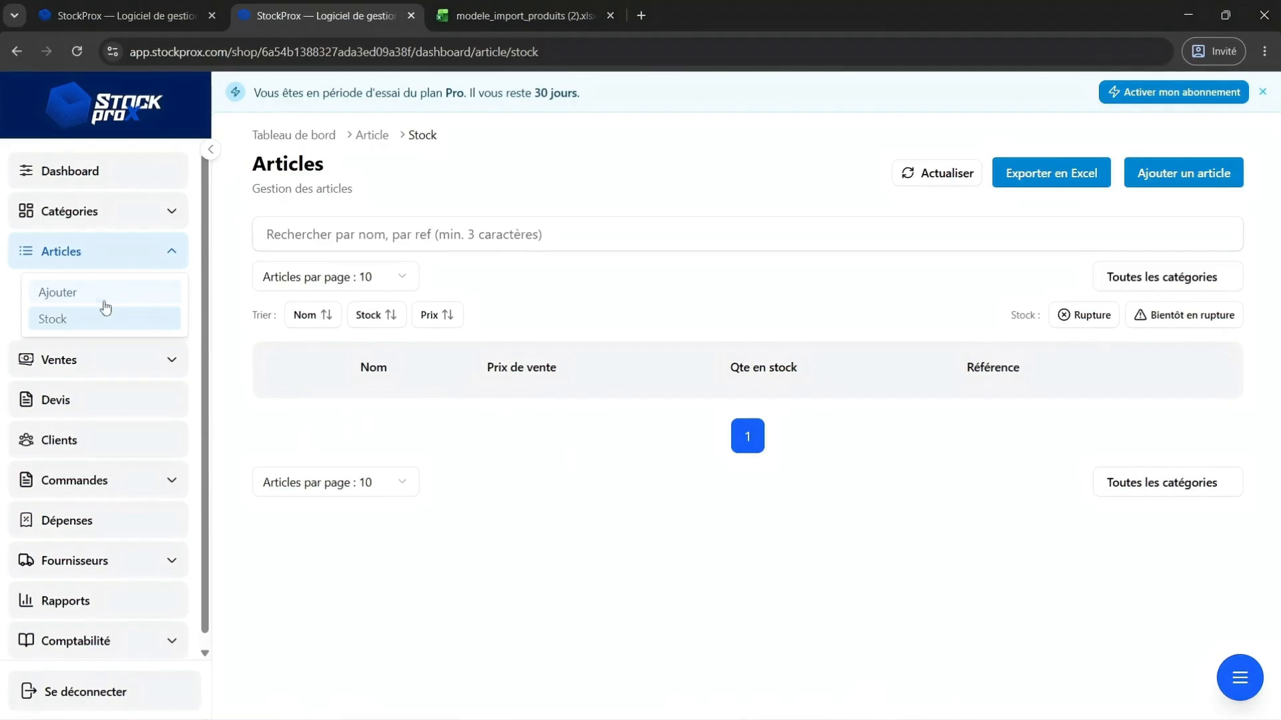
Open the add-article page and cancel the import template download.
click(82, 299)
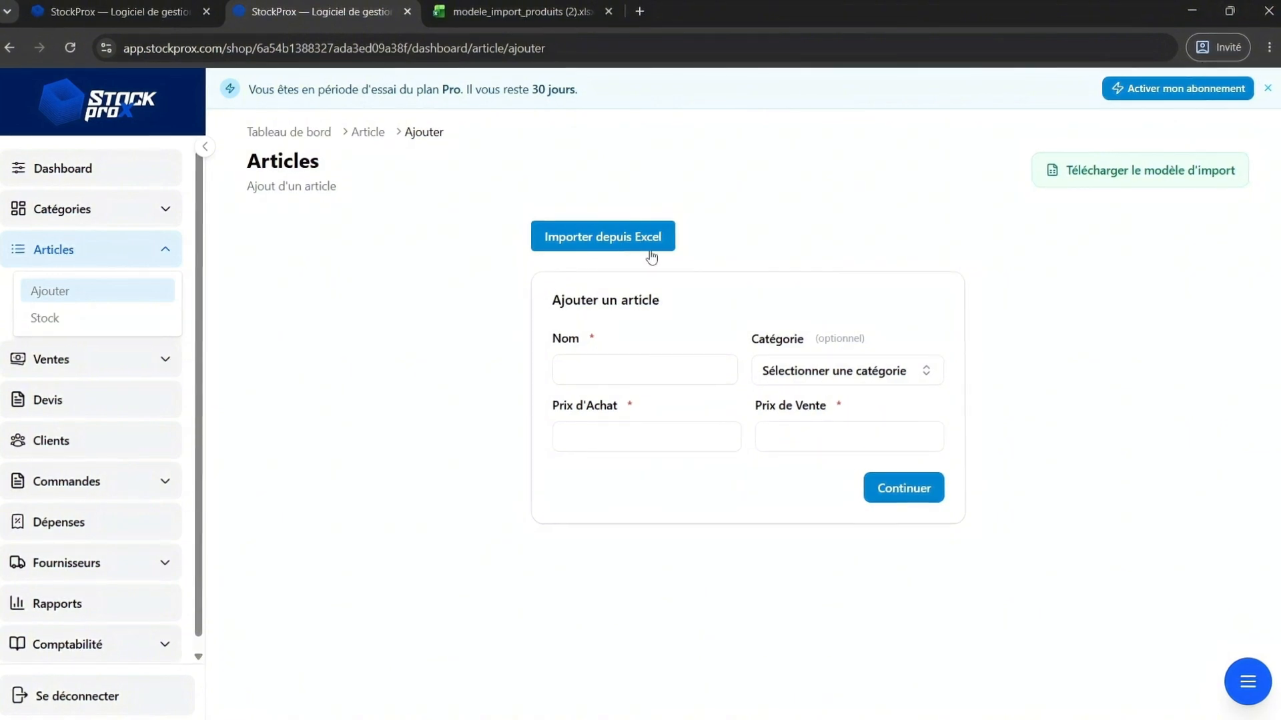
click(1118, 184)
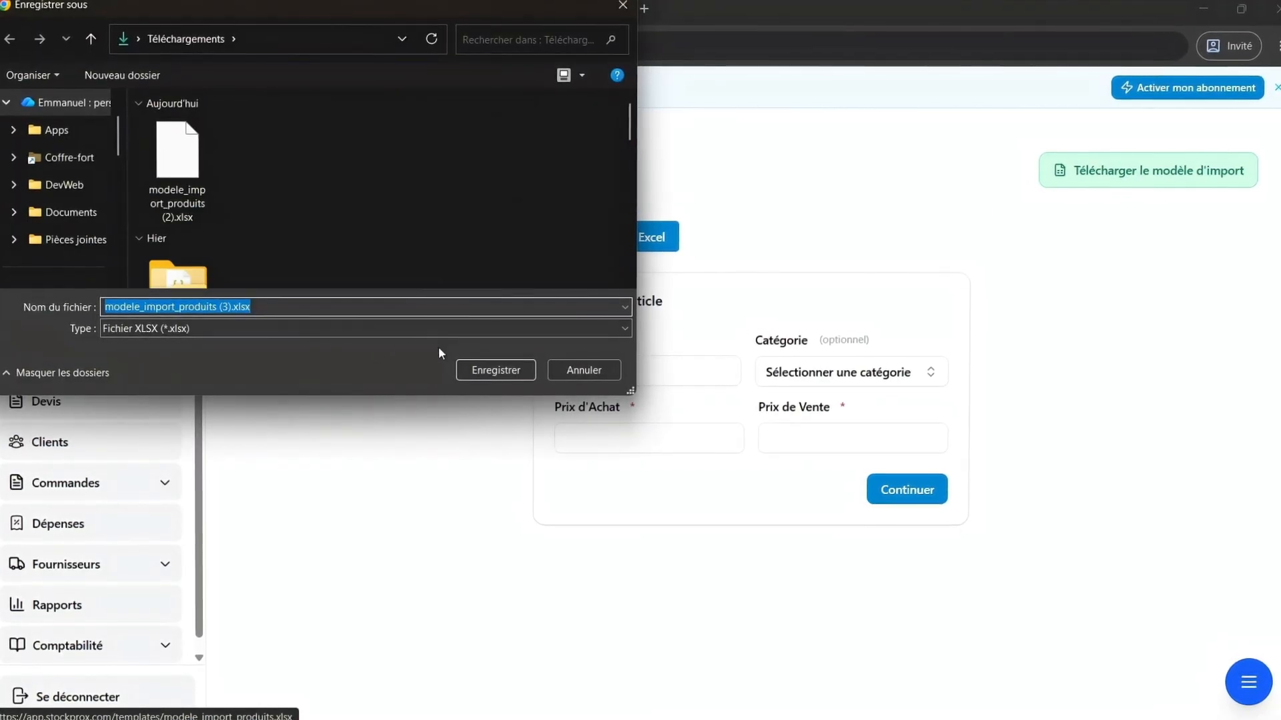
click(559, 370)
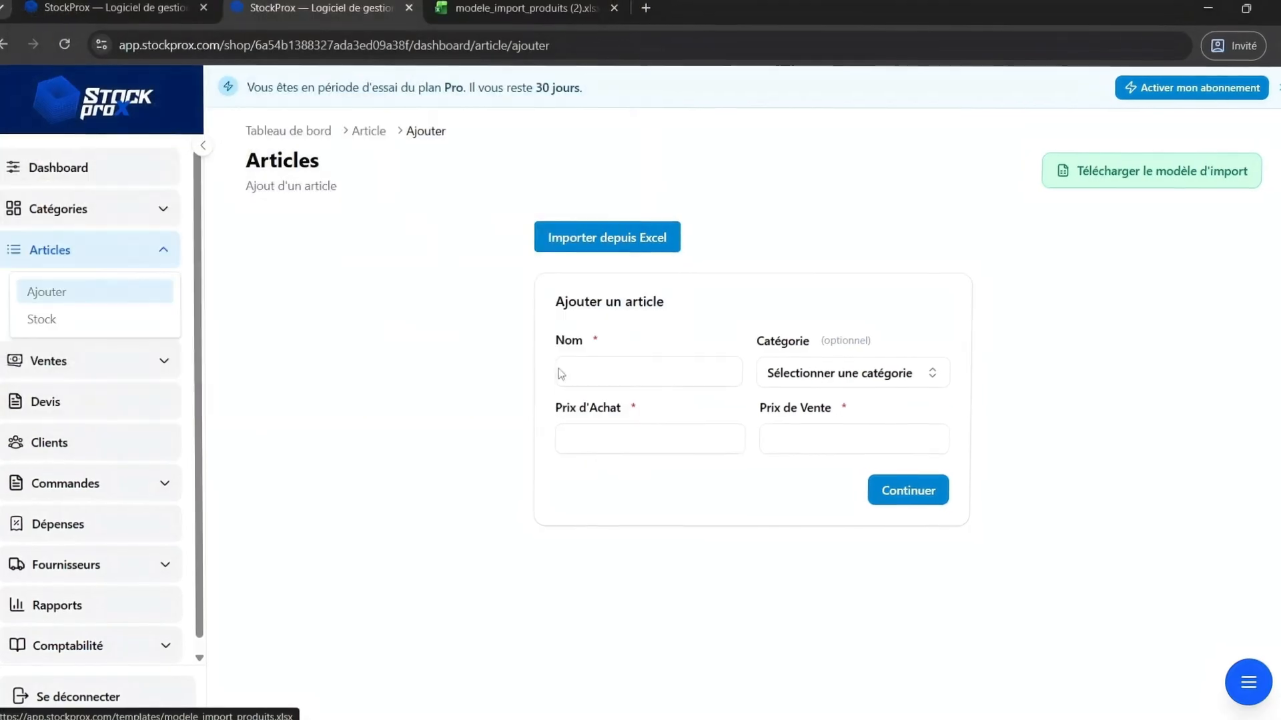
Switch to the modele_import_produits (2) workbook and enter Poulet 5kg as the product name in row 3.
click(502, 19)
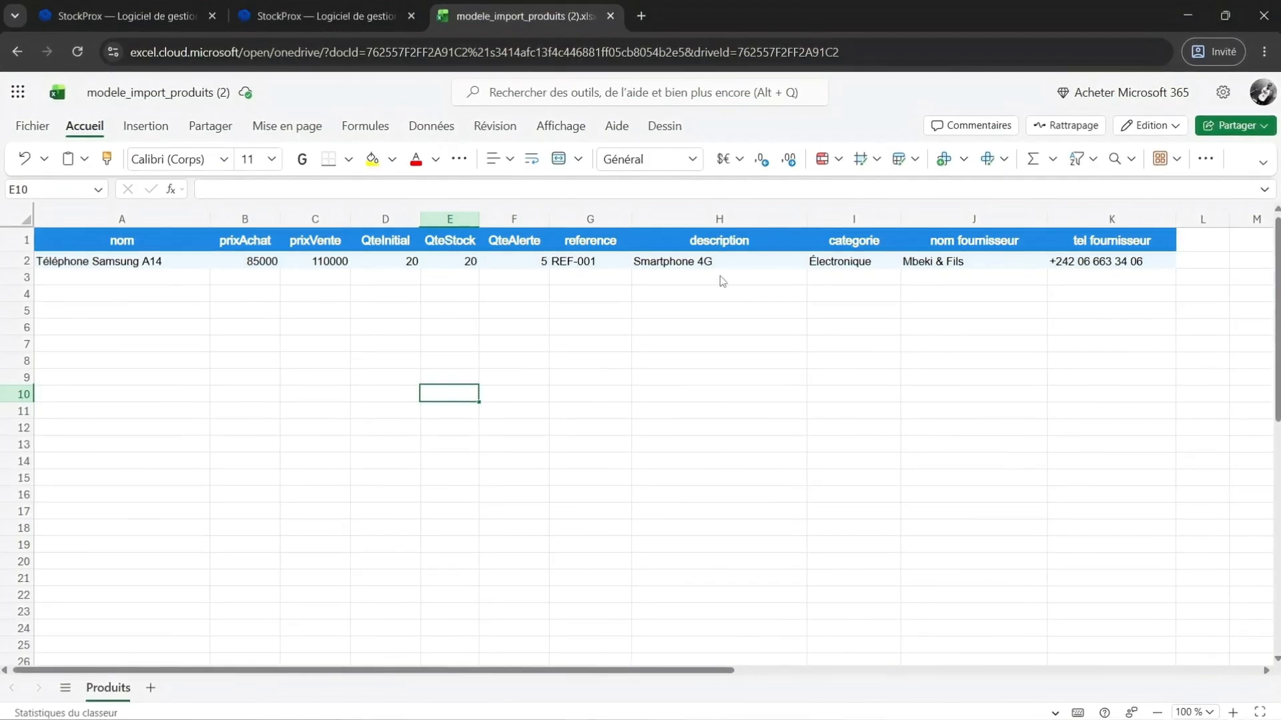
click(114, 281)
text(Poulet 5kg)
click(252, 277)
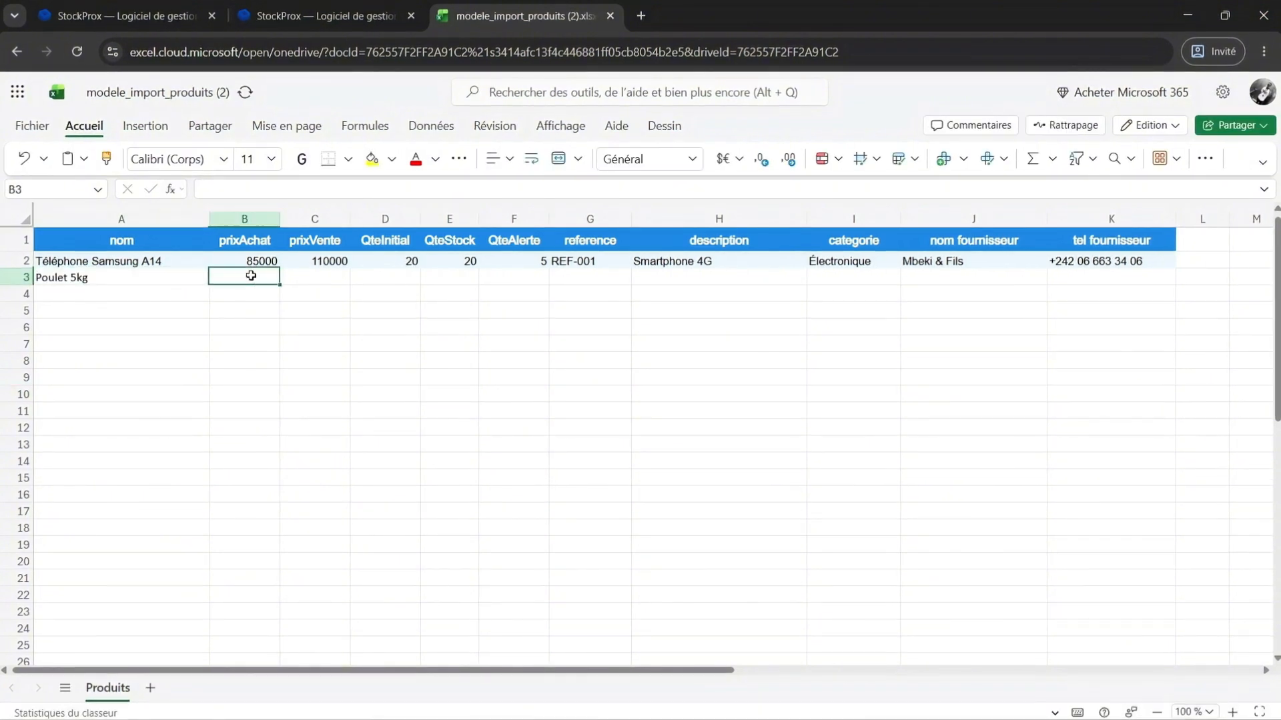
Enter 5000 as the purchase price in row 3 of the template.
text(5000)
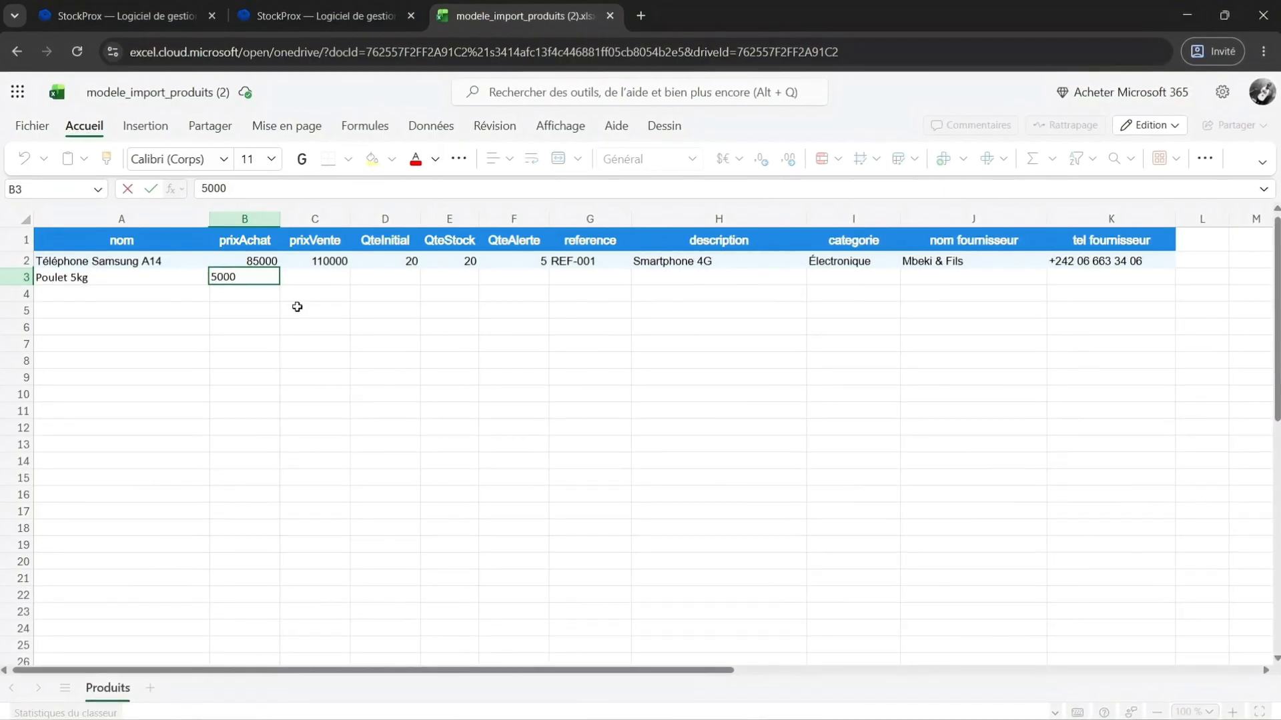
text(fcfa)
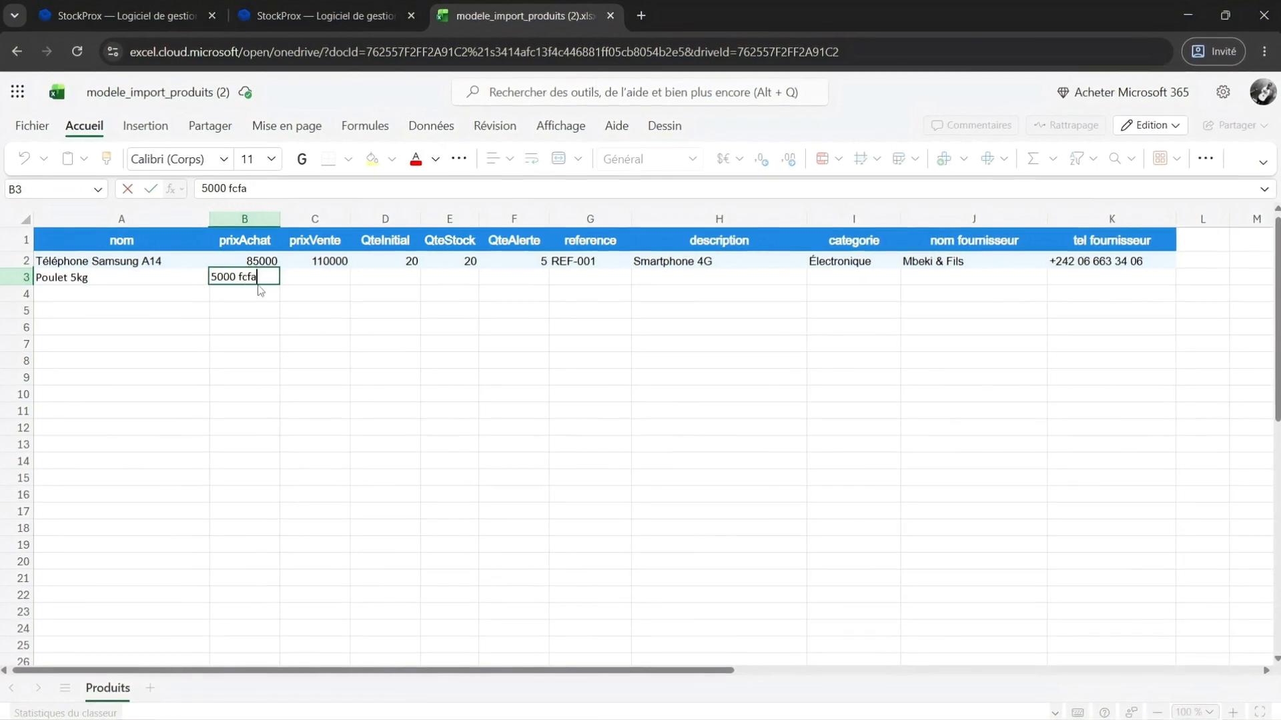
key(BackSpace)
key(BackSpace)
key(BackSpace)
key(BackSpace)
key(BackSpace)
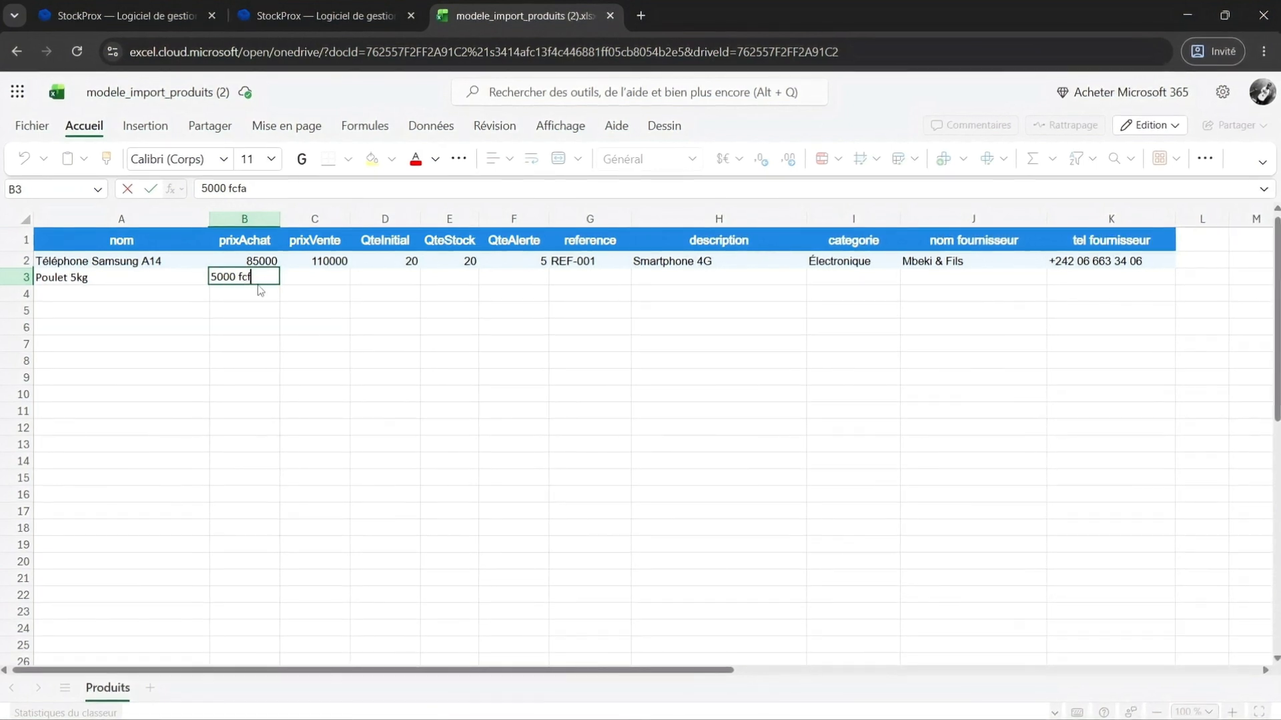
key(Tab)
Enter a sale price of 6500, initial quantity 10 and stock quantity 10 for the Poulet 5kg row.
text(6500)
key(Tab)
text(10)
key(Tab)
text(10)
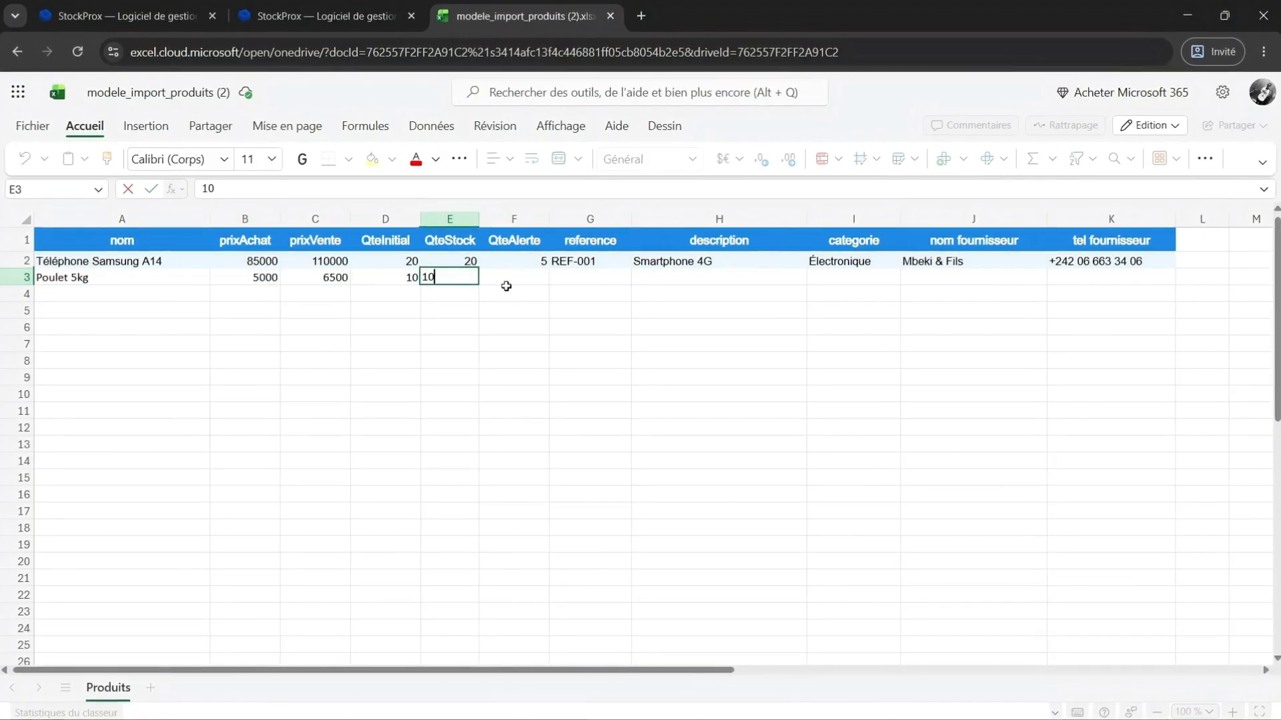
click(513, 280)
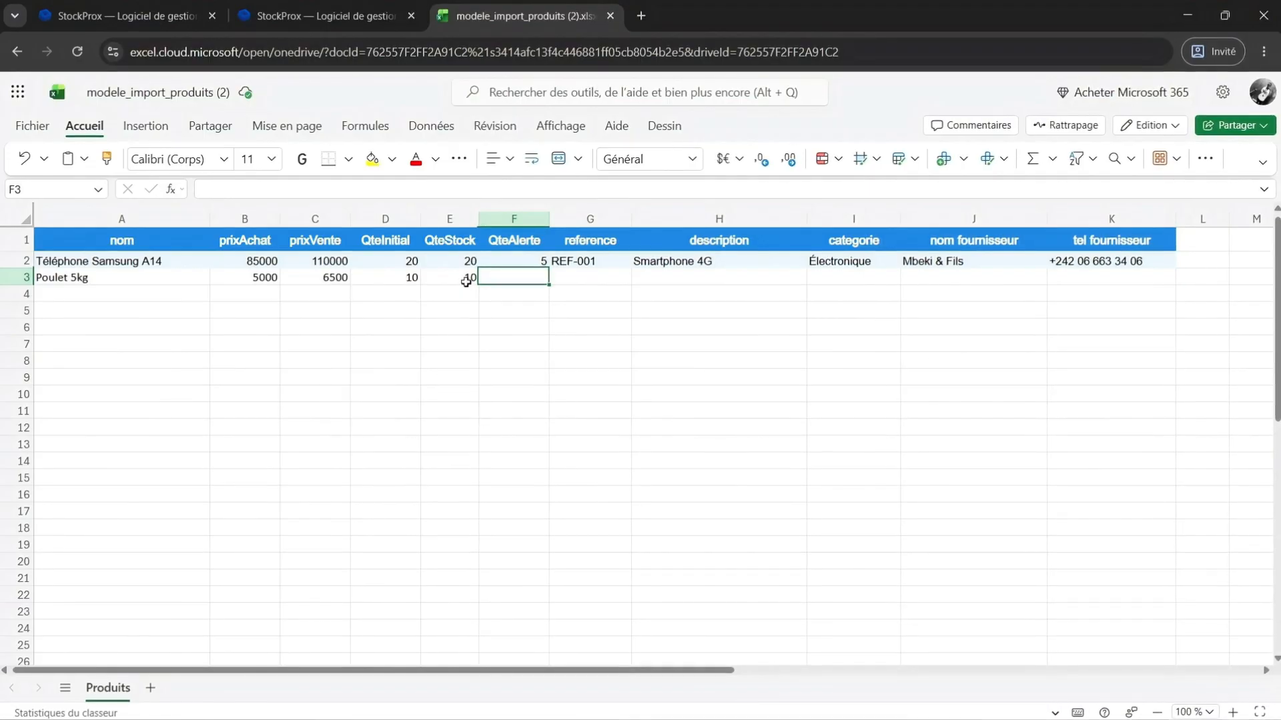
Retype the initial quantity for the Poulet 5kg row as 10.
click(412, 279)
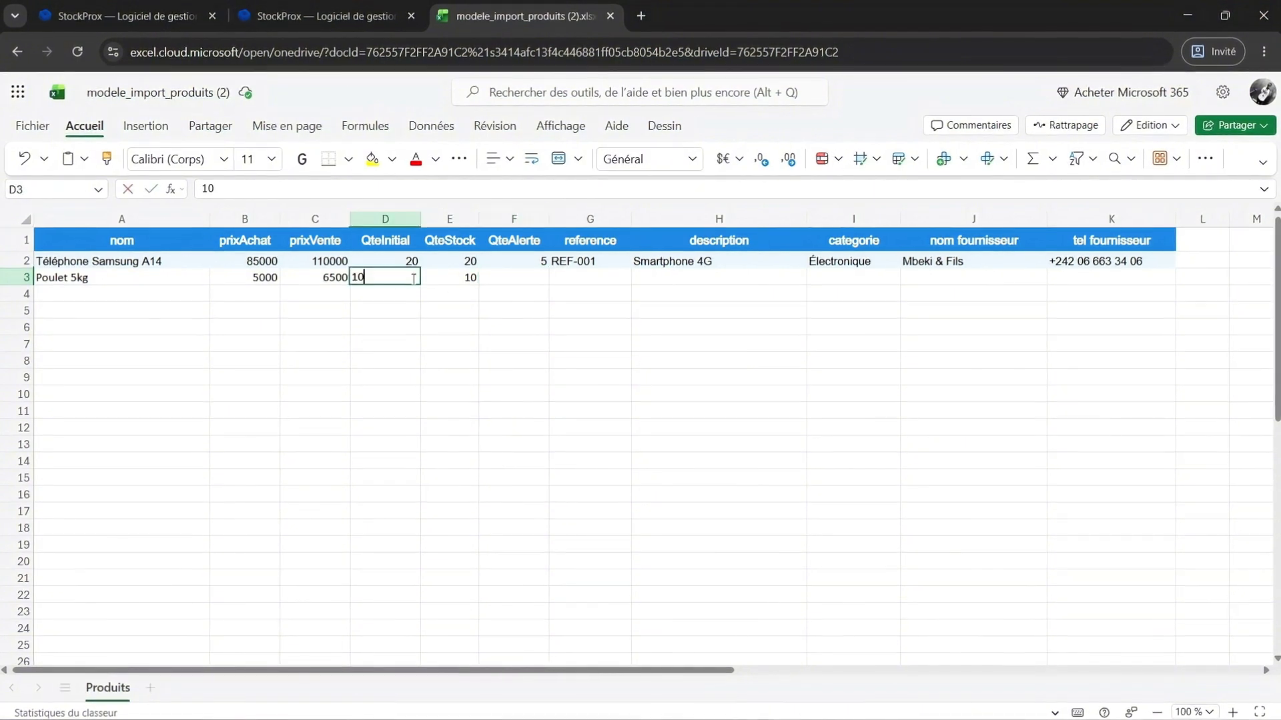
text(1)
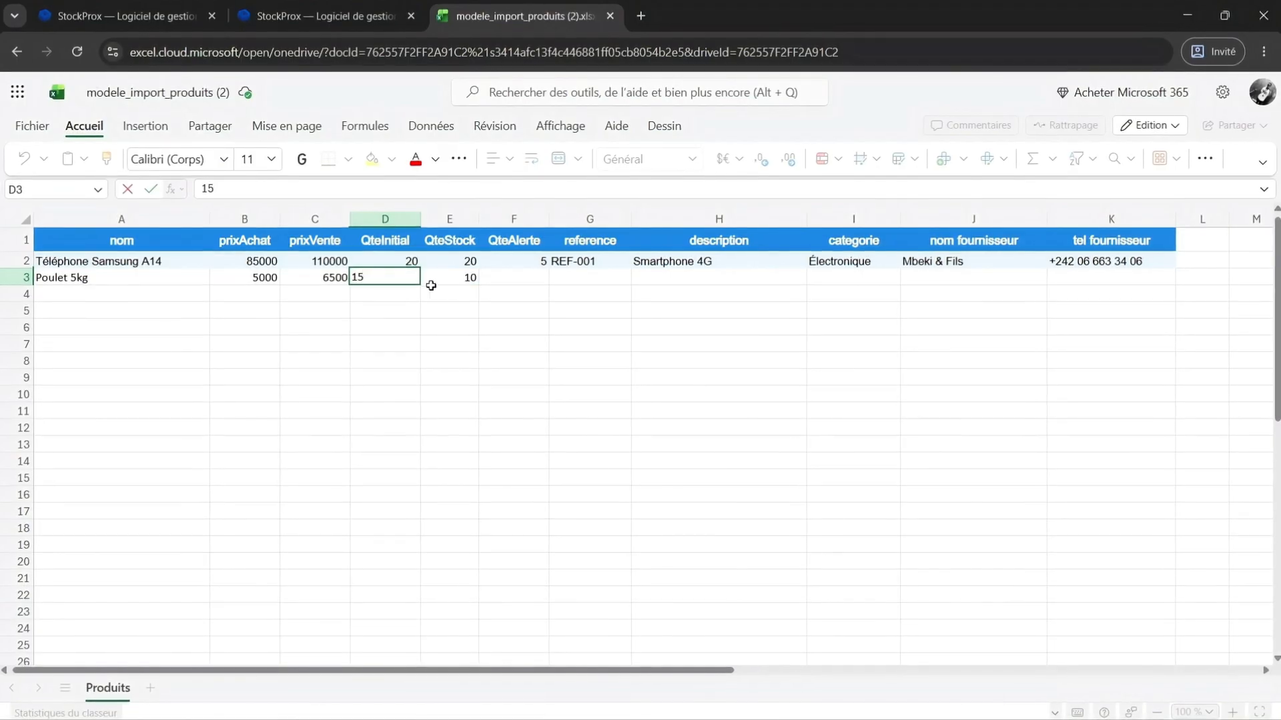
key(BackSpace)
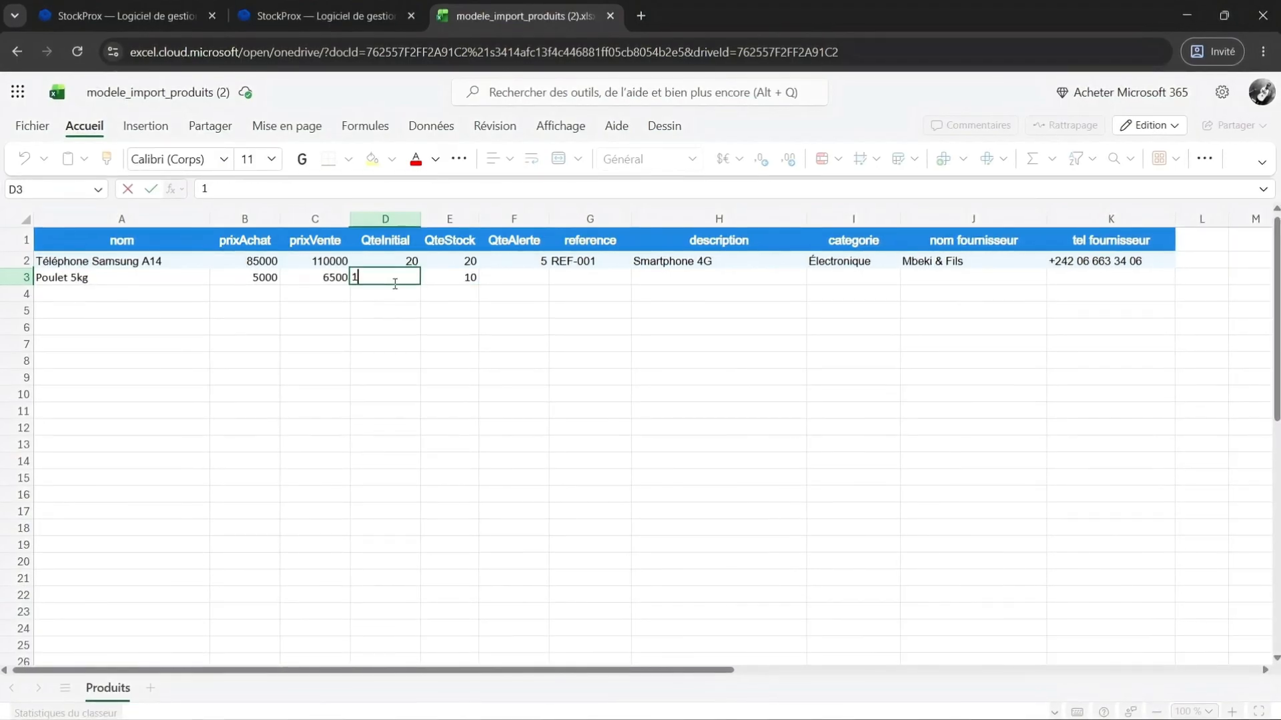
click(467, 279)
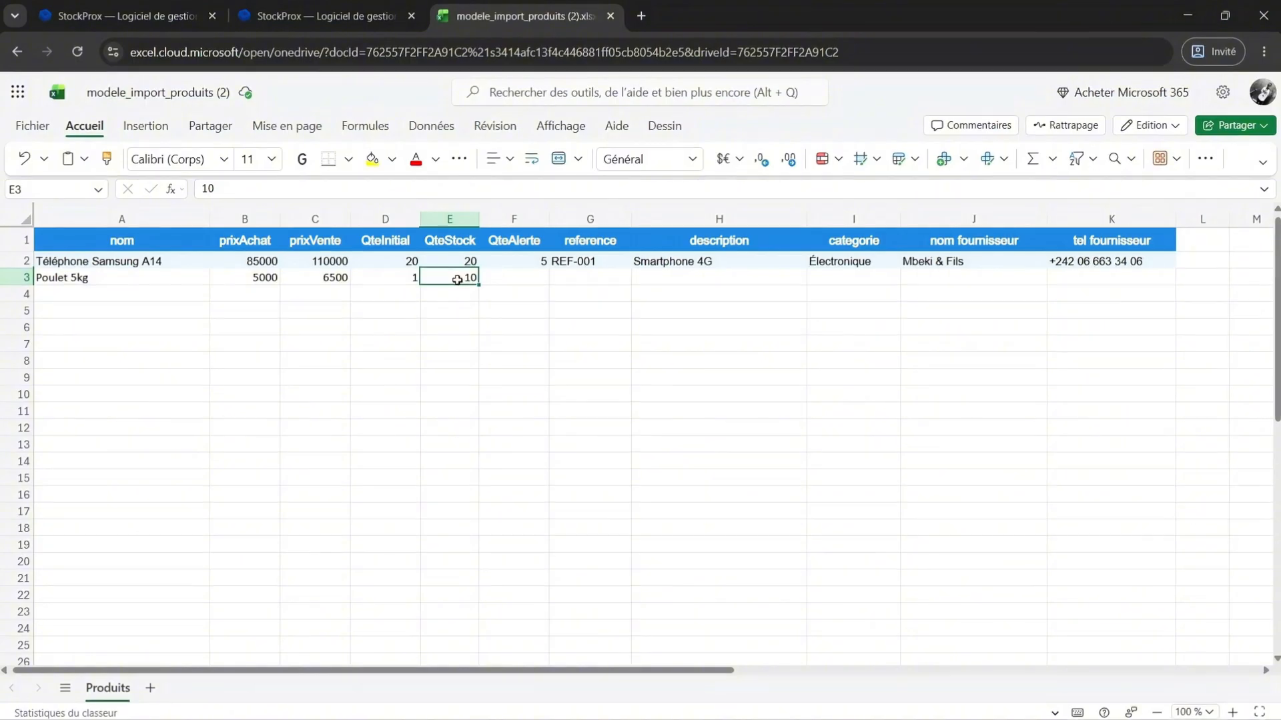
click(400, 279)
double_click(400, 279)
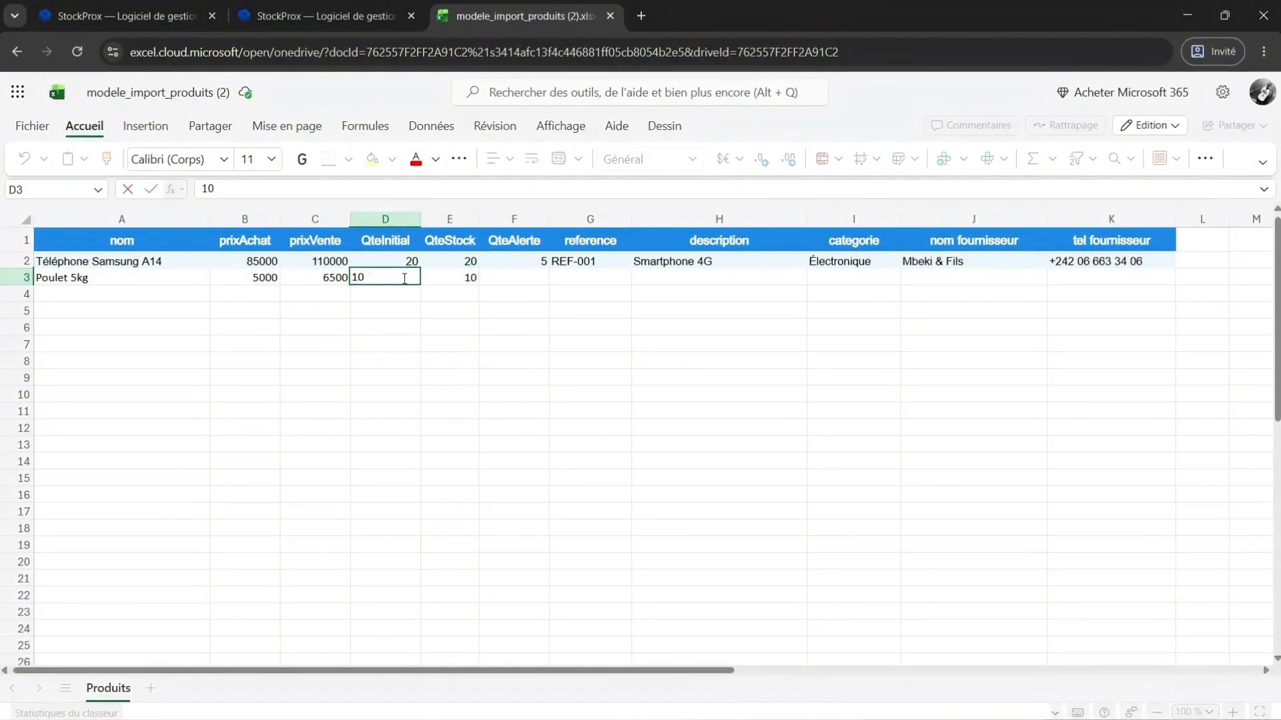
text(0)
click(512, 274)
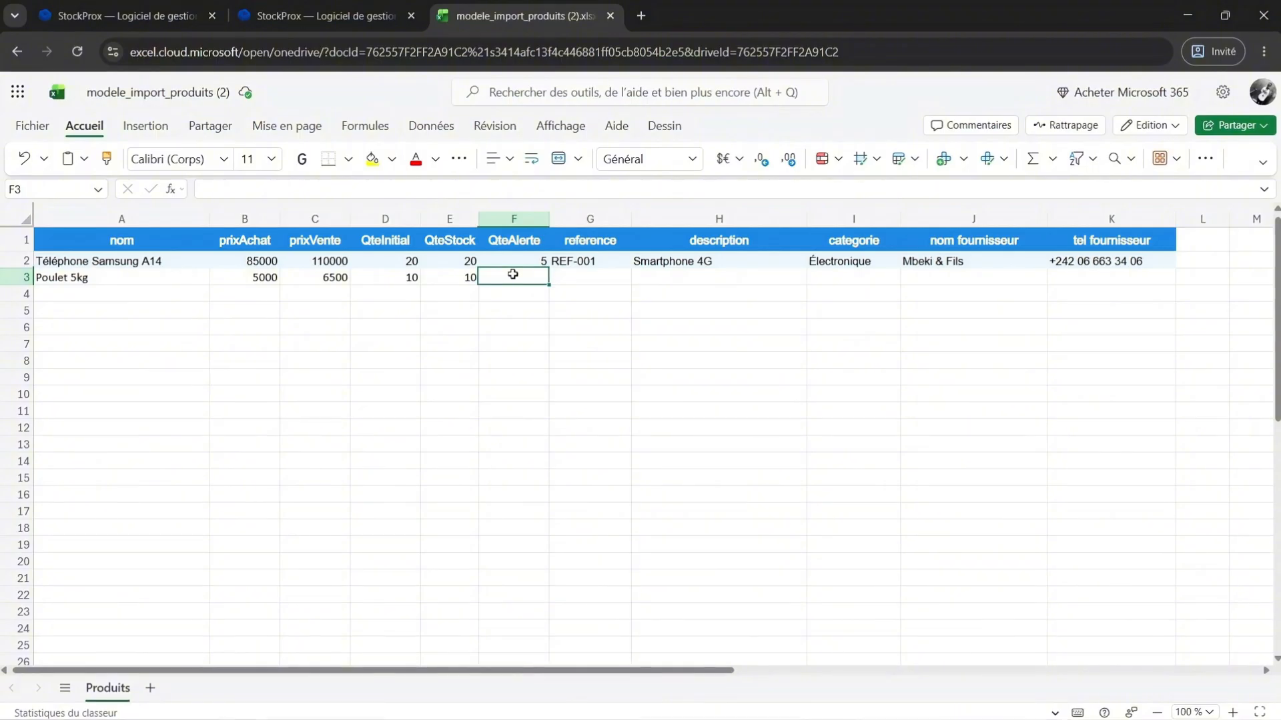
Fill row 3 with alert threshold 5, category Boucherie, supplier Toto and the supplier's phone number.
text(5)
key(Tab)
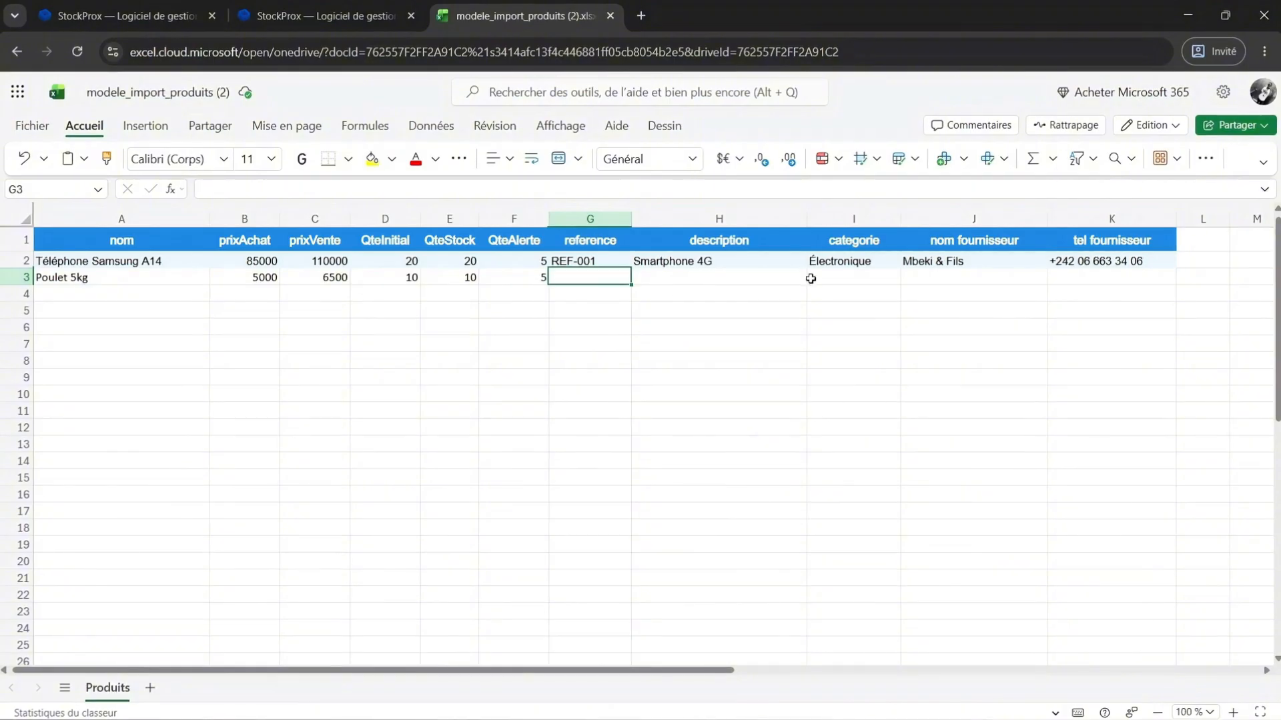
click(849, 281)
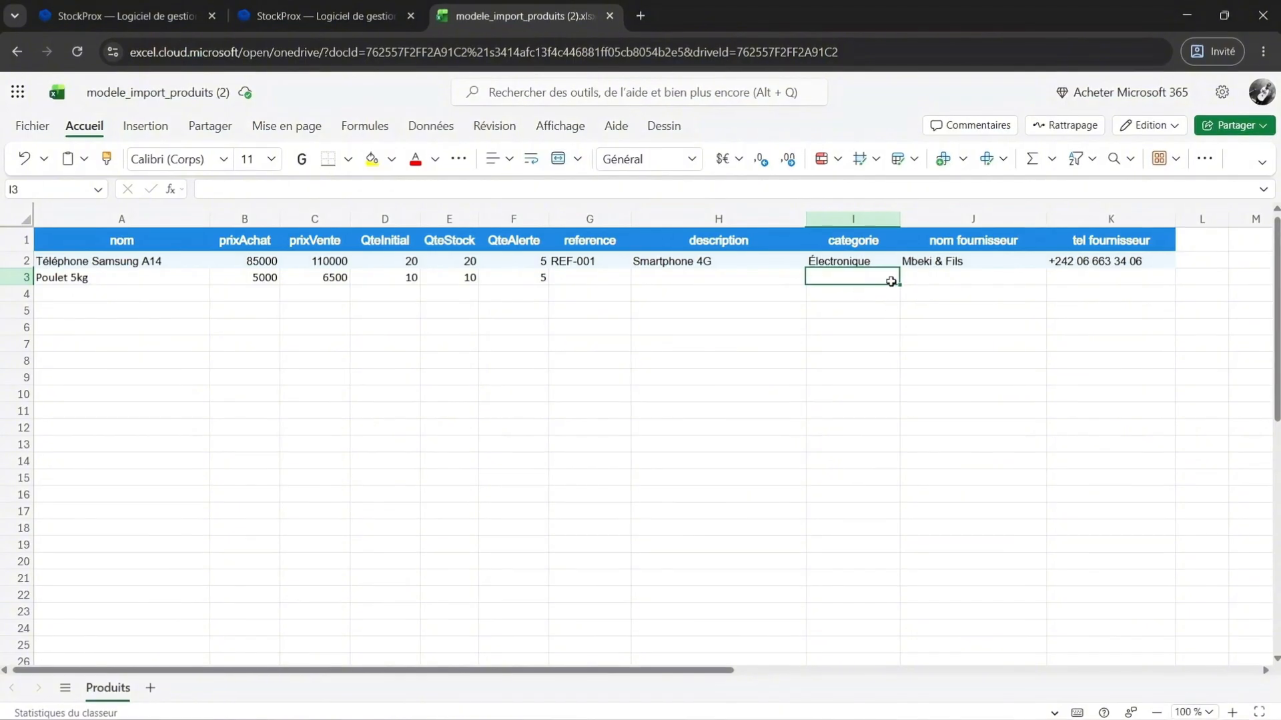
double_click(828, 281)
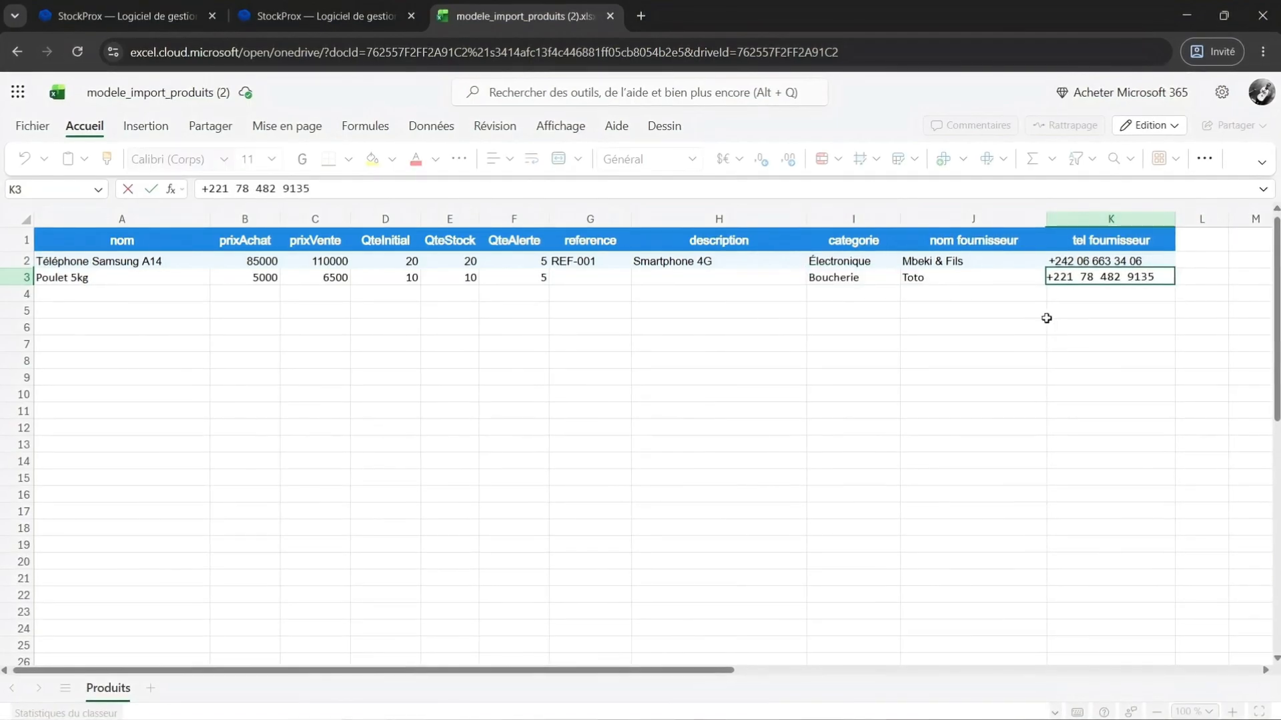
click(974, 326)
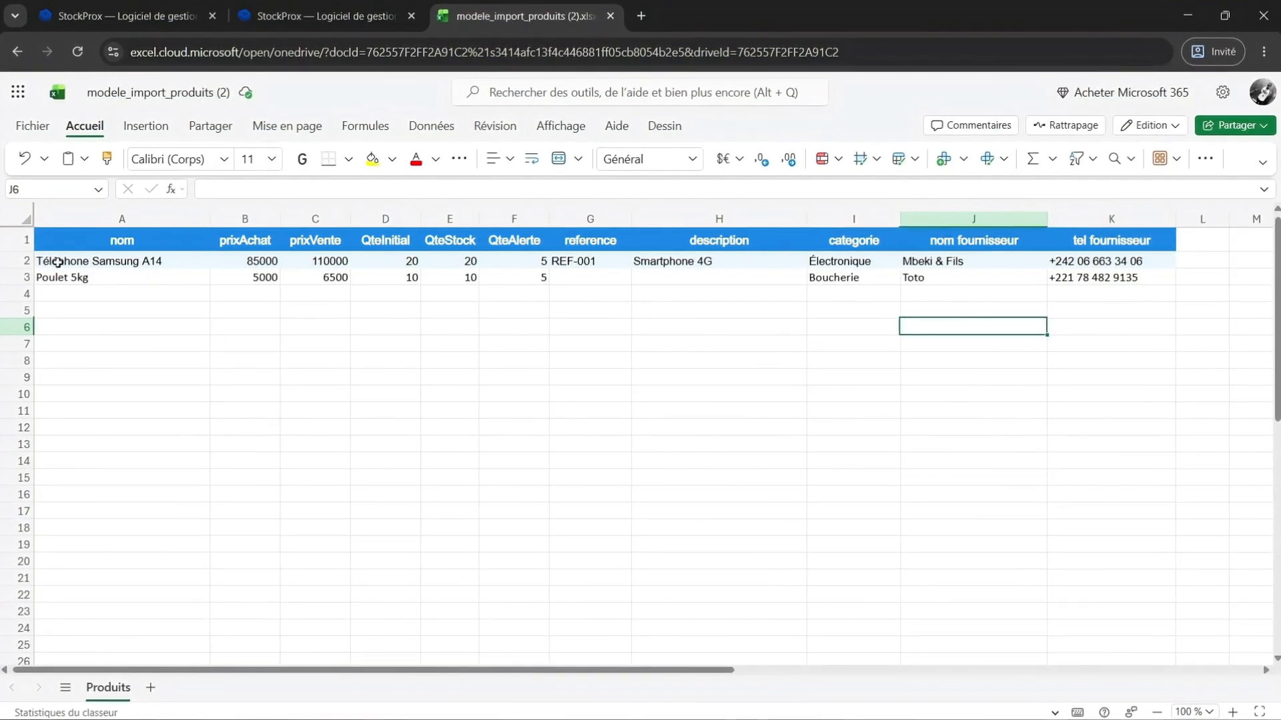
click(35, 261)
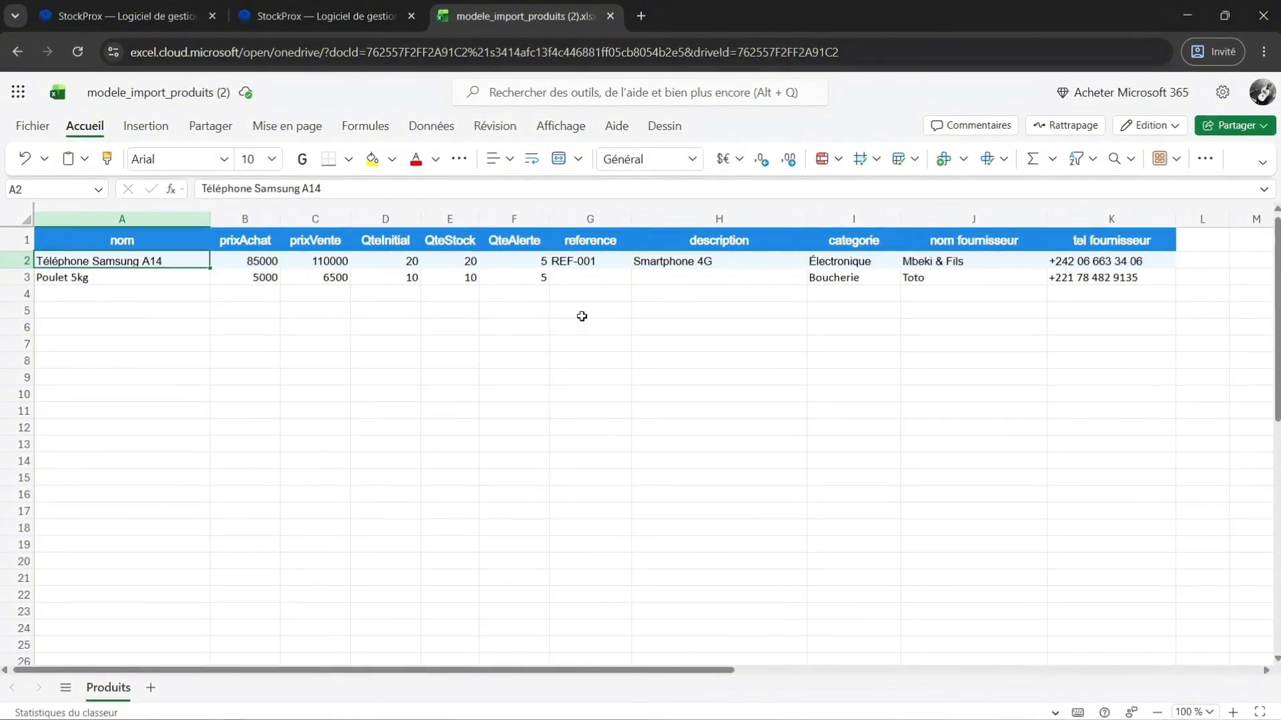
click(177, 327)
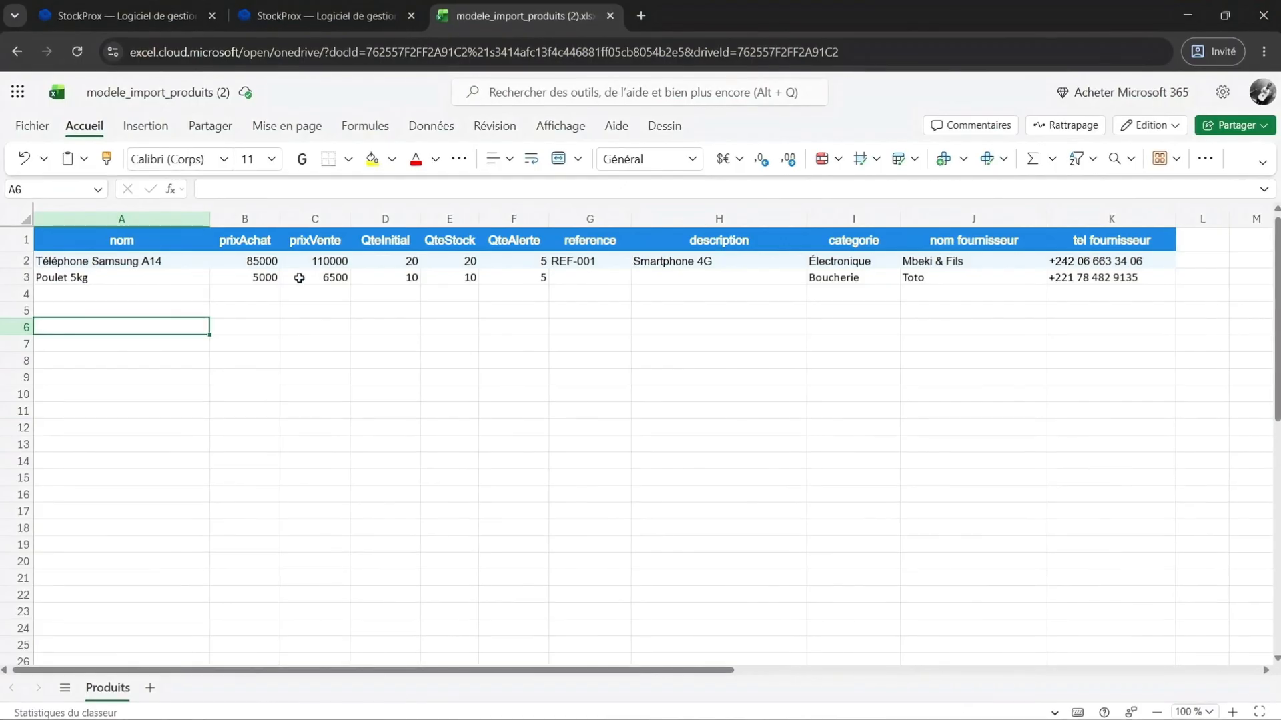
click(320, 412)
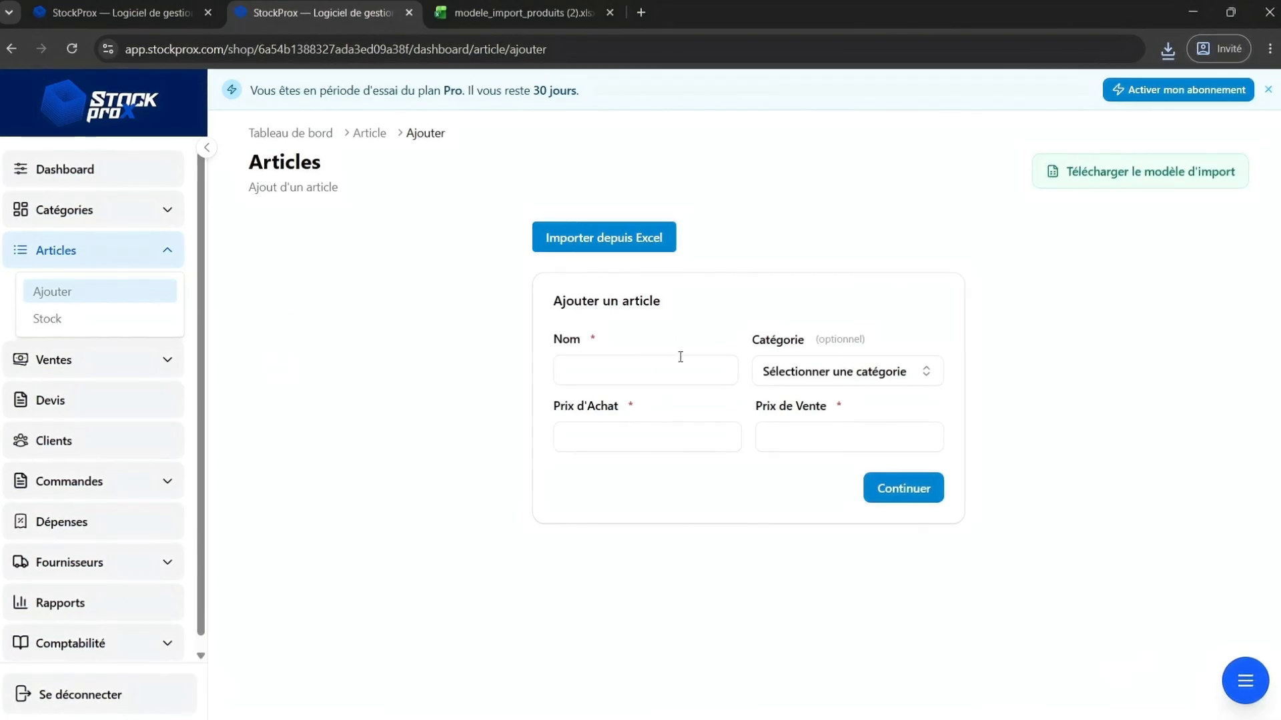
Import the modele_import_produits (2).xlsx file into the shop's articles from Excel.
click(647, 248)
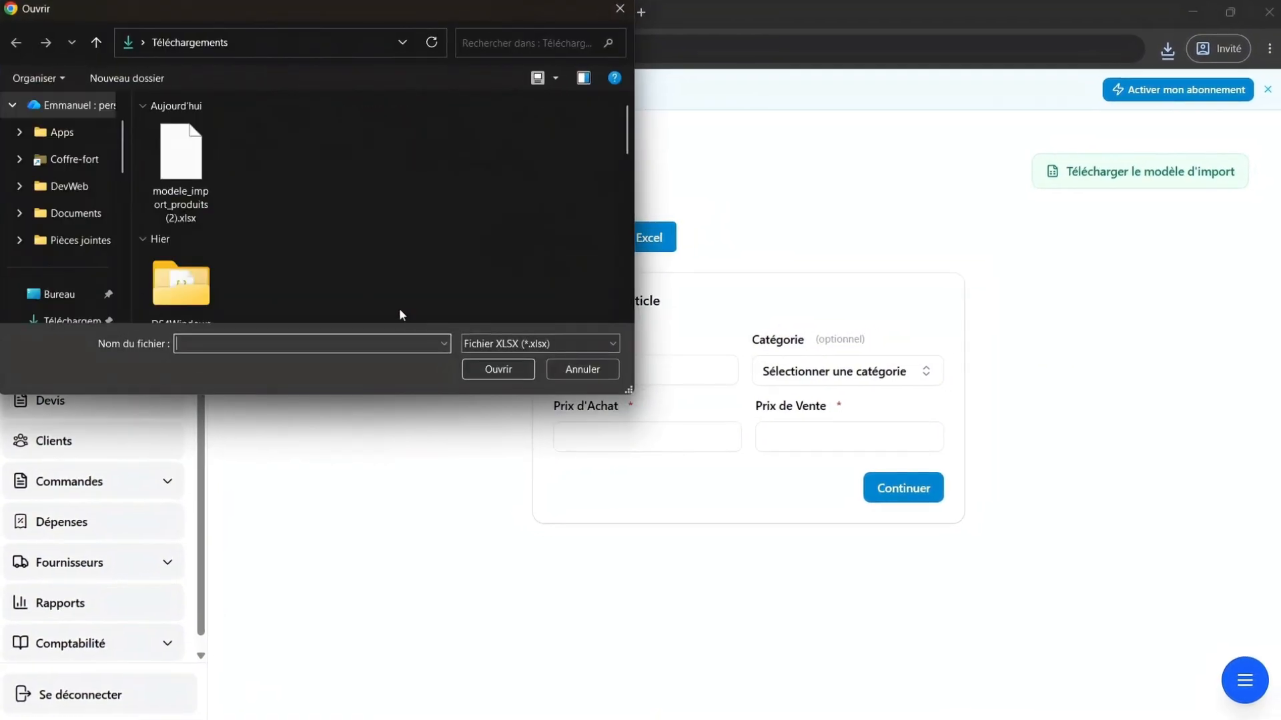
click(186, 170)
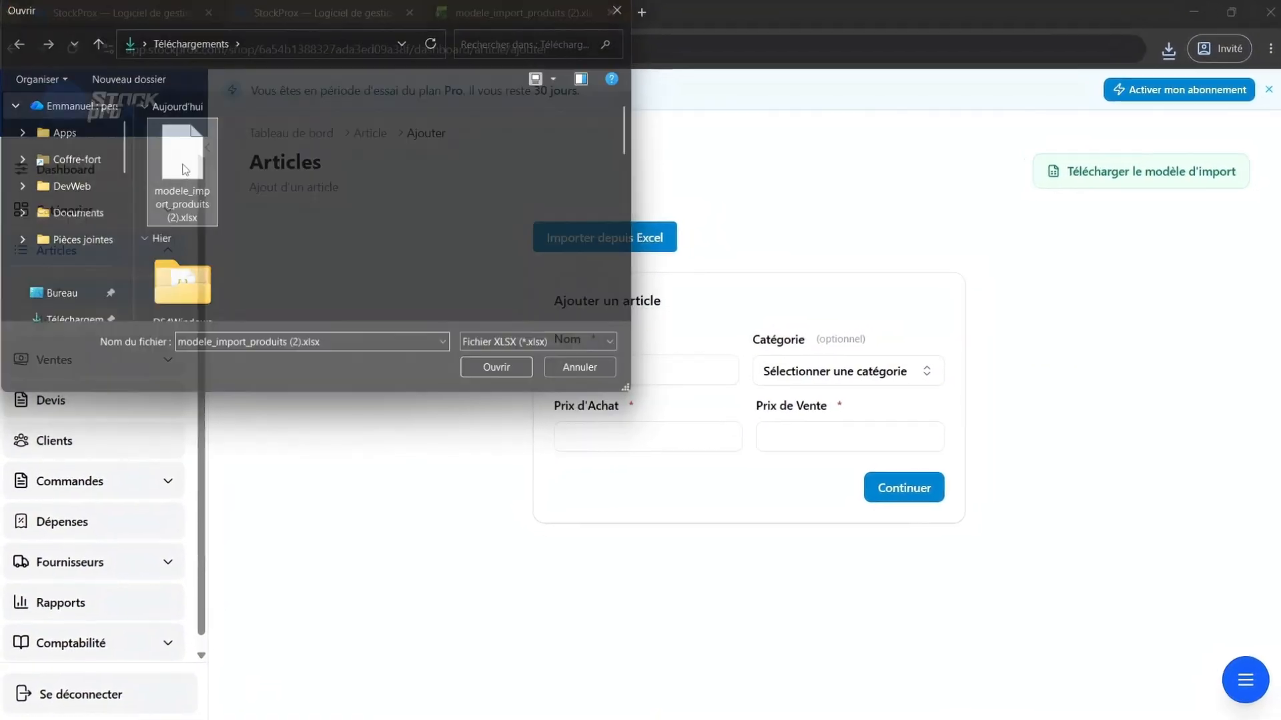
double_click(185, 170)
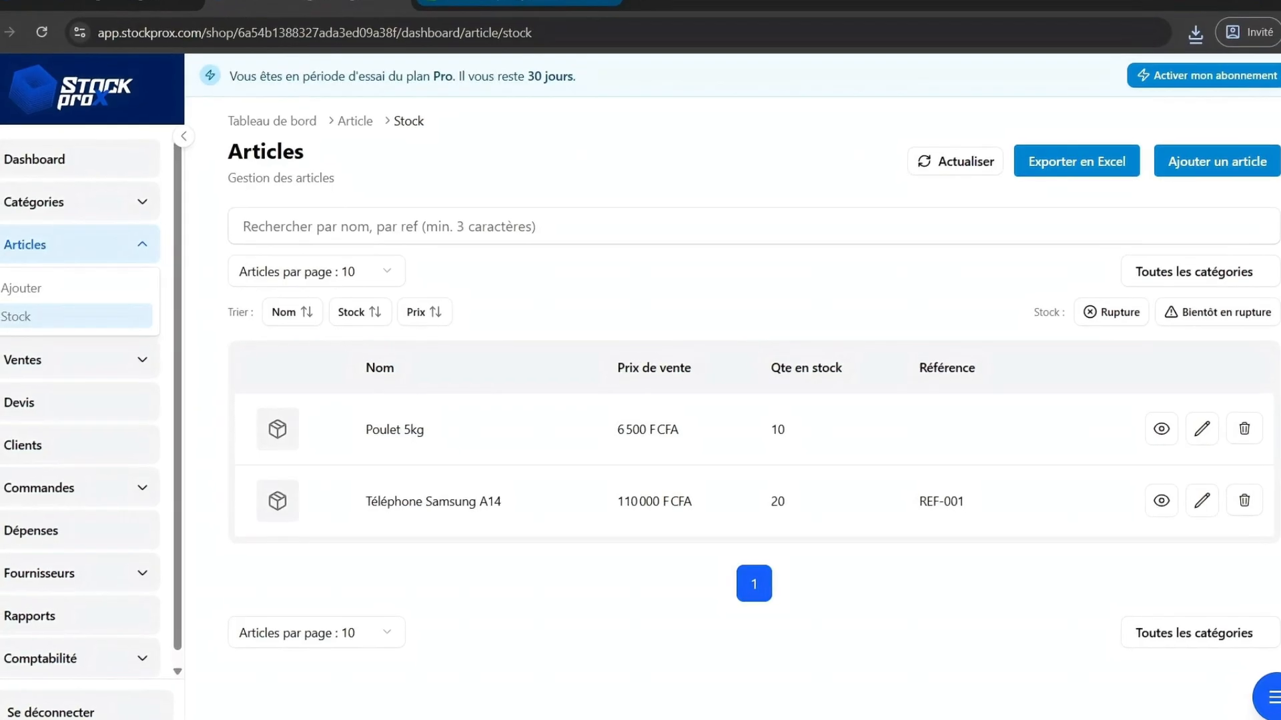
Open the Poulet 5kg article details and review its margin analysis and product information.
click(519, 2)
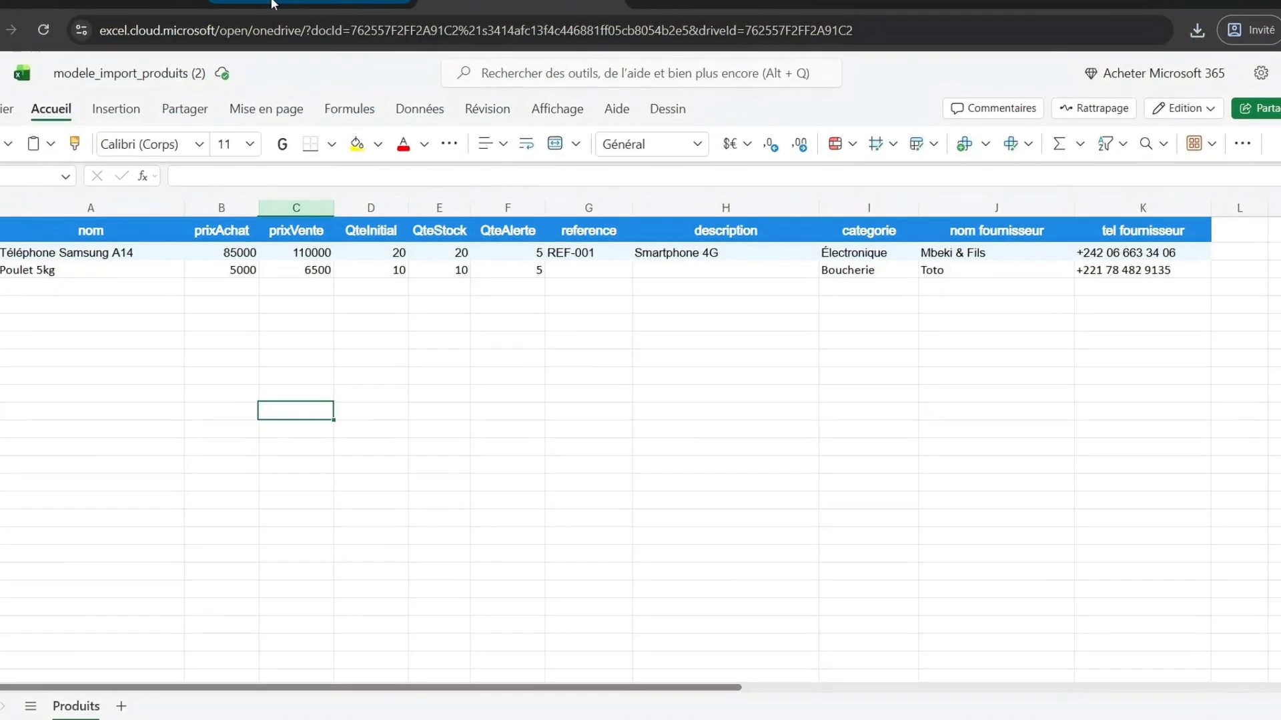
click(298, 4)
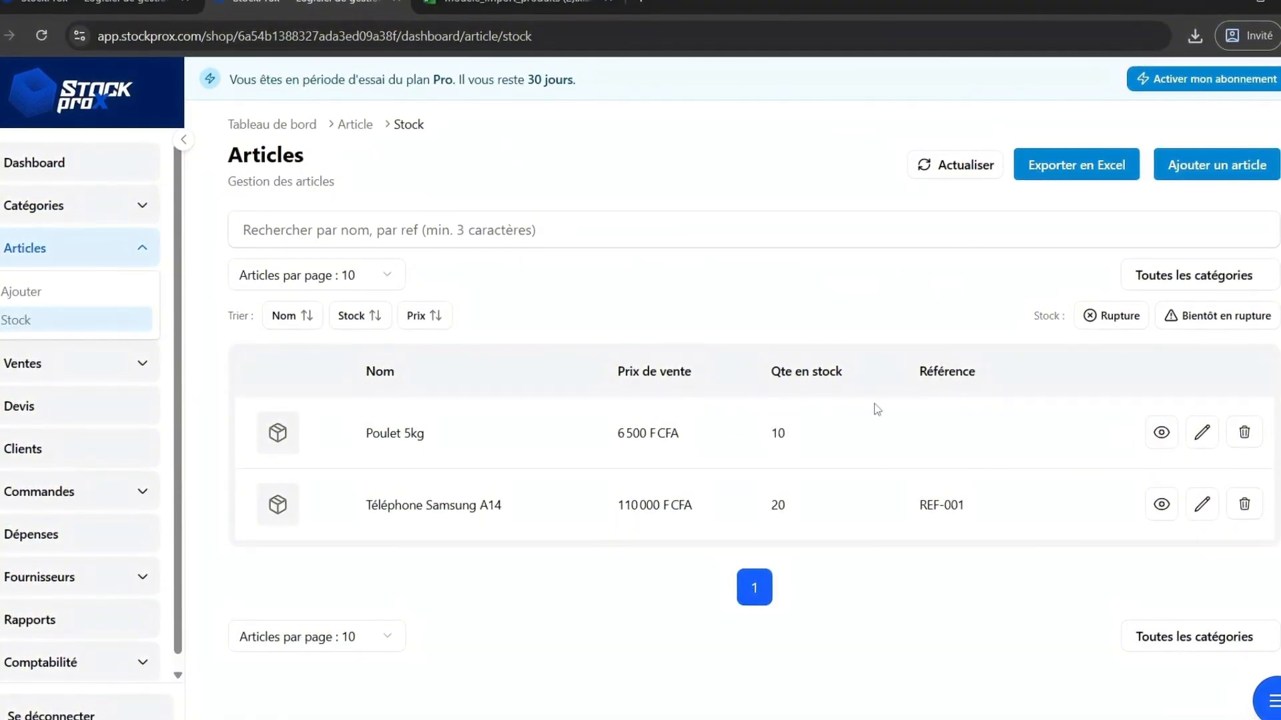
click(1162, 432)
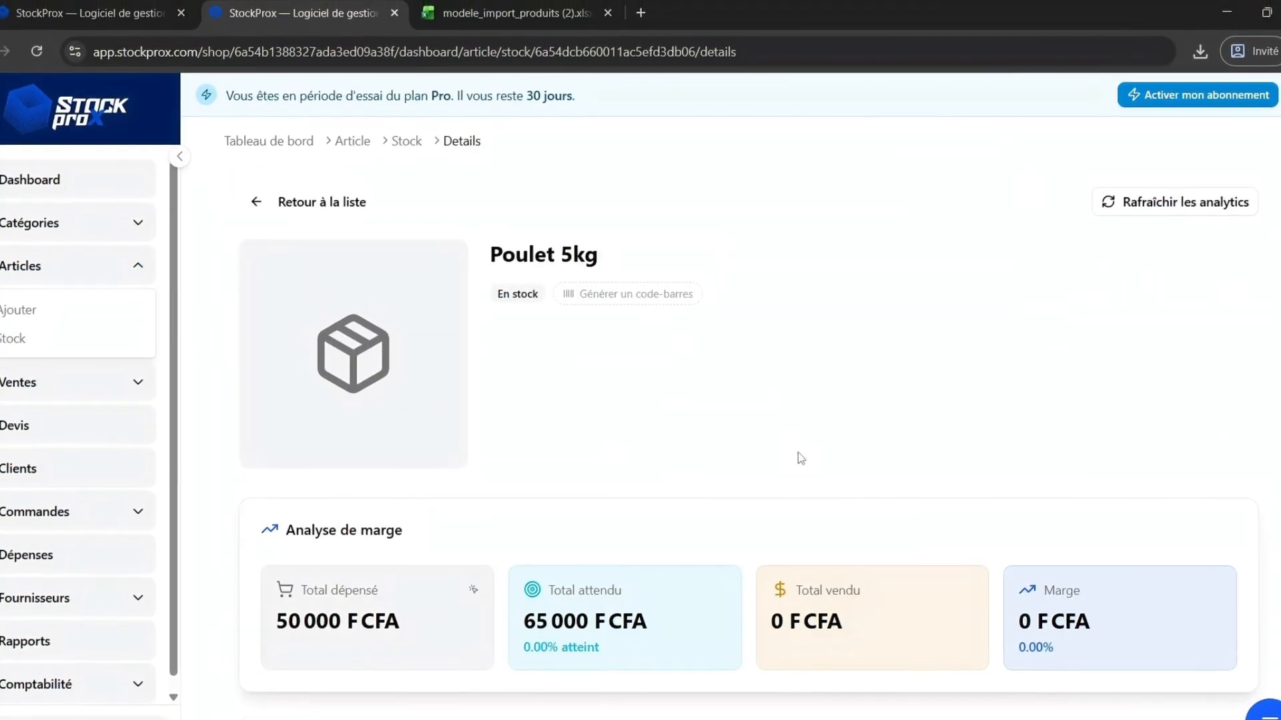
scroll(798, 440, down, 8)
scroll(798, 430, up, 8)
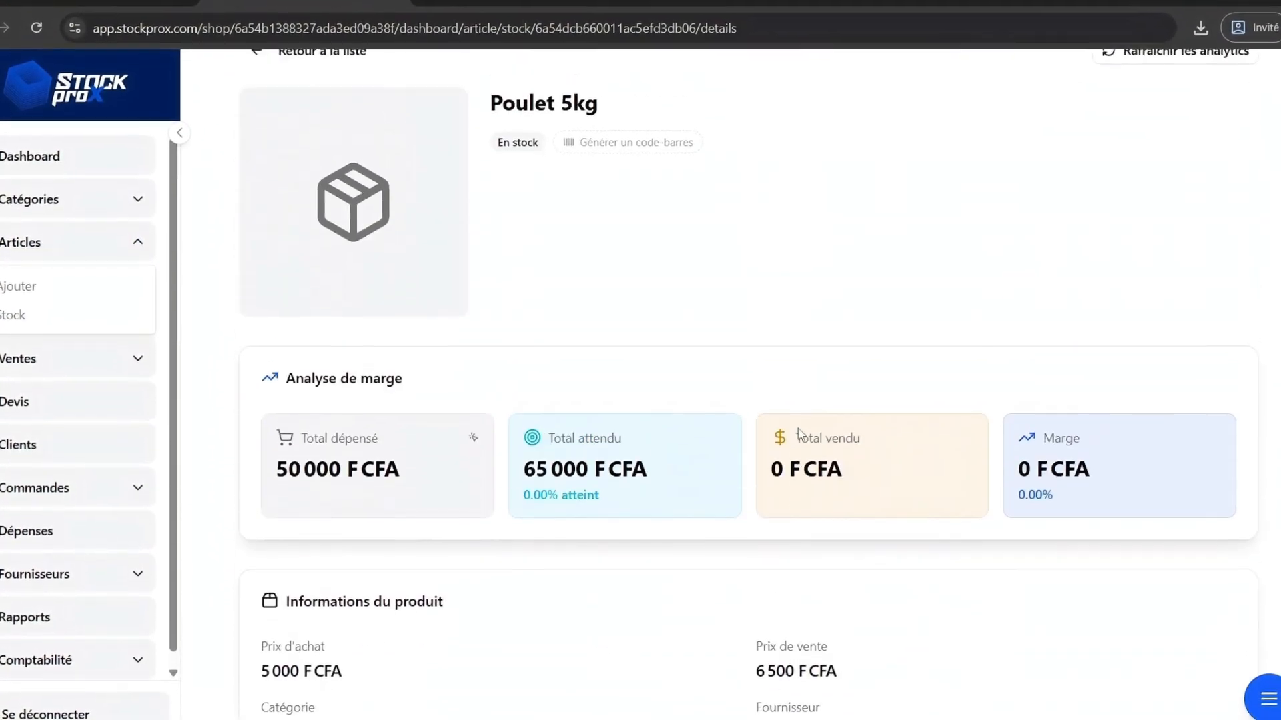
scroll(581, 463, down, 5)
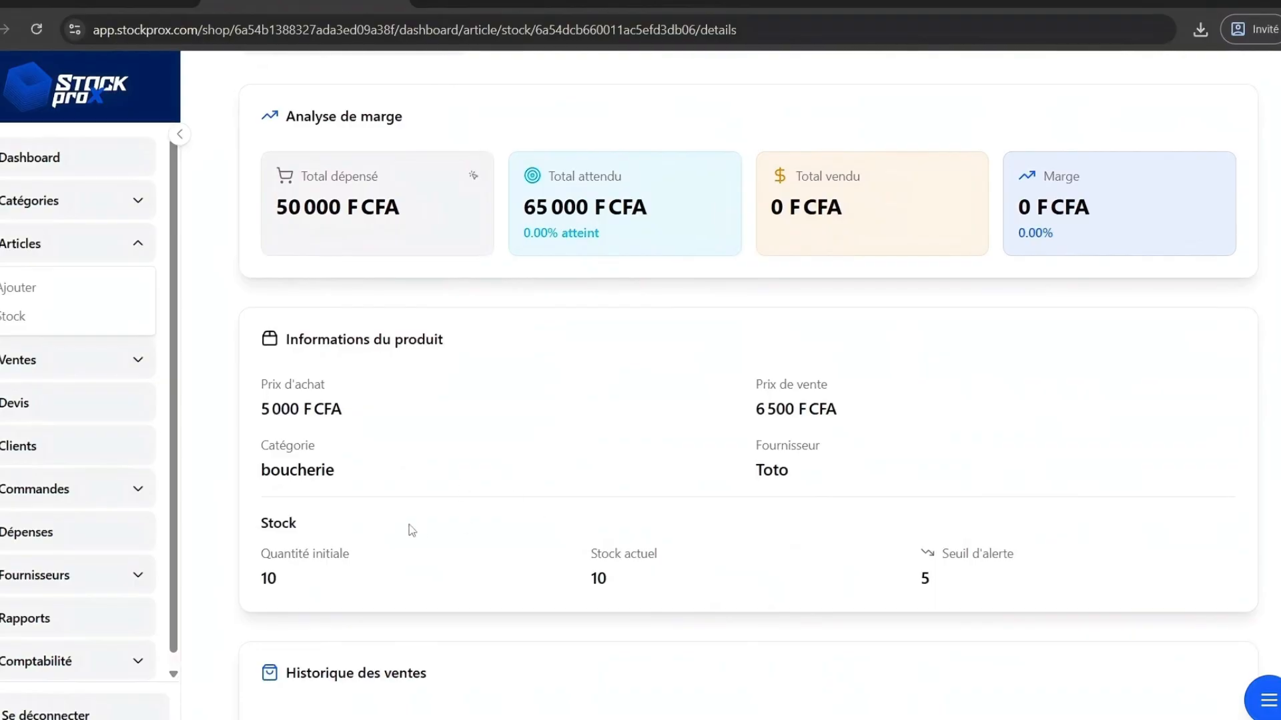
scroll(409, 525, up, 5)
Compare the Poulet 5kg details with the spreadsheet row and examine its purchase price and stock figures.
click(477, 5)
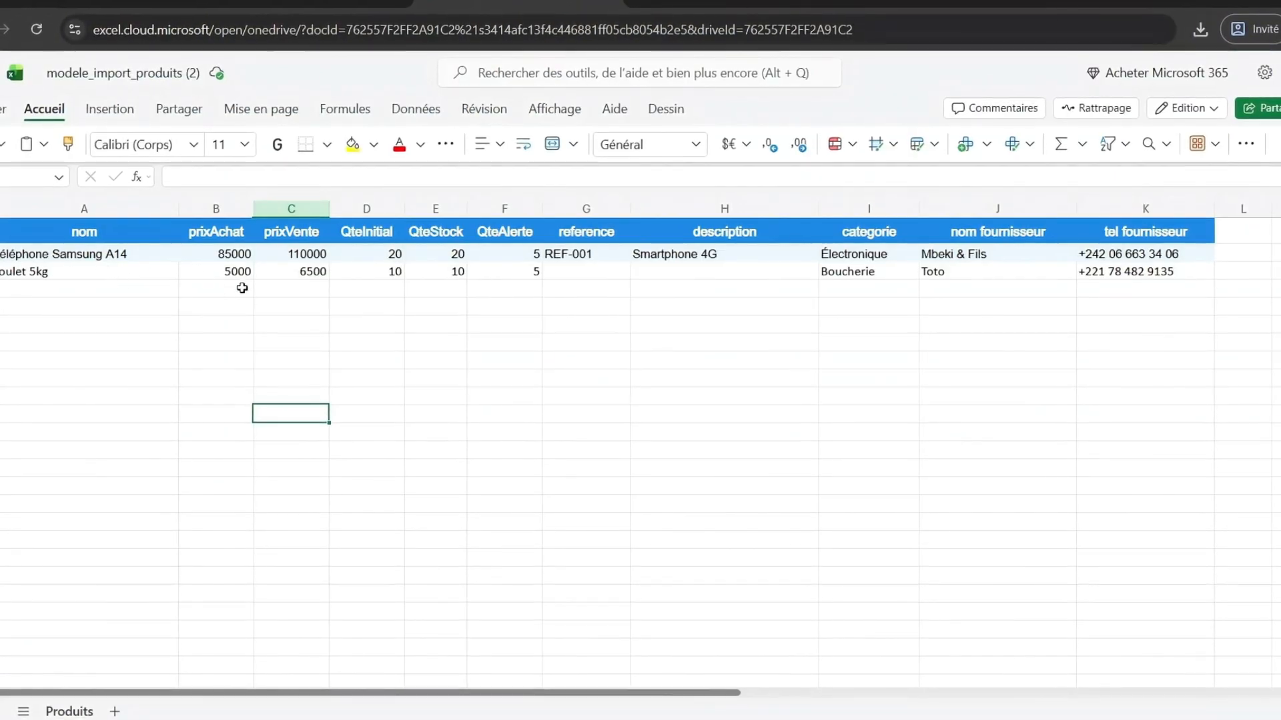
click(361, 4)
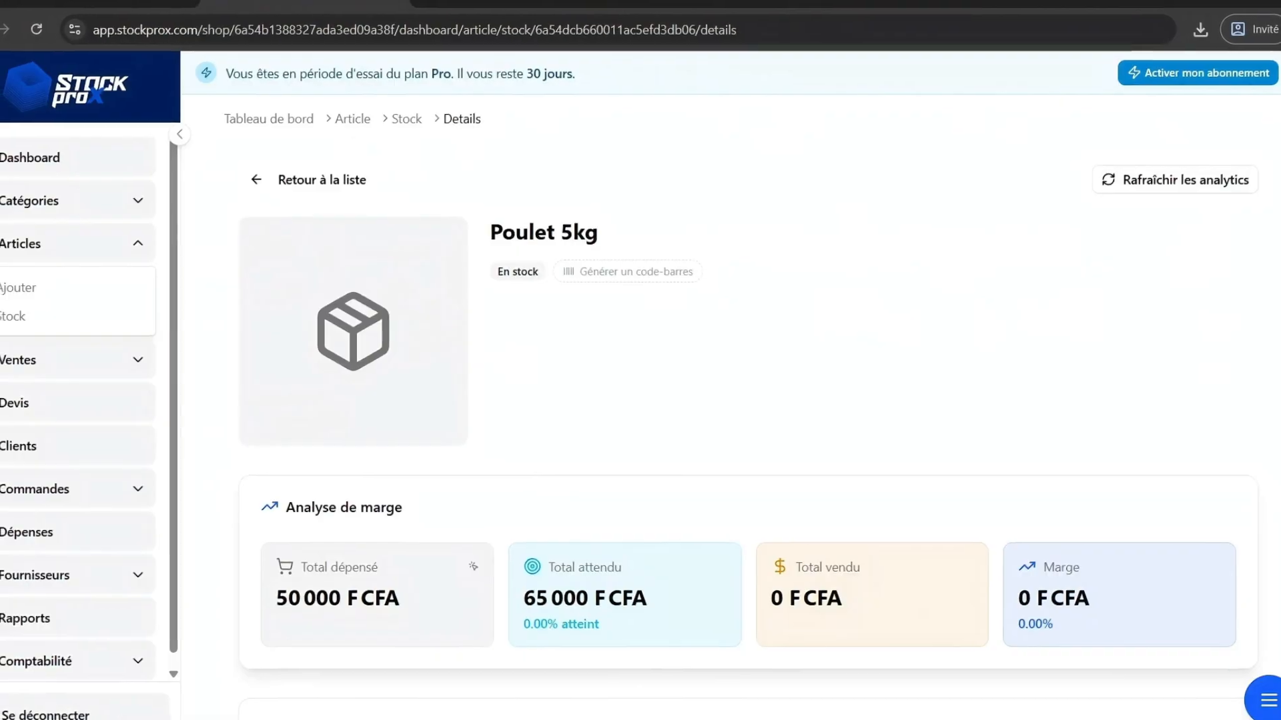
scroll(537, 567, down, 8)
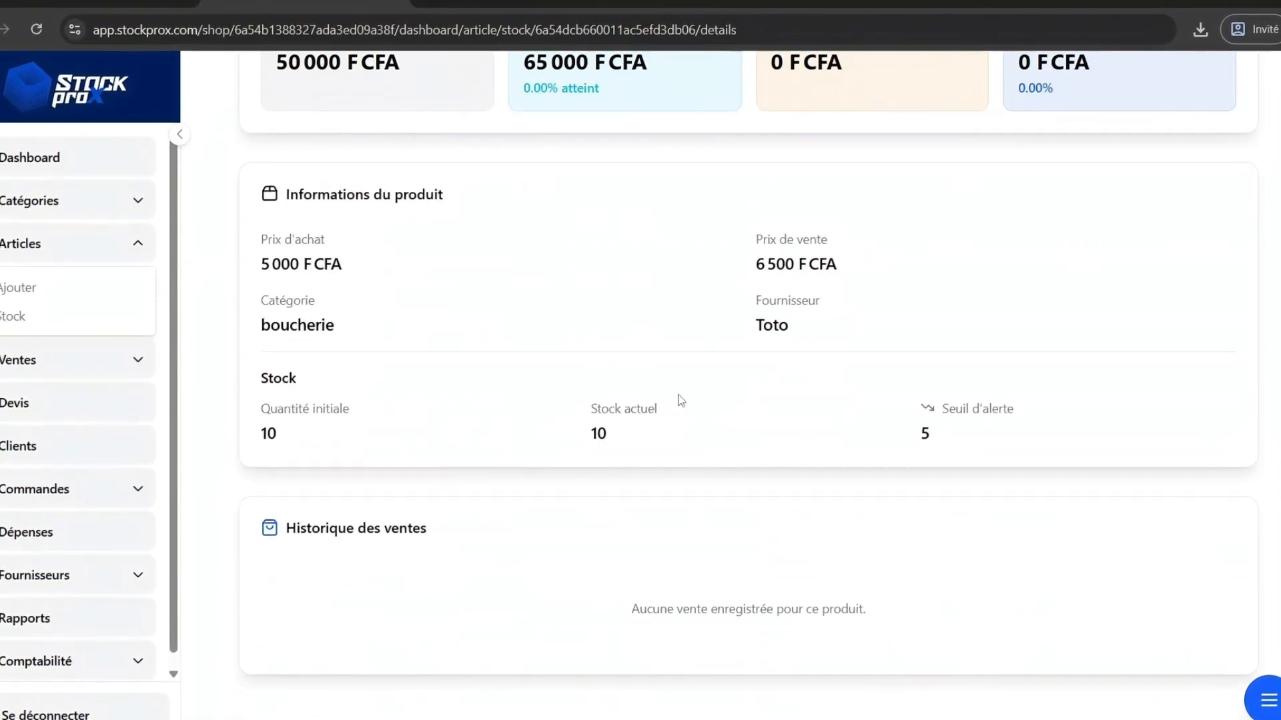
scroll(681, 400, up, 9)
click(493, 7)
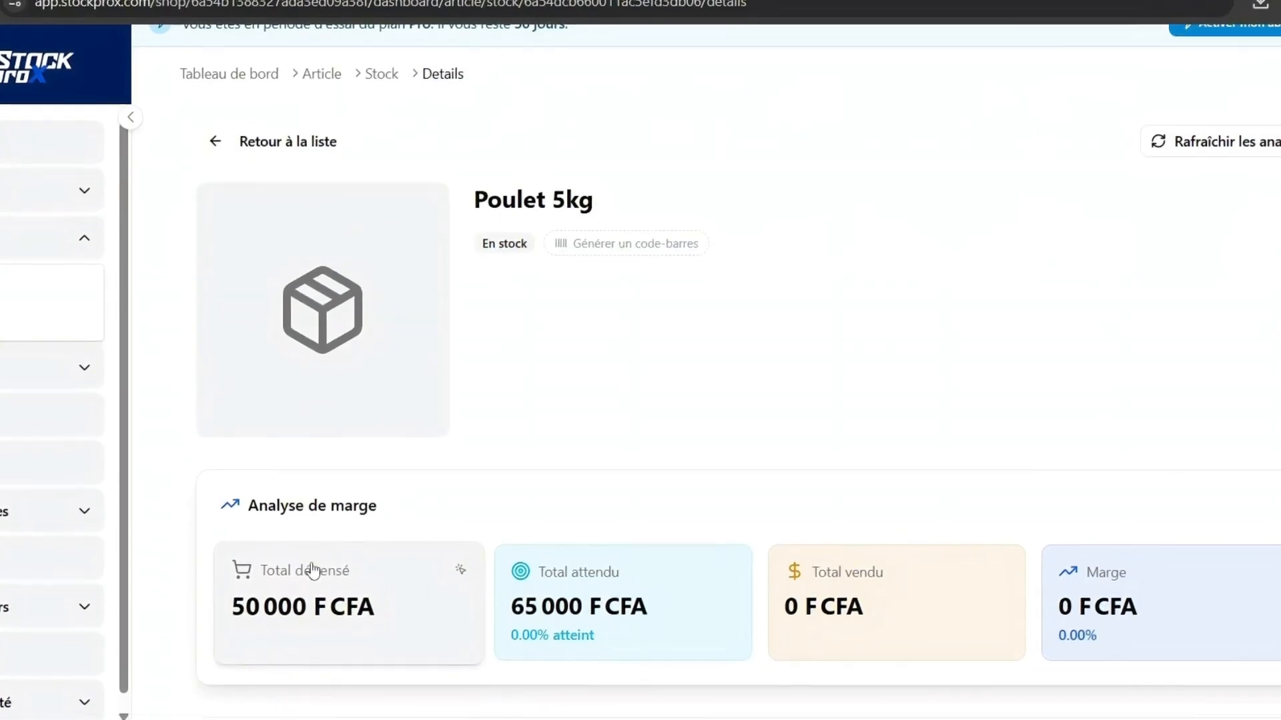
scroll(313, 563, down, 2)
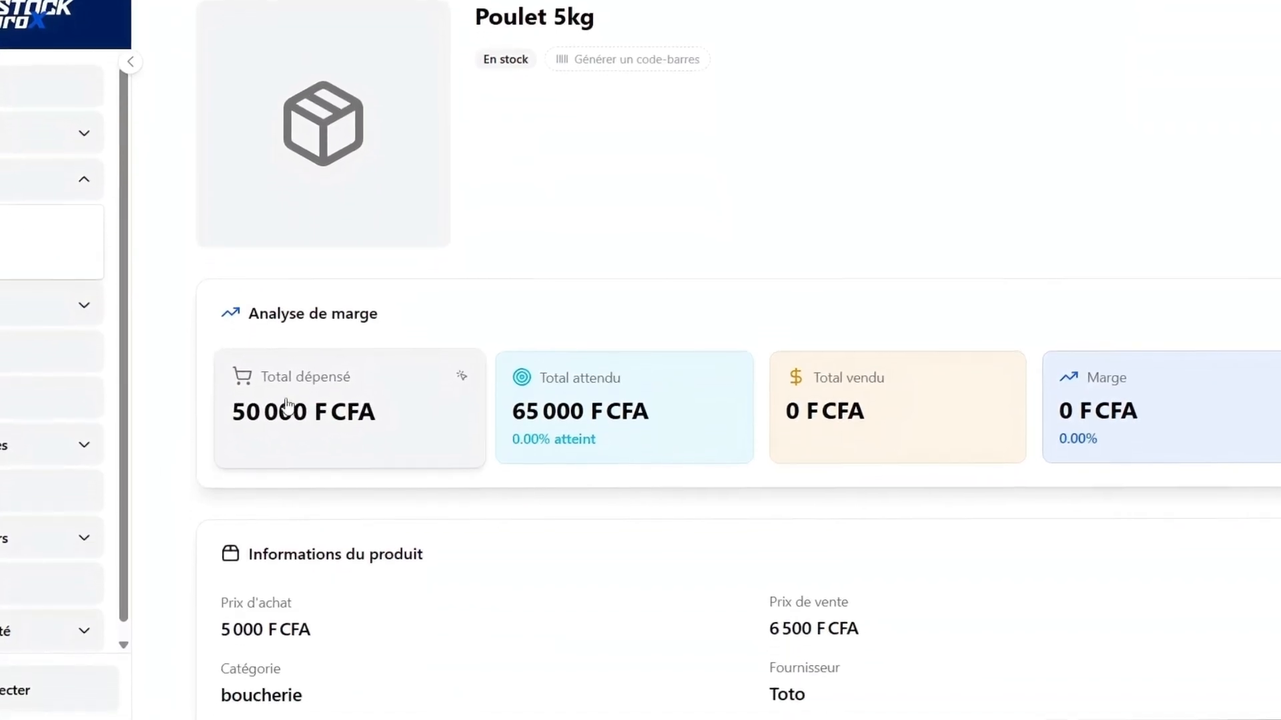
scroll(356, 437, up, 3)
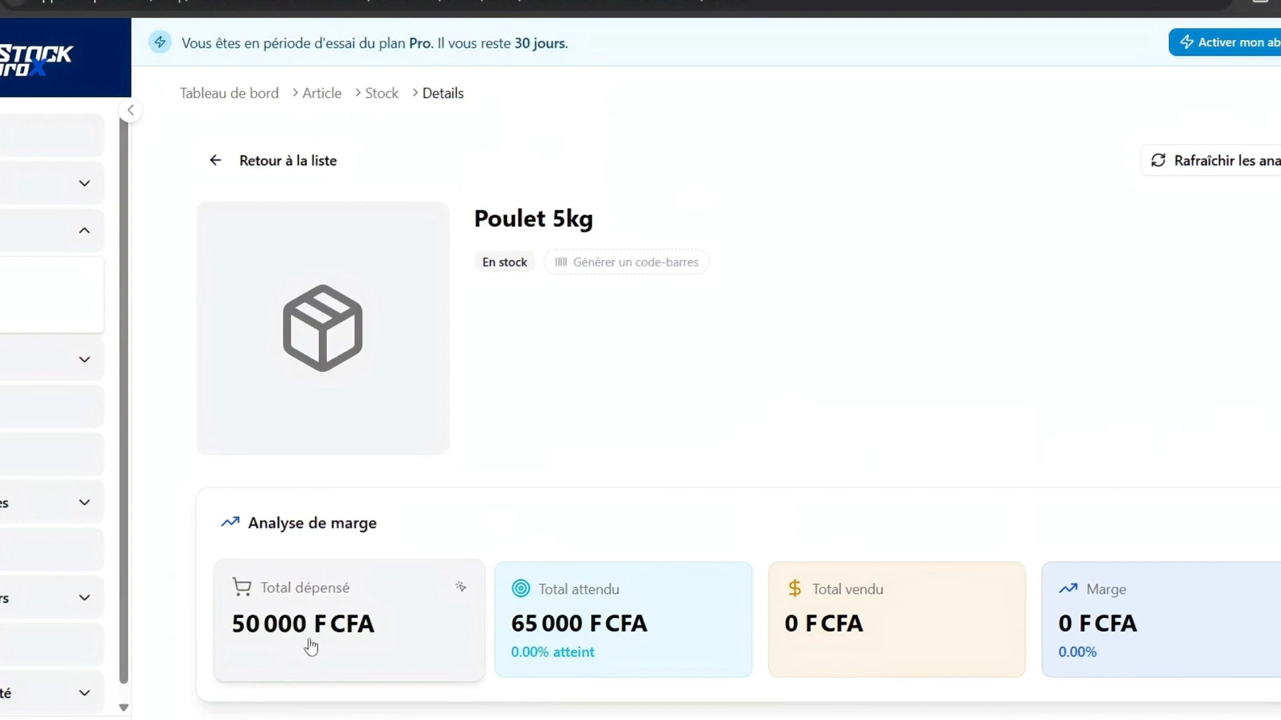
scroll(311, 647, down, 8)
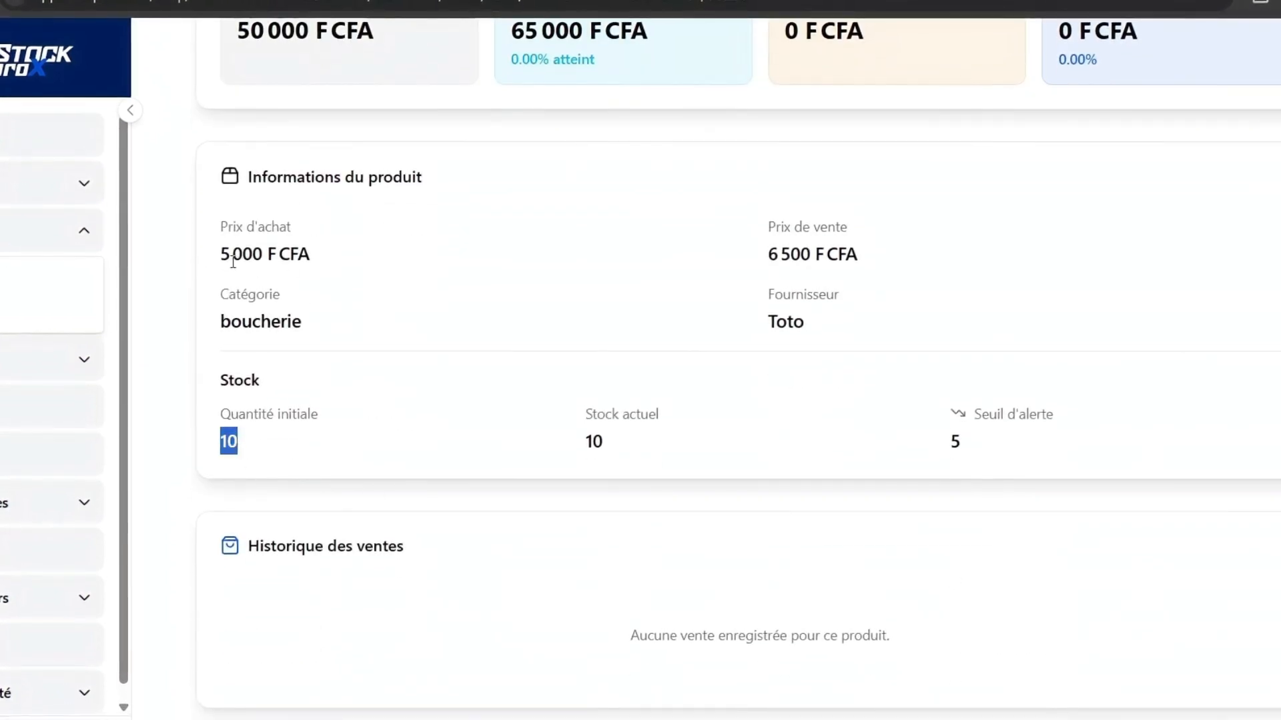
drag(223, 252, 337, 254)
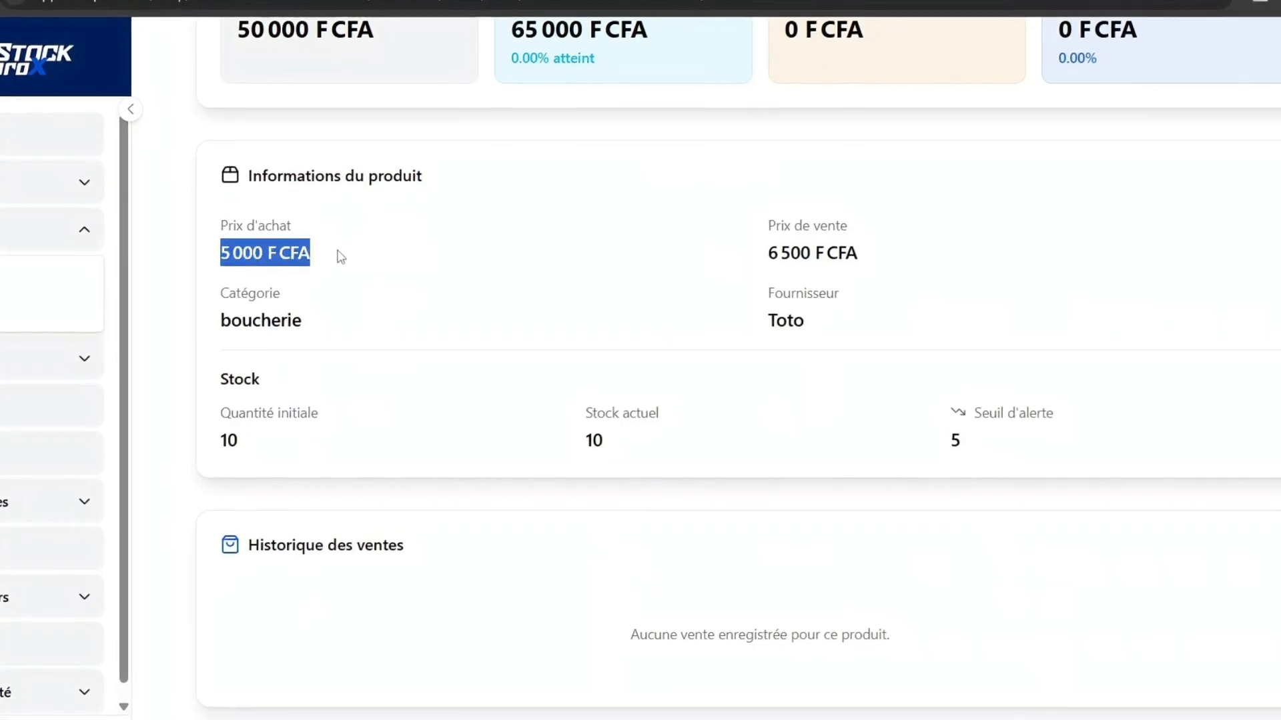
scroll(354, 258, up, 3)
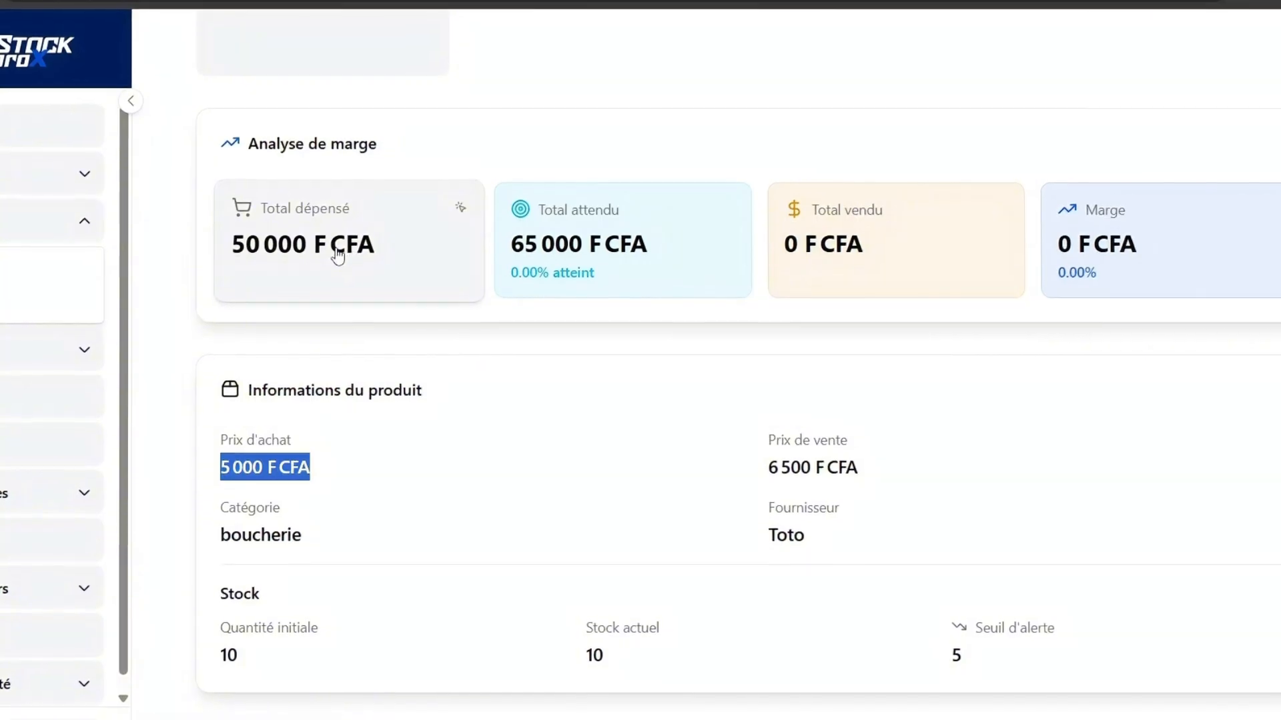
scroll(311, 252, up, 3)
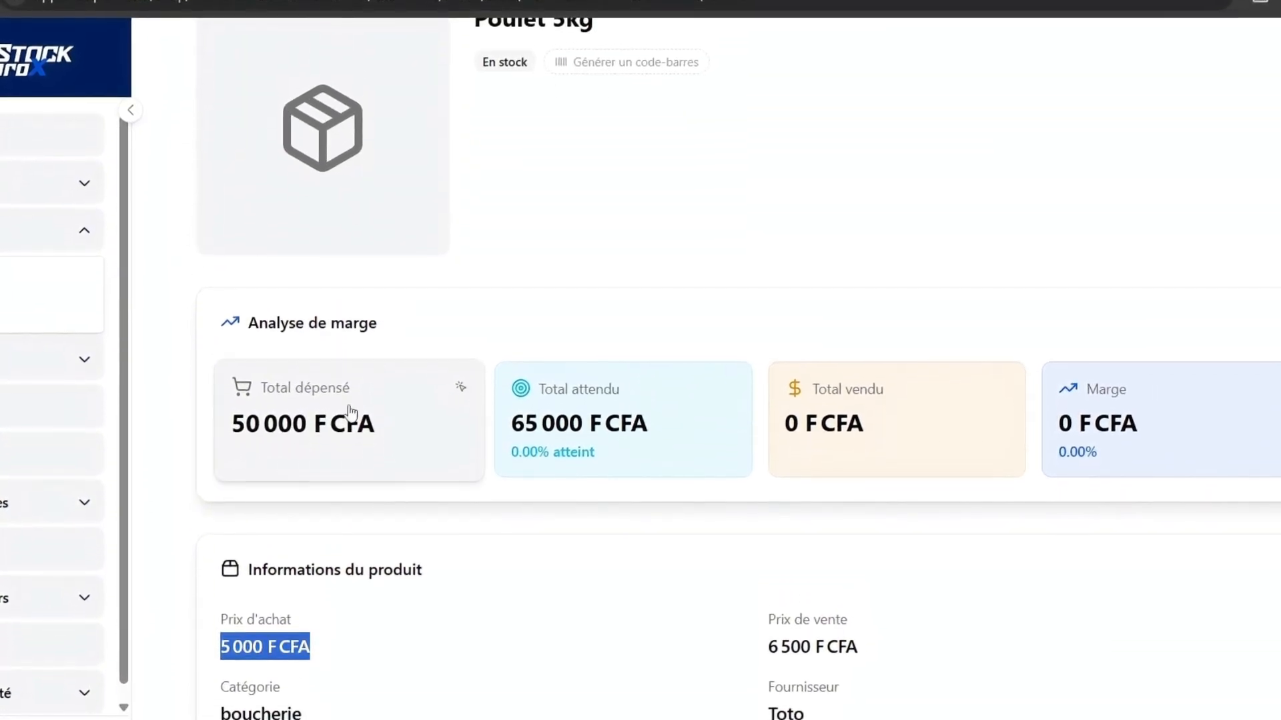
Open the purchase movement history of the article's total spent and examine its entry before closing it.
click(348, 430)
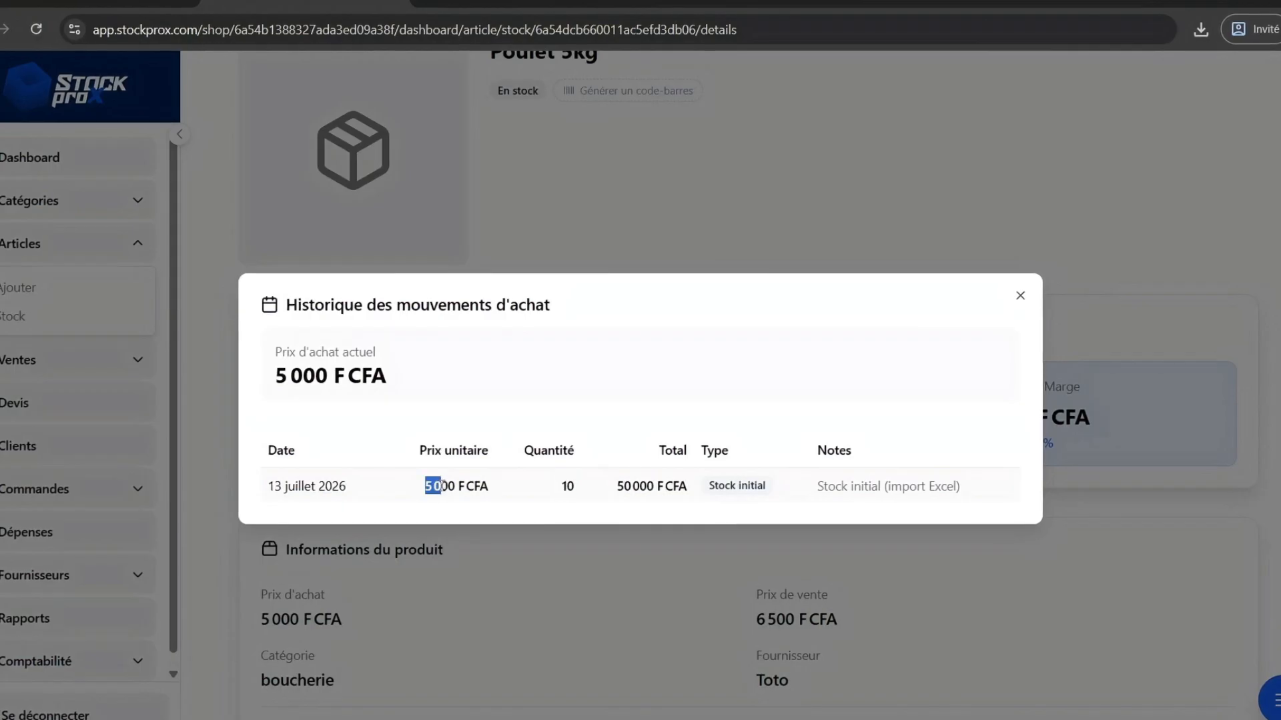
click(619, 487)
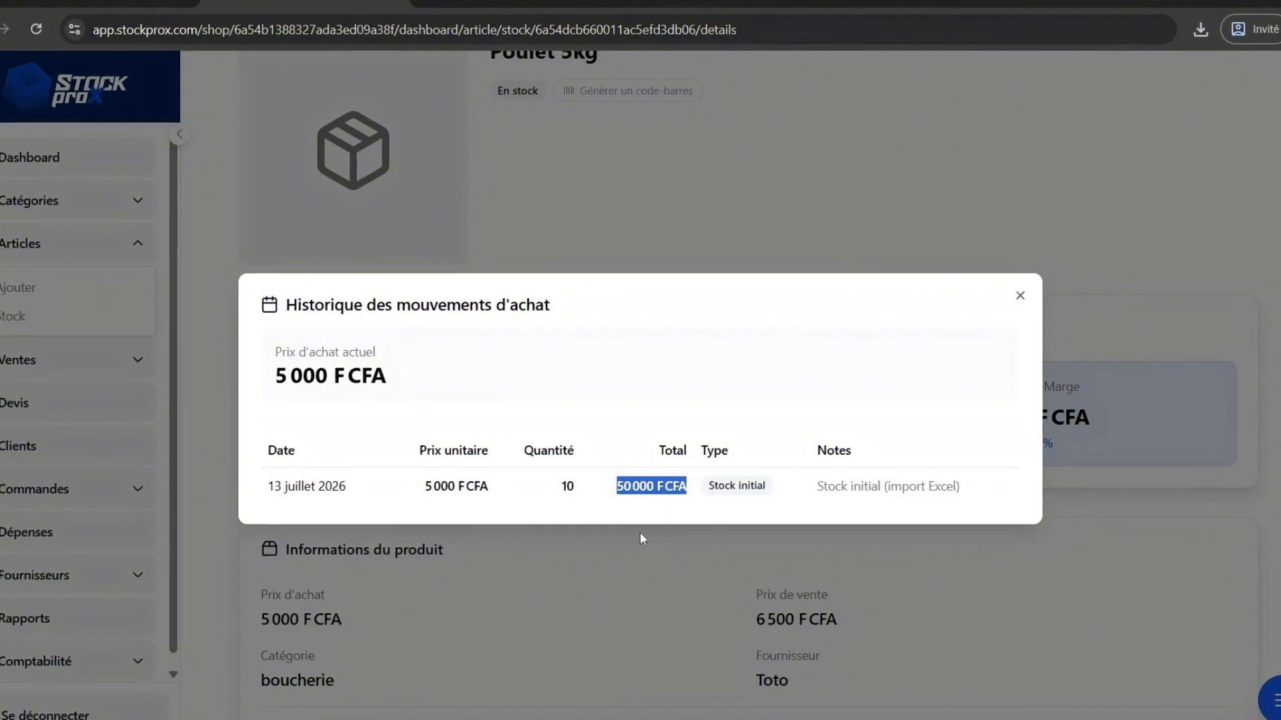
click(555, 597)
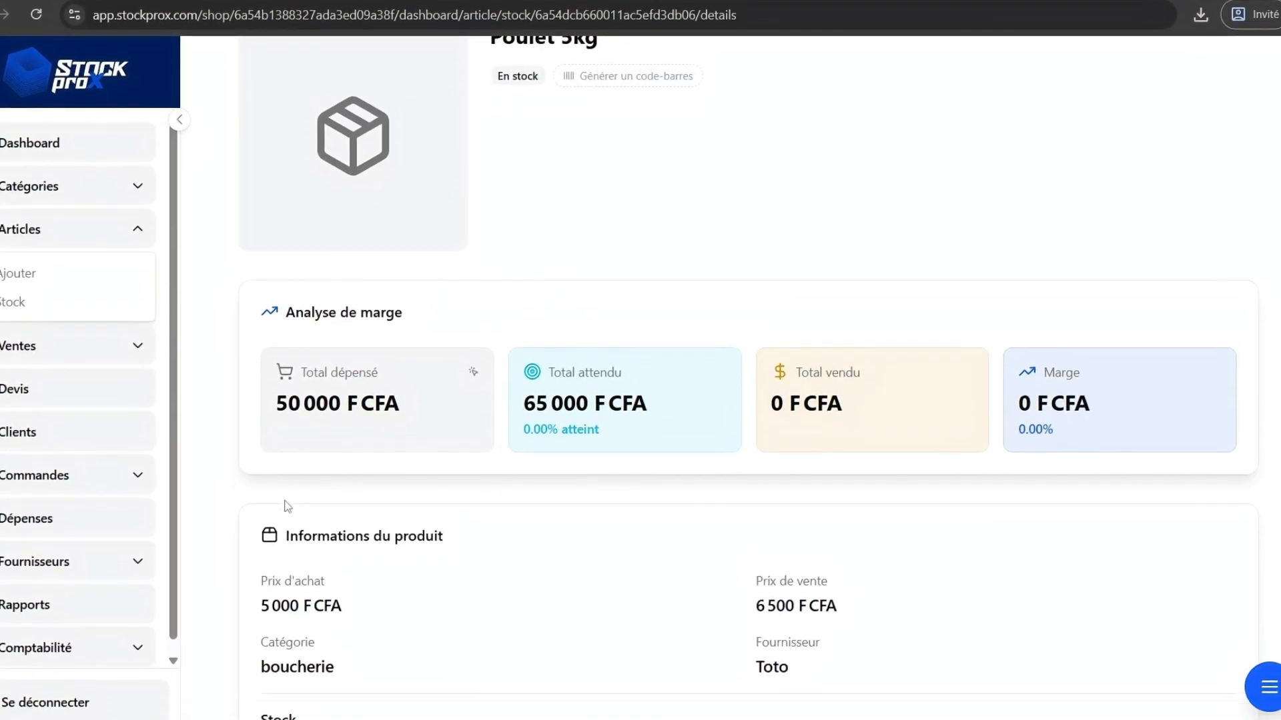
Compare the article's selling price, initial quantity and stock figures with the spreadsheet rows.
scroll(287, 523, down, 4)
double_click(269, 529)
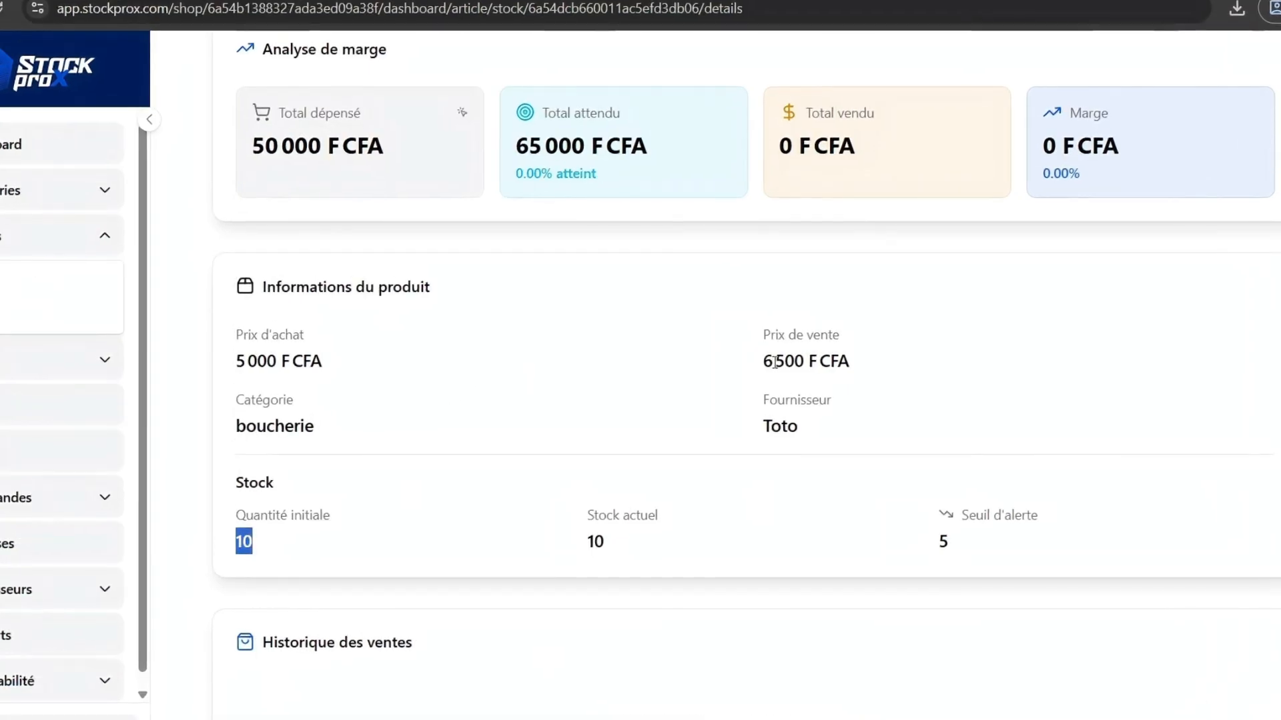
drag(789, 363, 874, 367)
scroll(875, 371, up, 3)
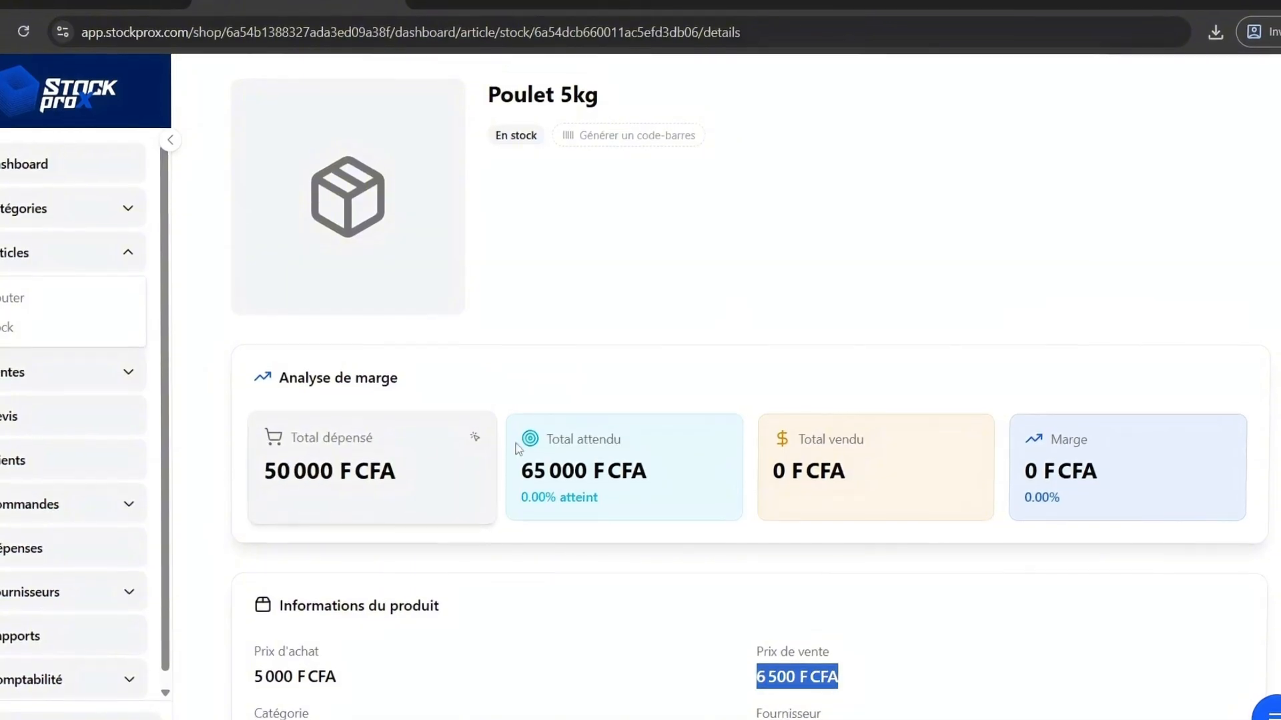
scroll(441, 338, up, 2)
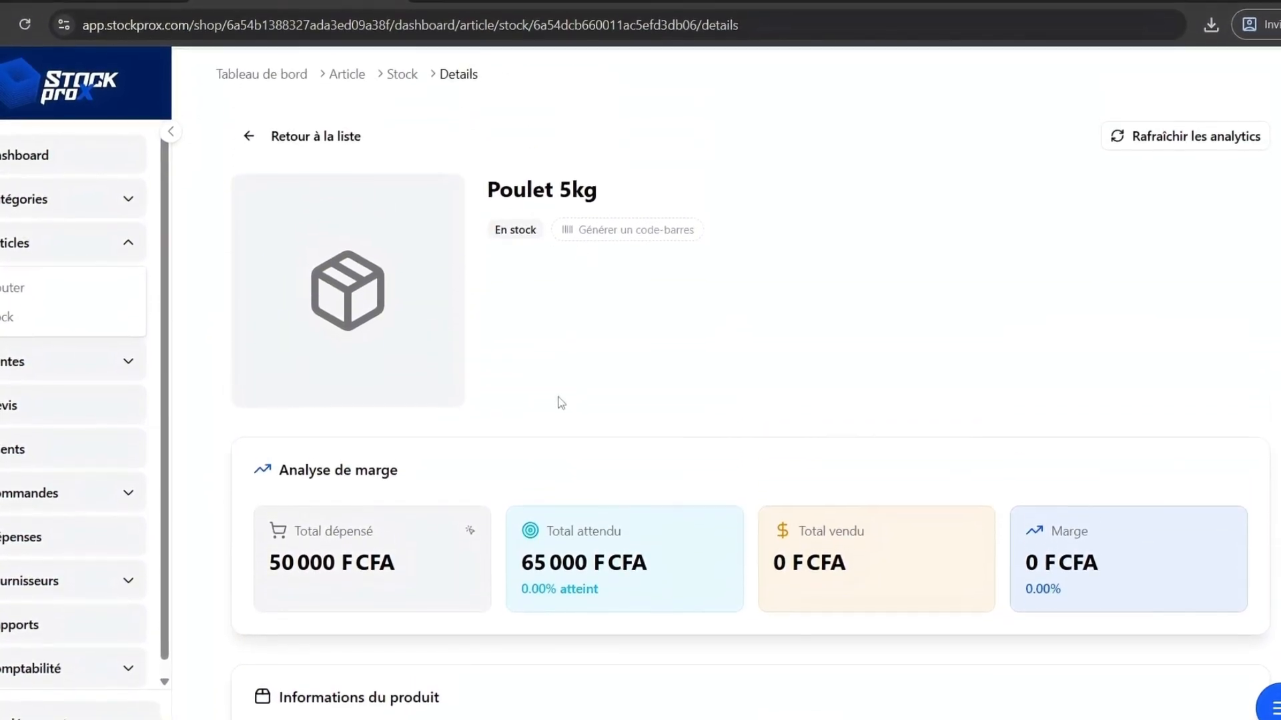
scroll(557, 401, down, 6)
scroll(629, 445, up, 3)
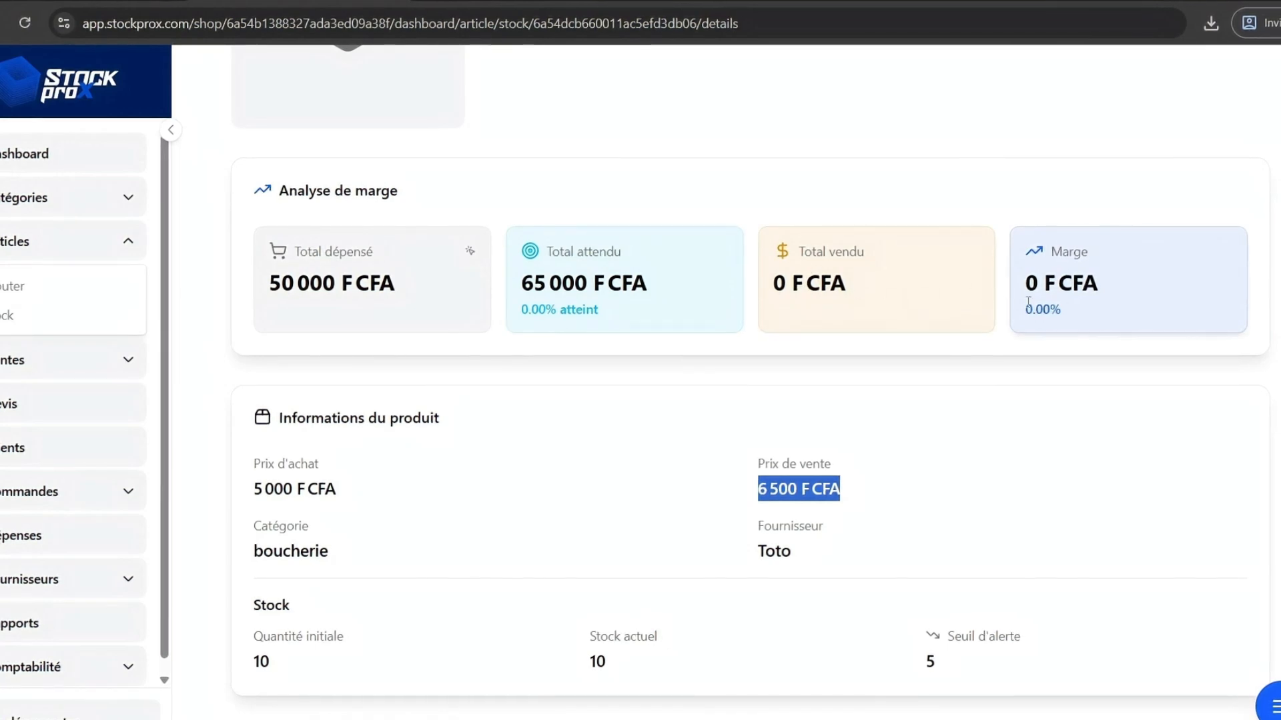
click(653, 490)
scroll(447, 590, up, 5)
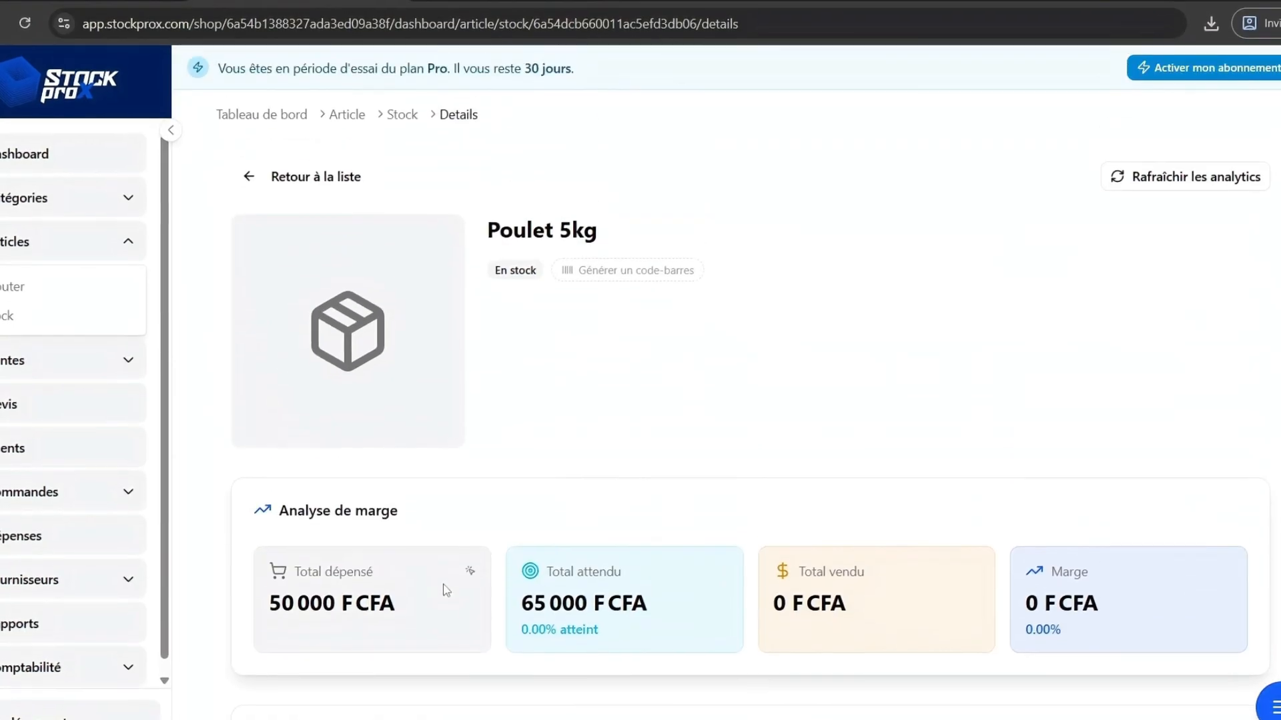
click(484, 1)
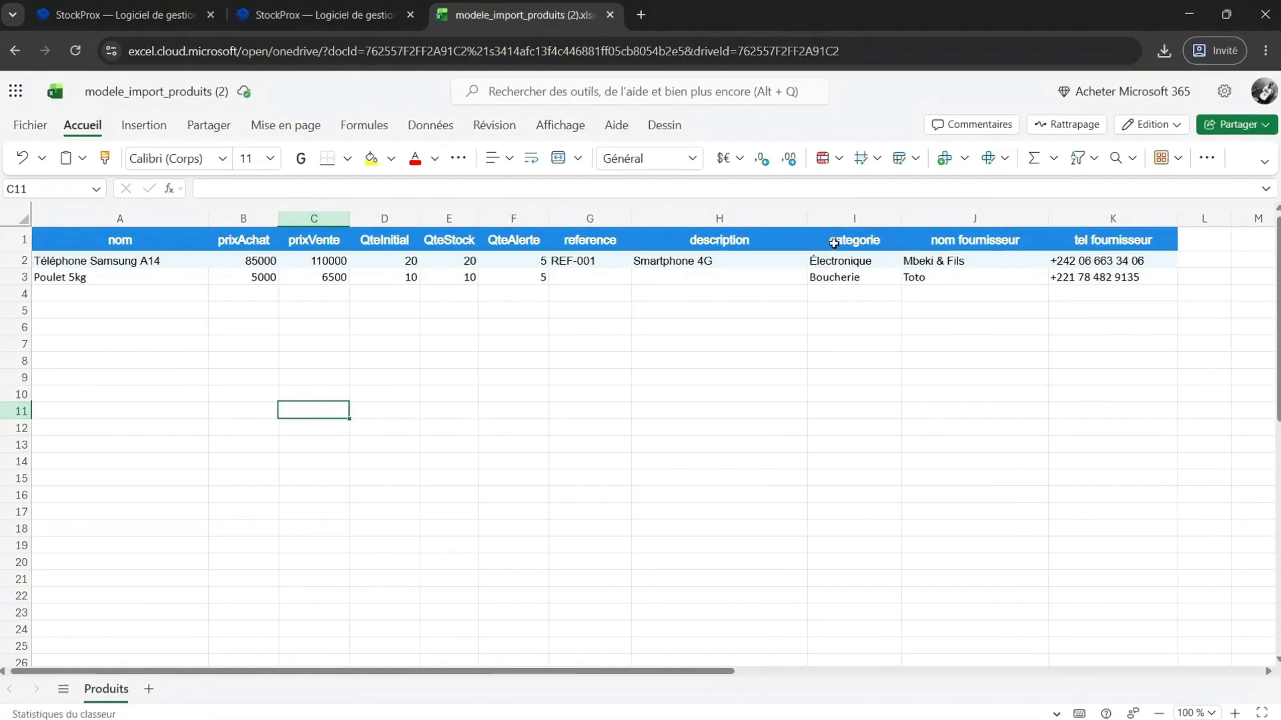
click(302, 12)
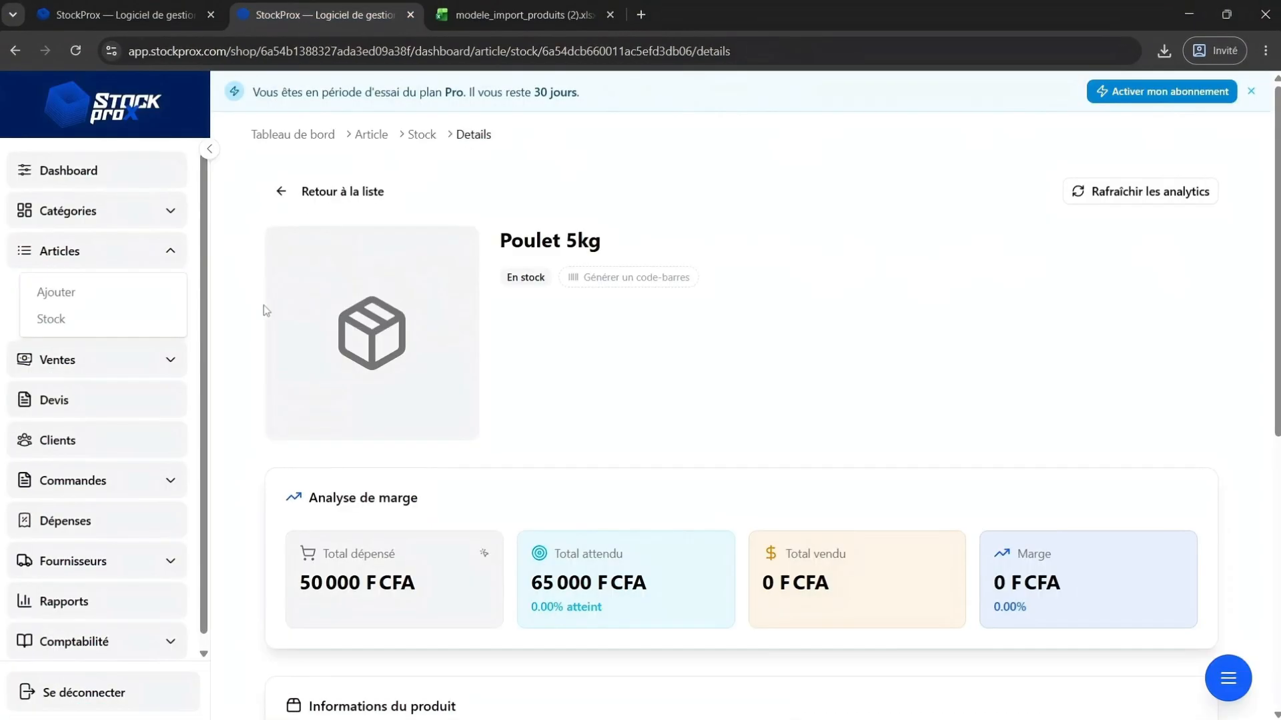
Browse the pages for adding a category and adding a supplier.
click(133, 214)
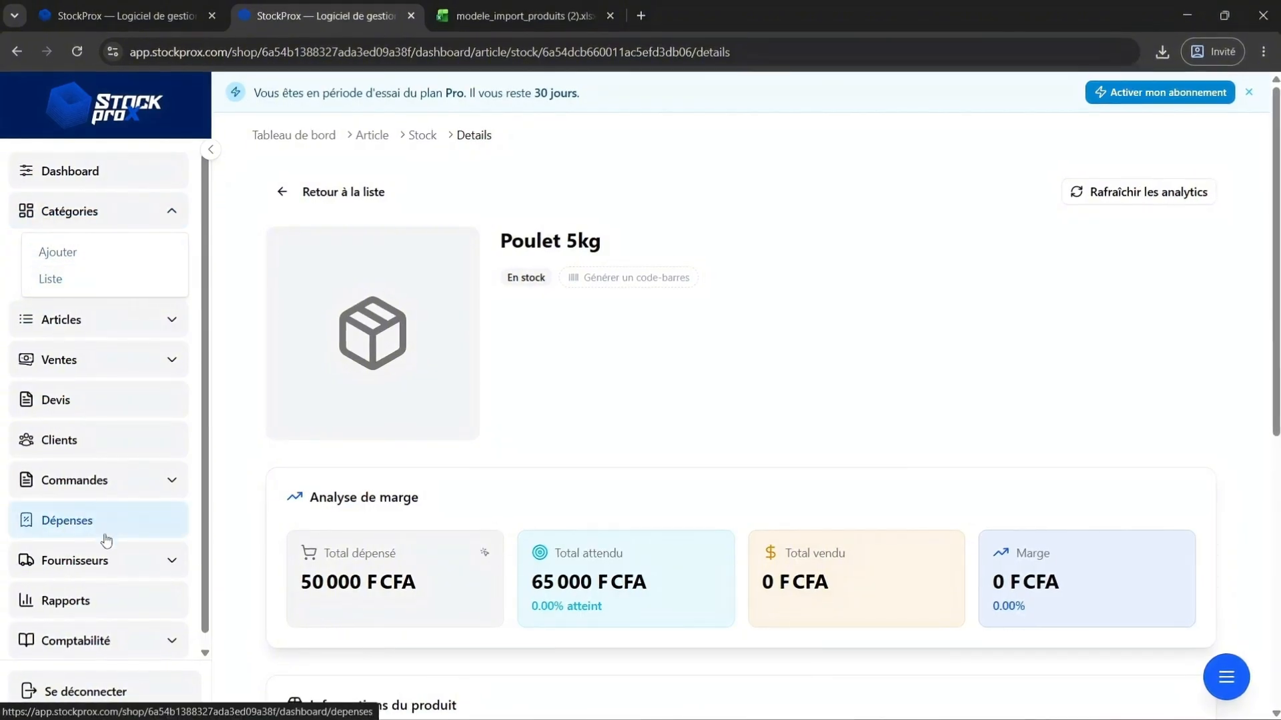
click(91, 567)
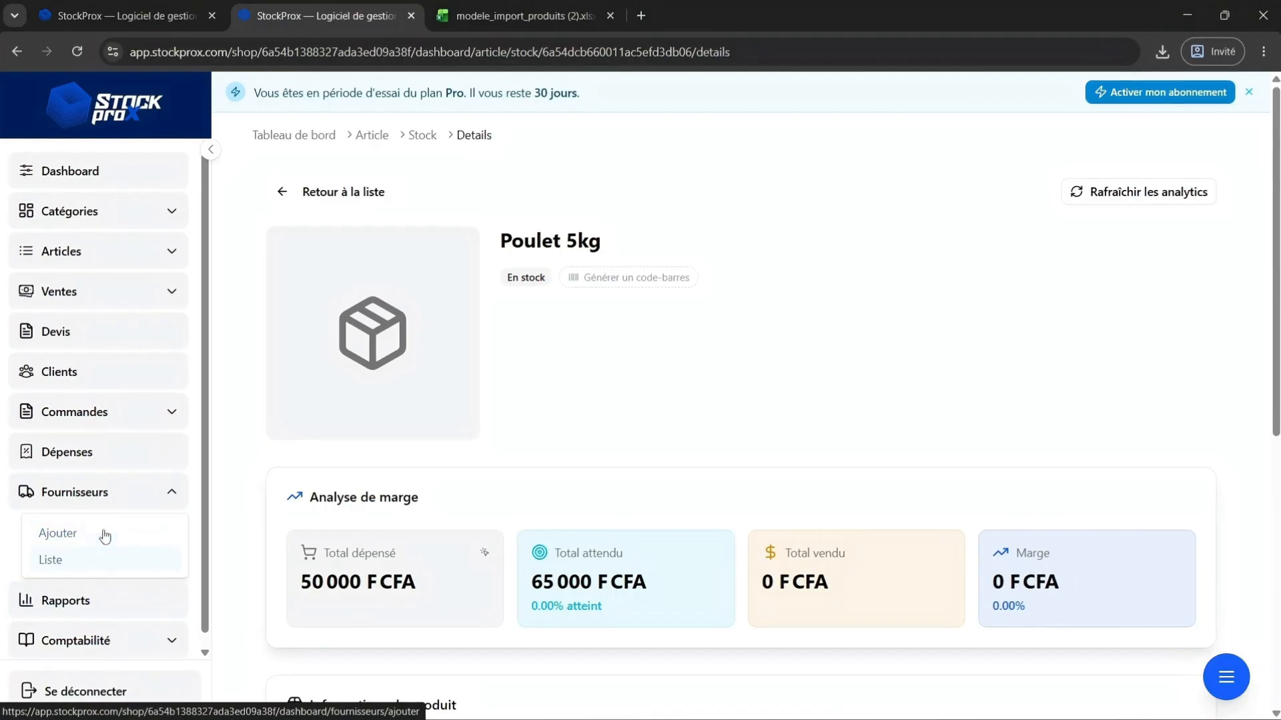
click(132, 210)
click(81, 255)
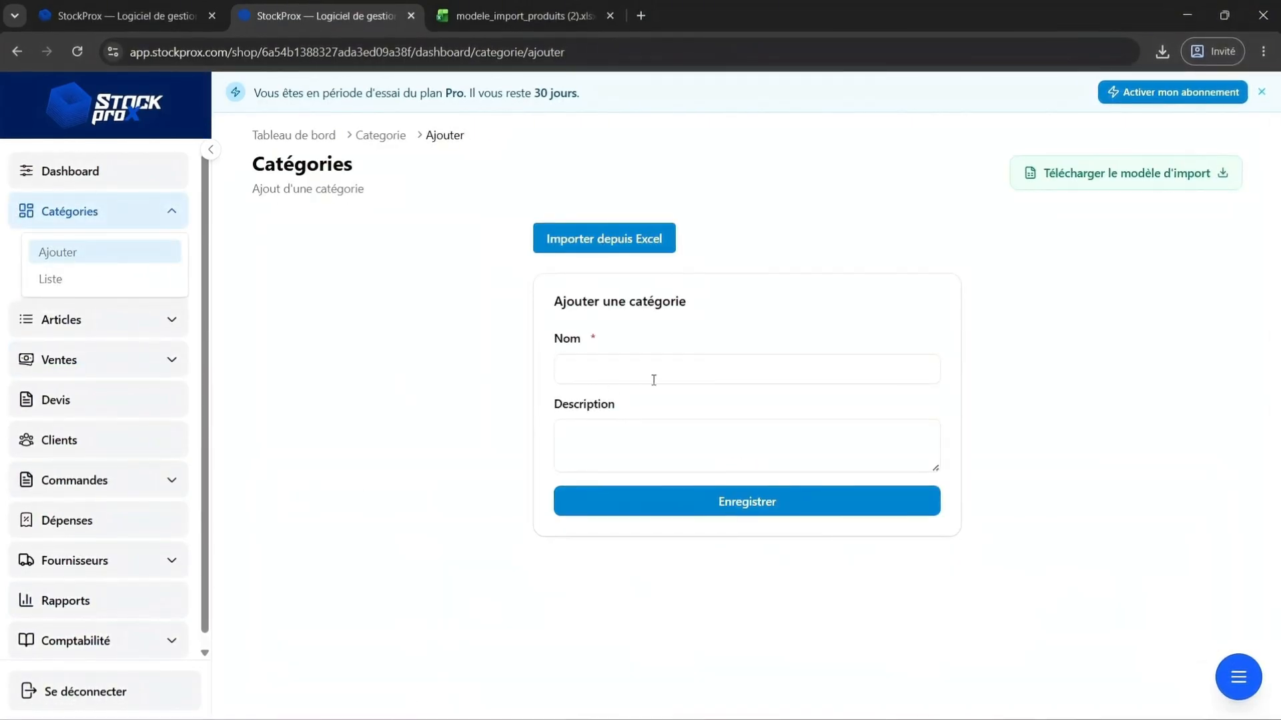
click(134, 562)
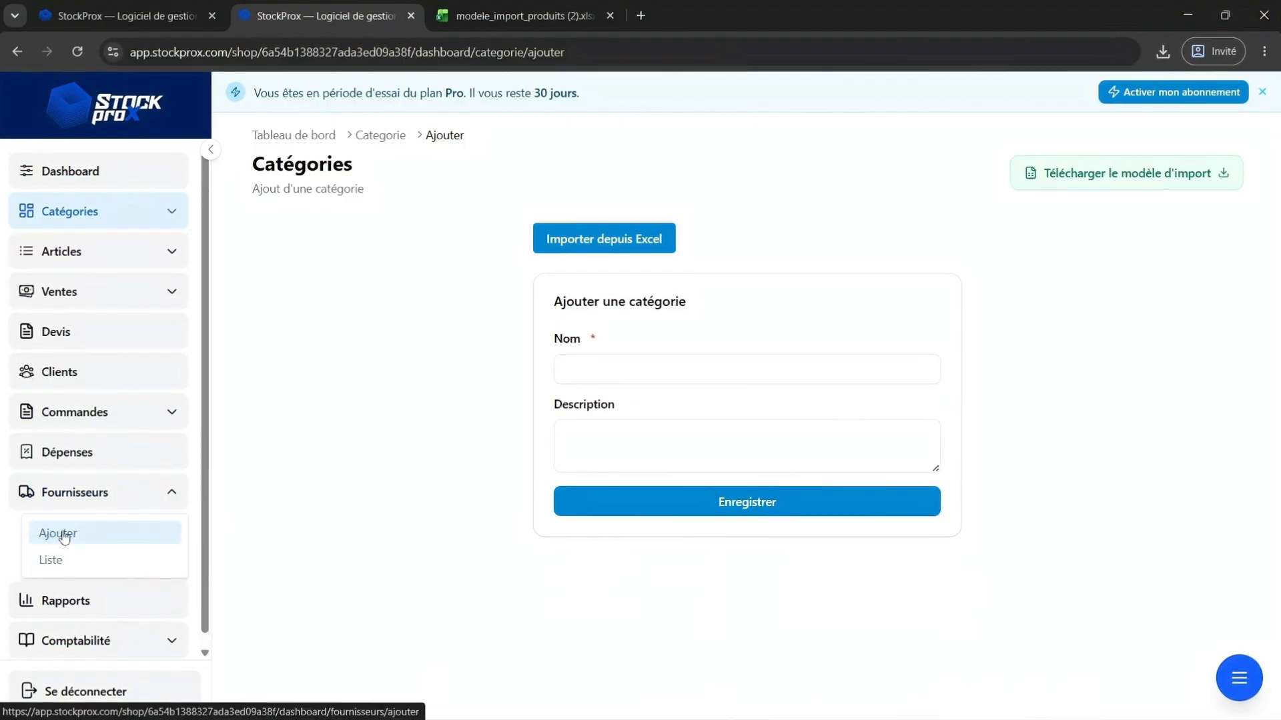
click(109, 533)
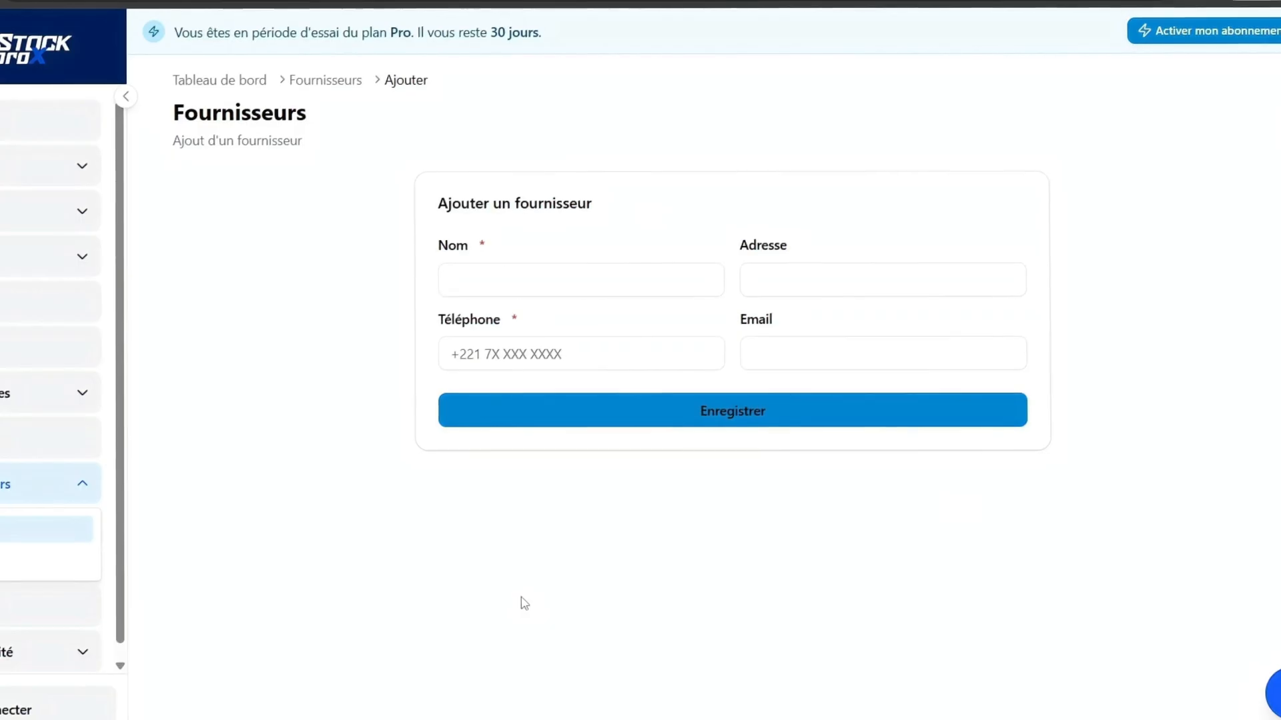
Add a new category named test catégorie and locate it in the category list.
click(67, 175)
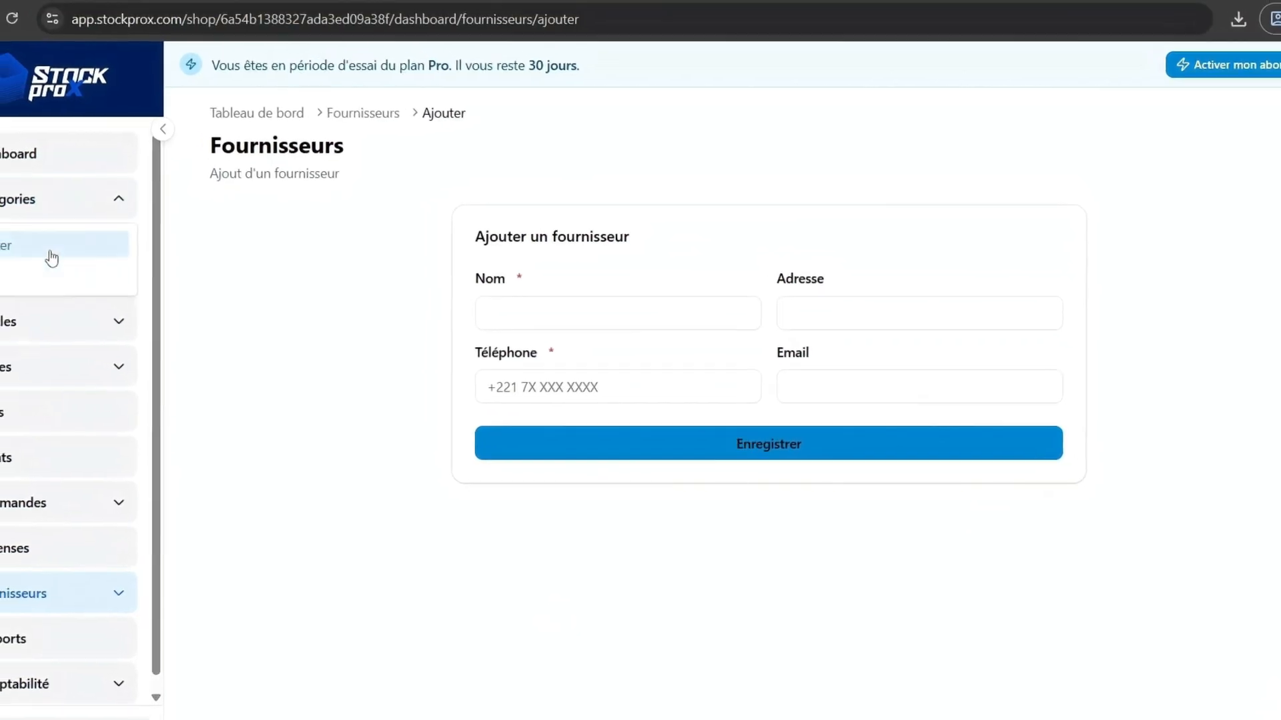
click(14, 217)
click(606, 369)
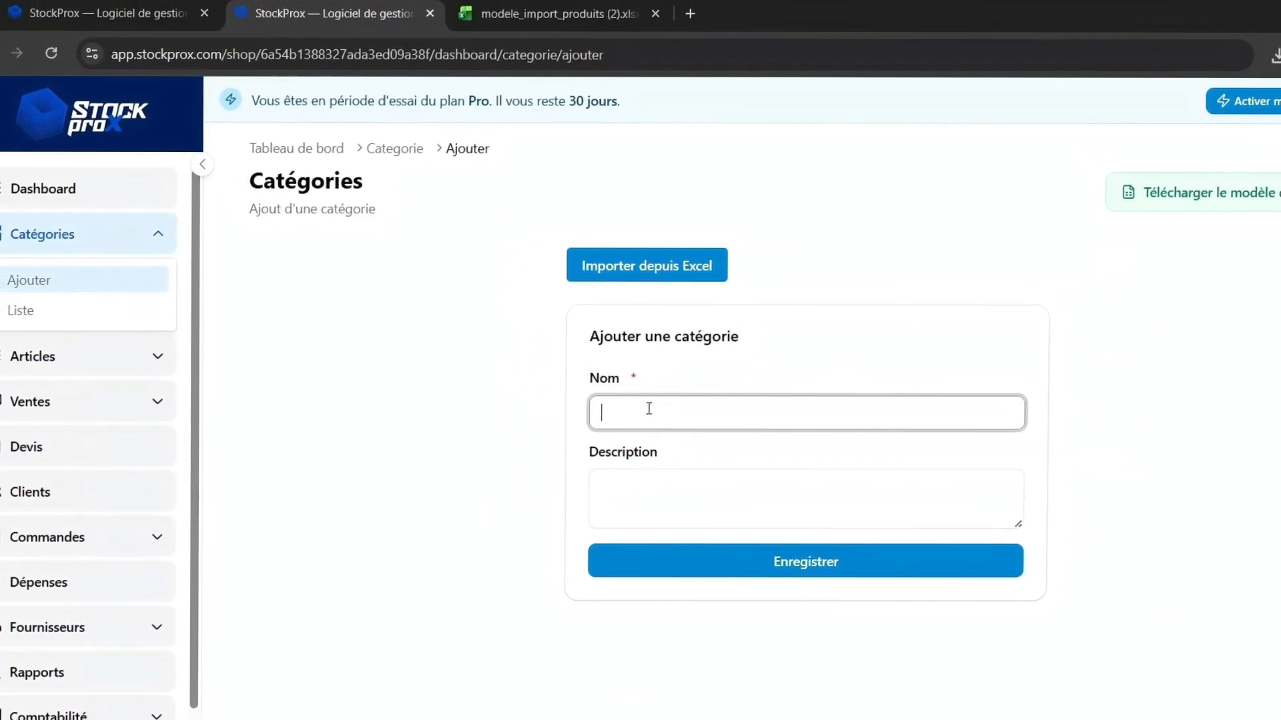
text(test c)
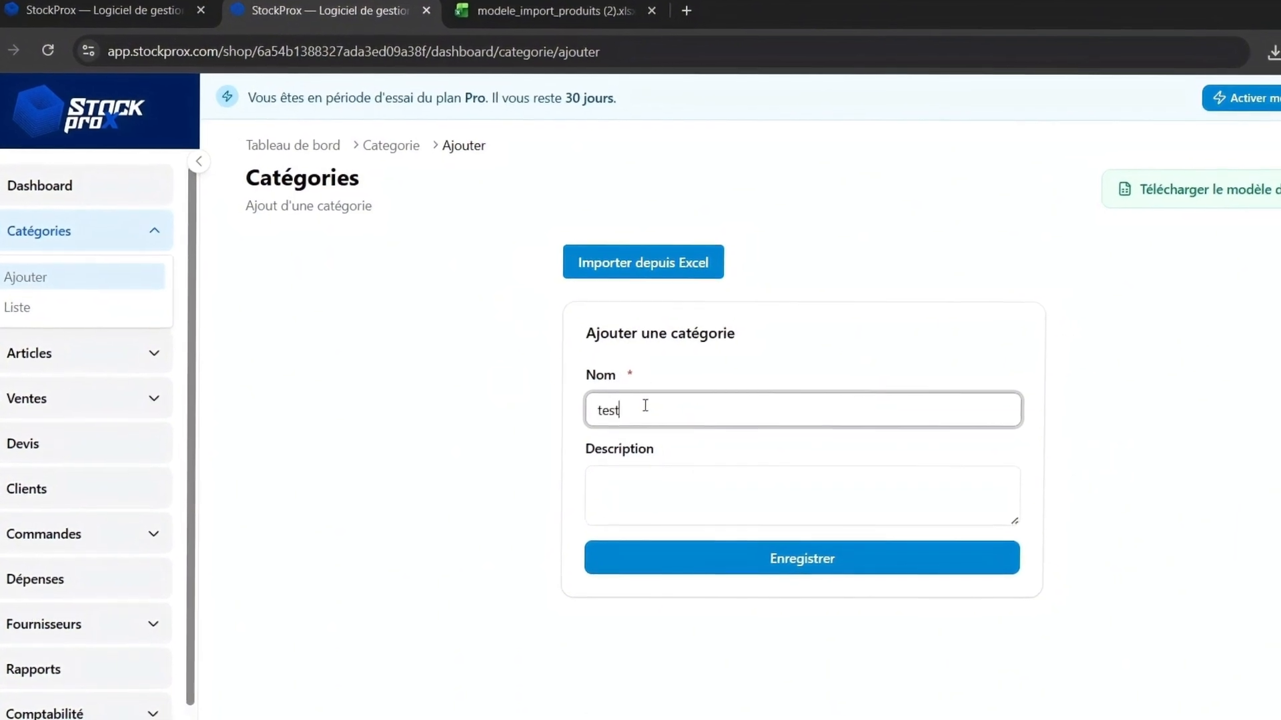
text(atégorie)
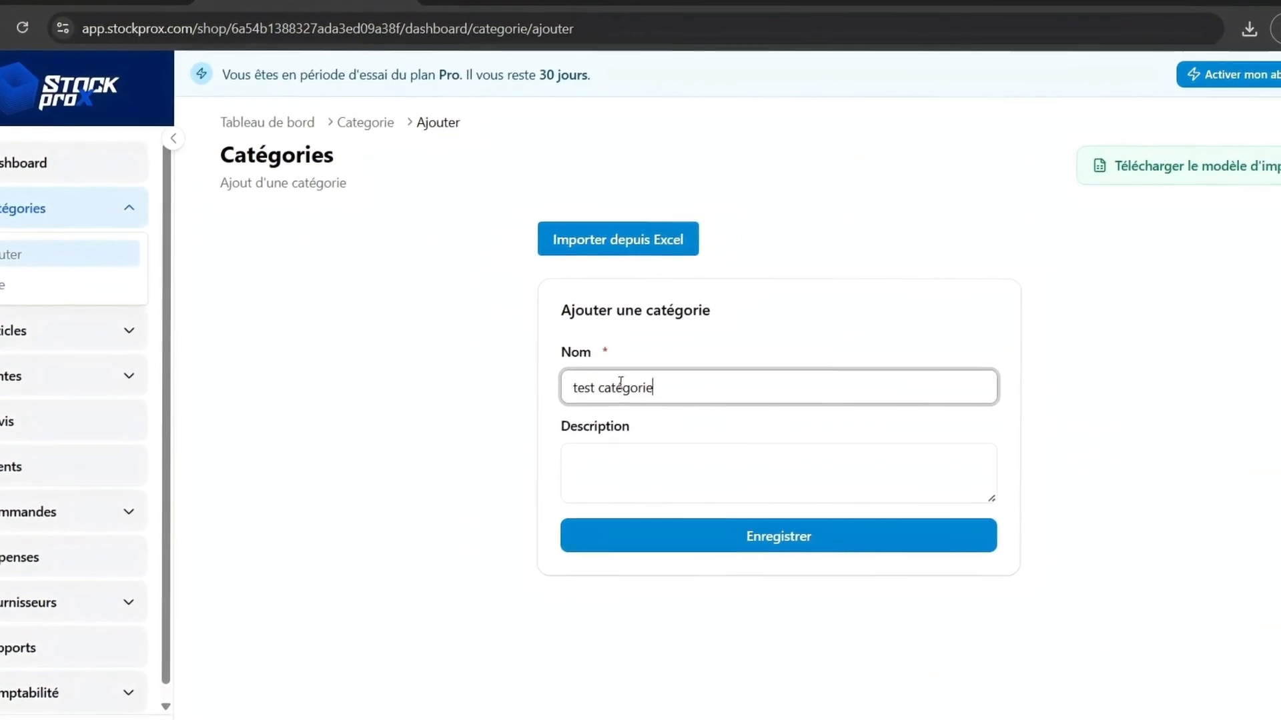
click(678, 538)
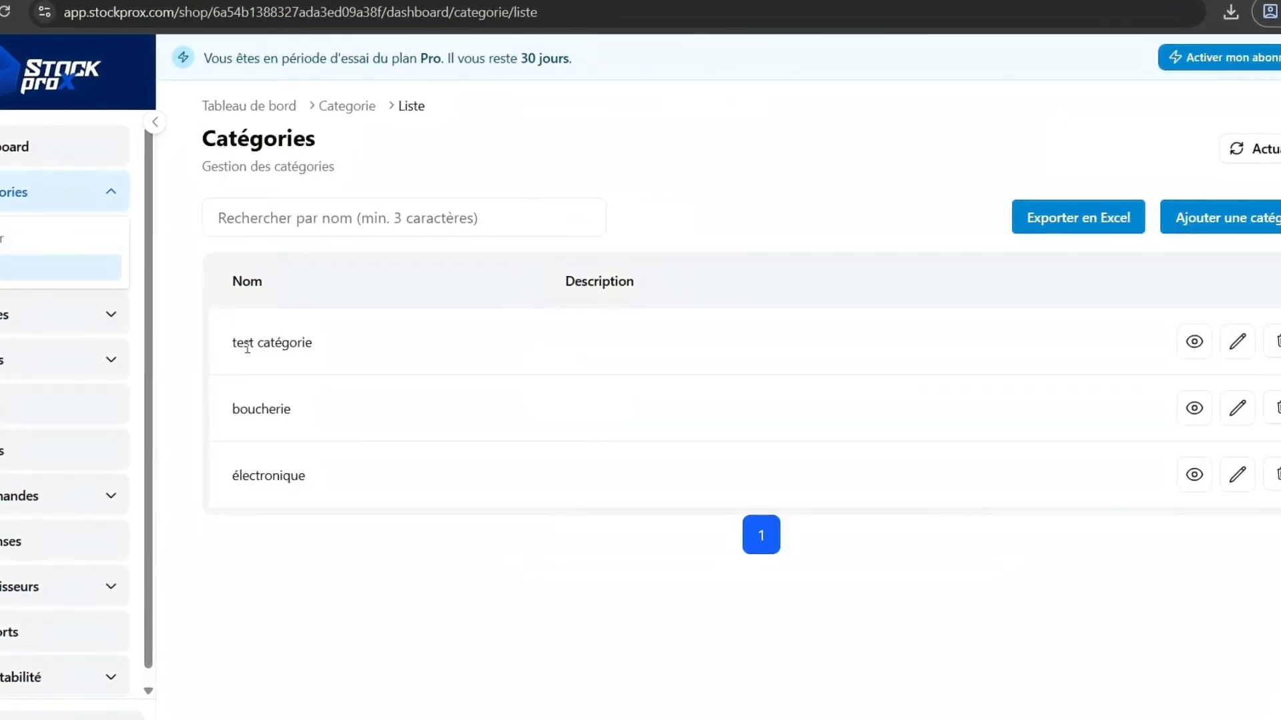
drag(236, 345, 338, 353)
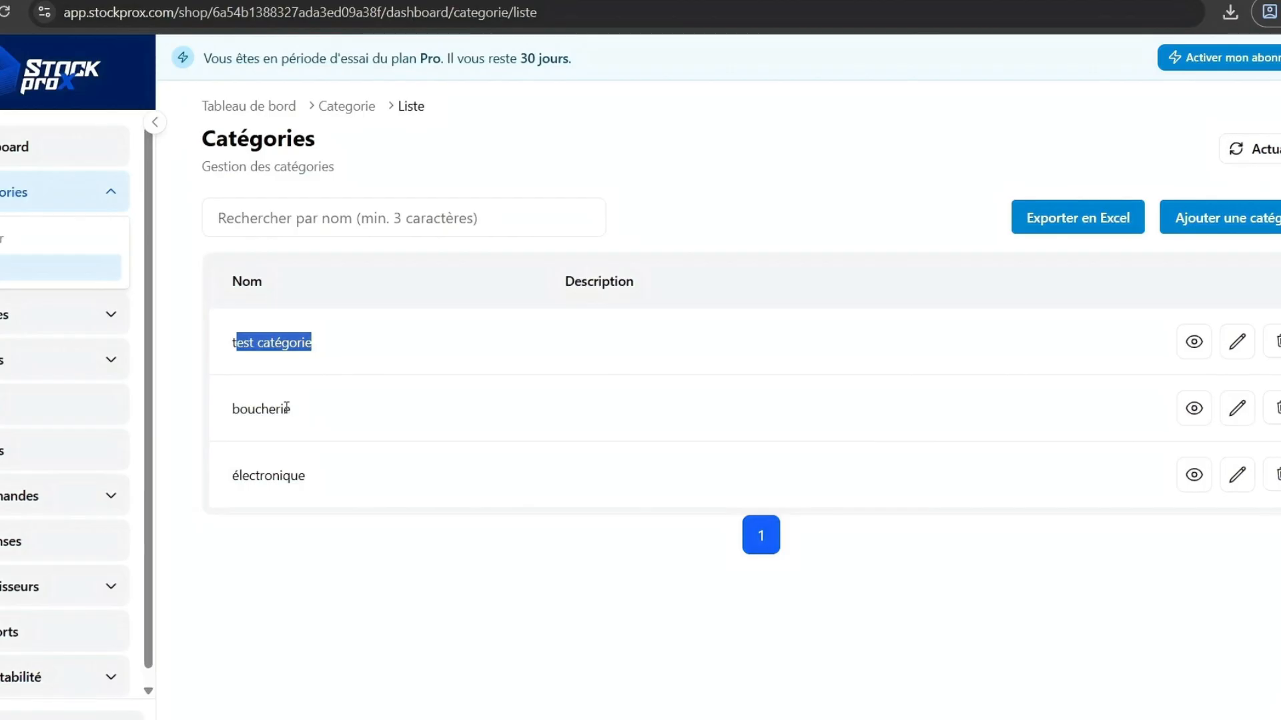
click(421, 554)
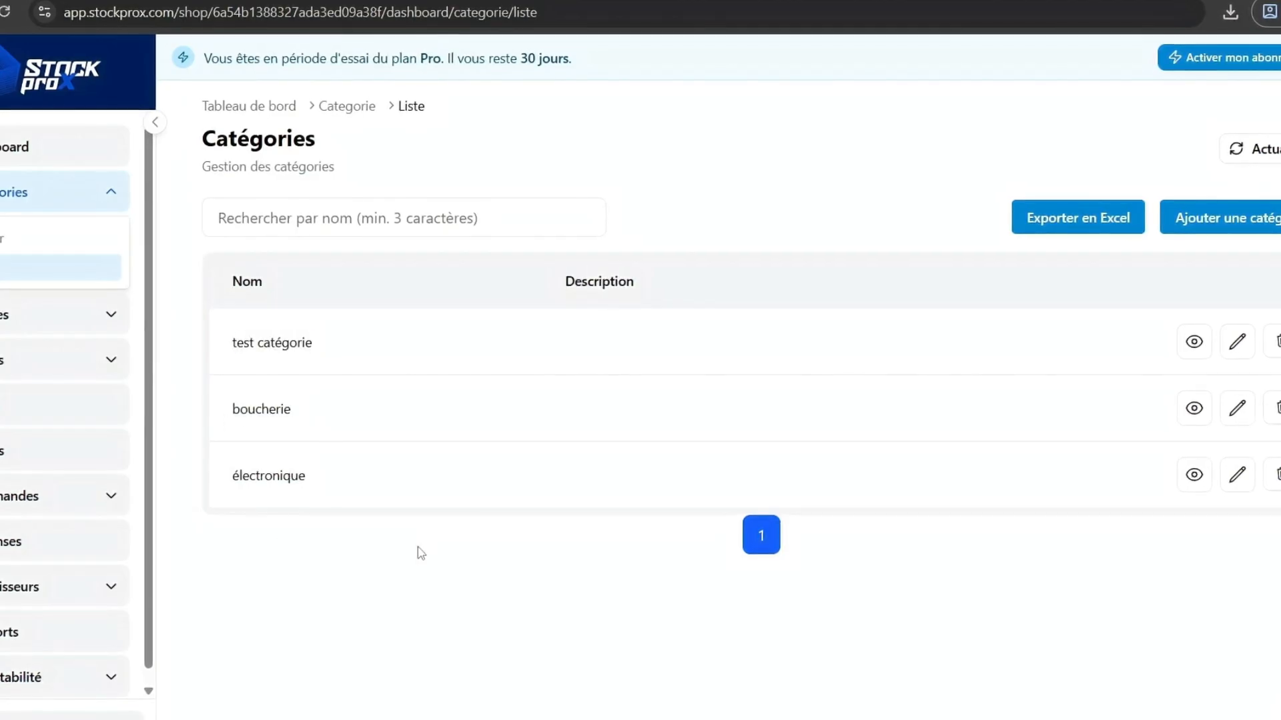
Add a new supplier named test fournisseur with a Senegalese phone number.
click(373, 1)
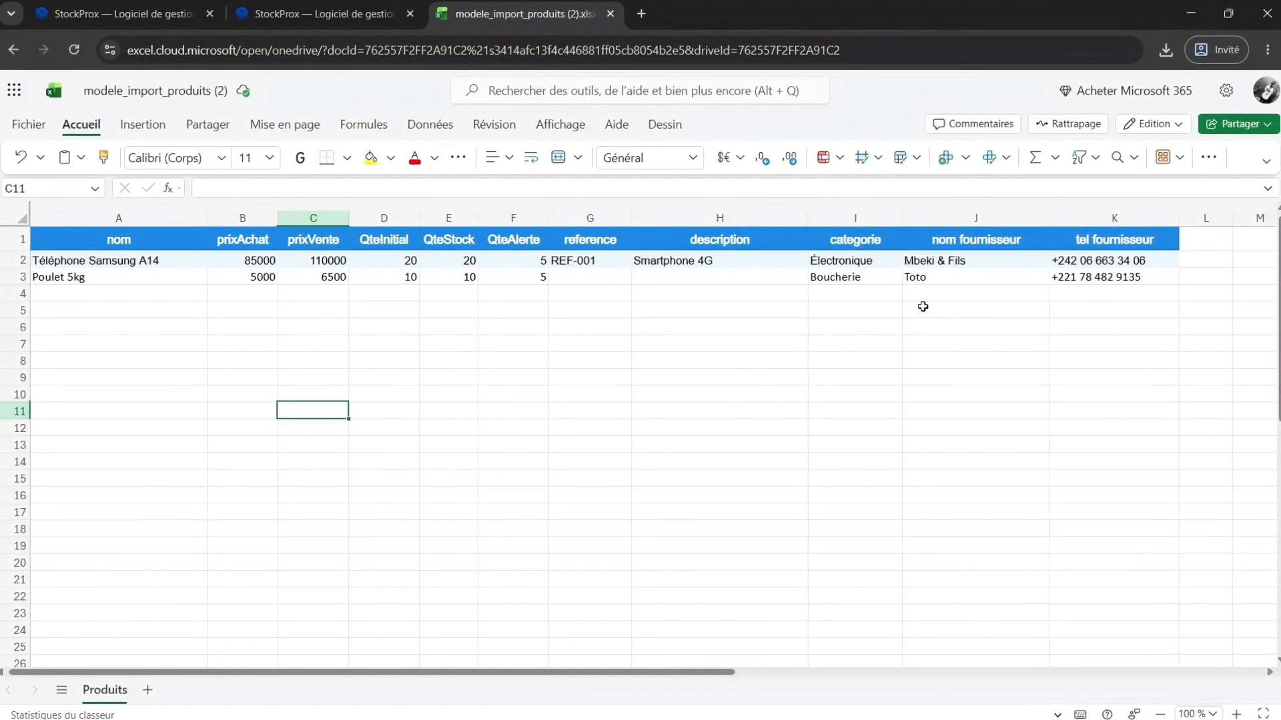
click(327, 14)
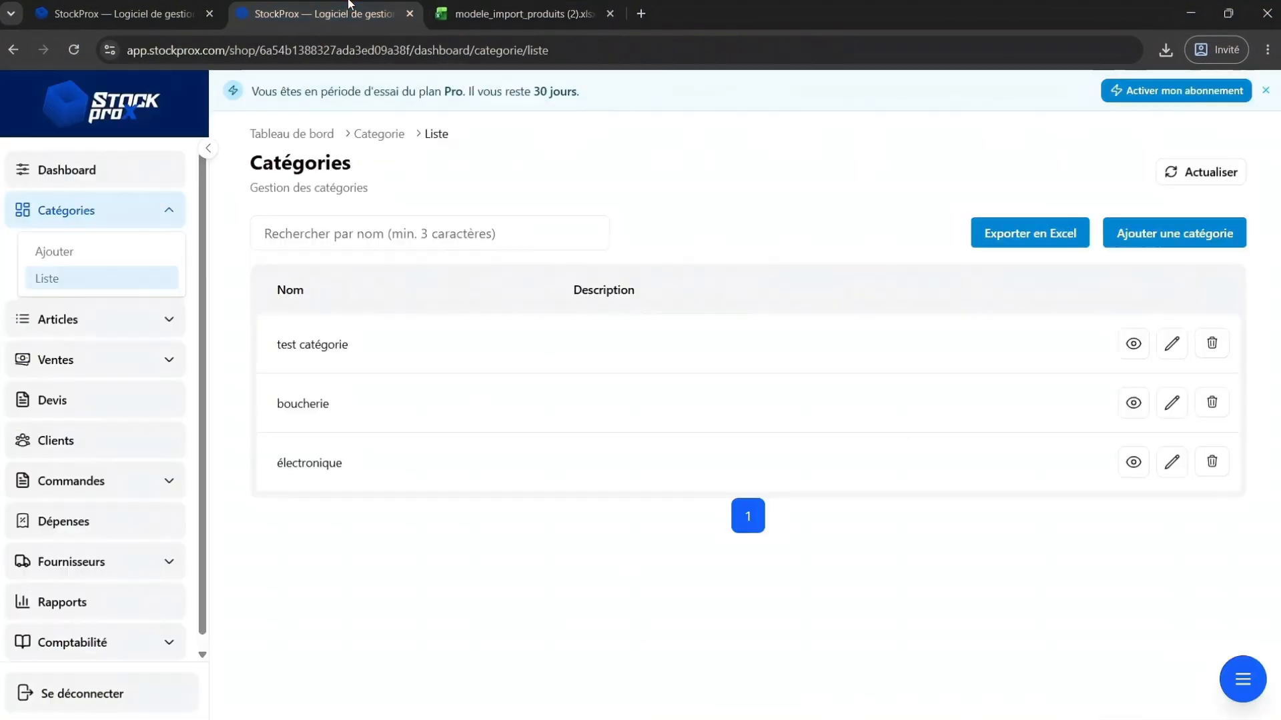
click(140, 560)
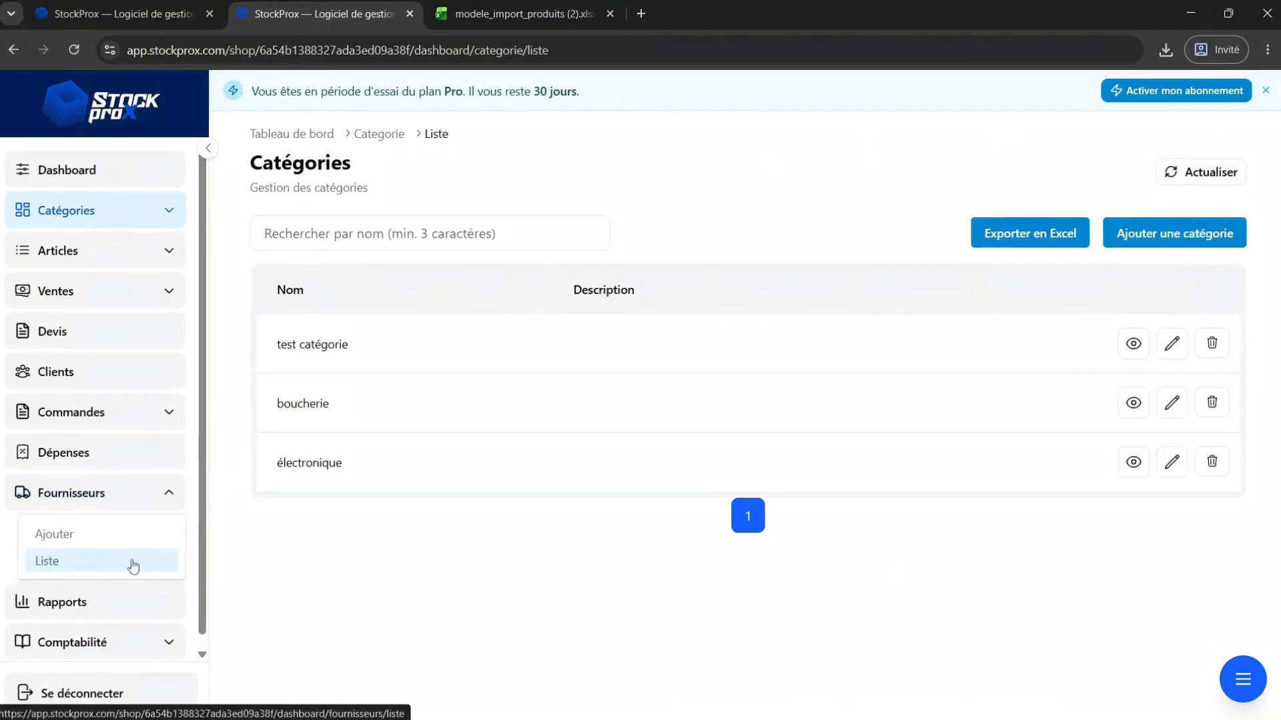
click(54, 534)
click(589, 315)
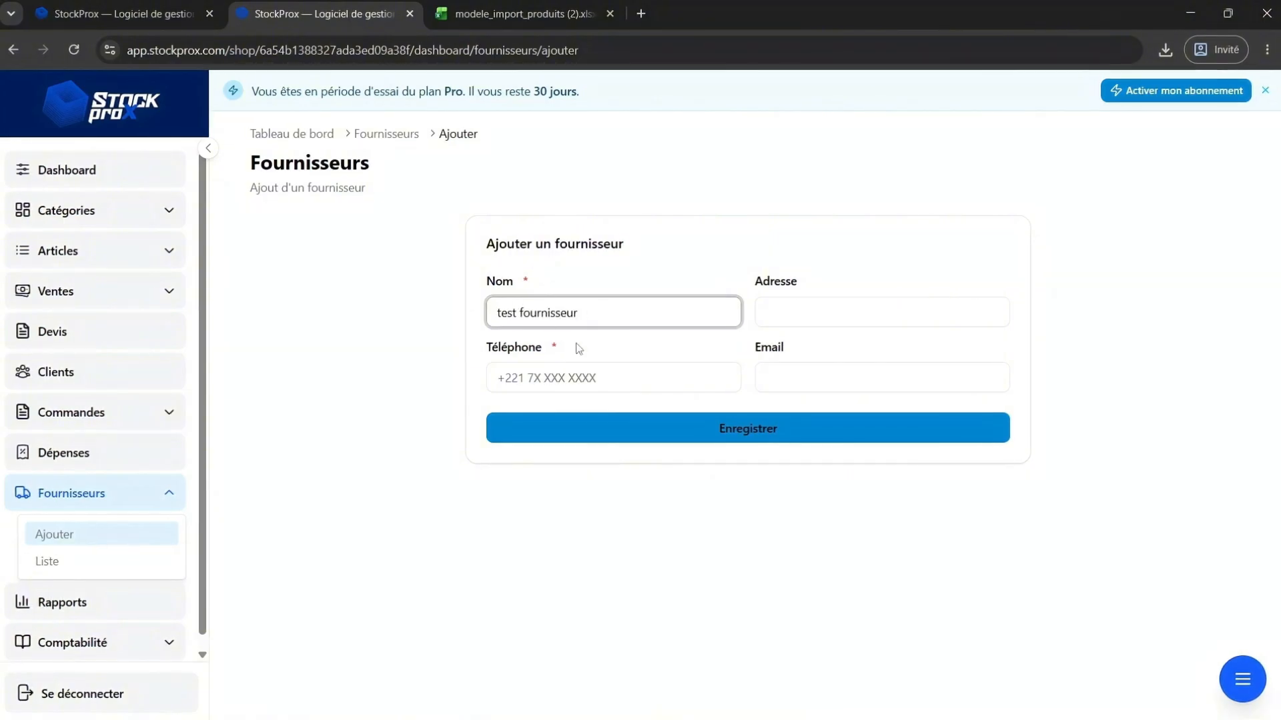
click(535, 381)
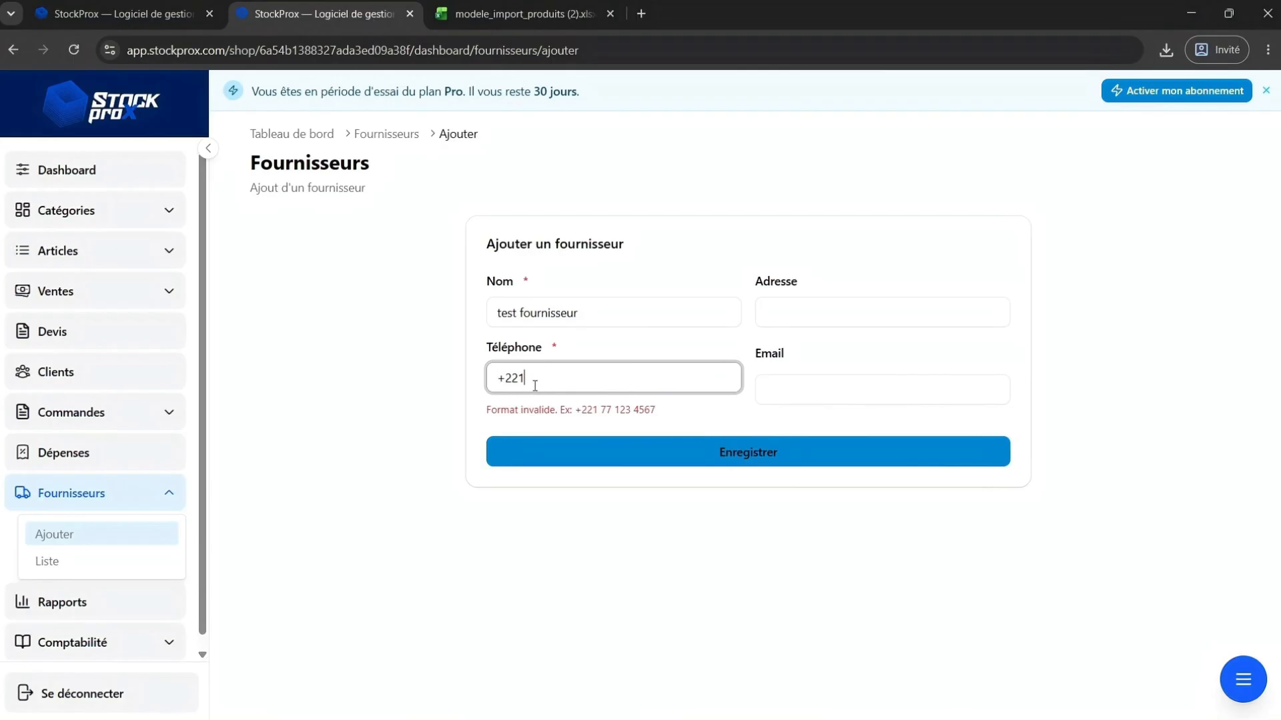
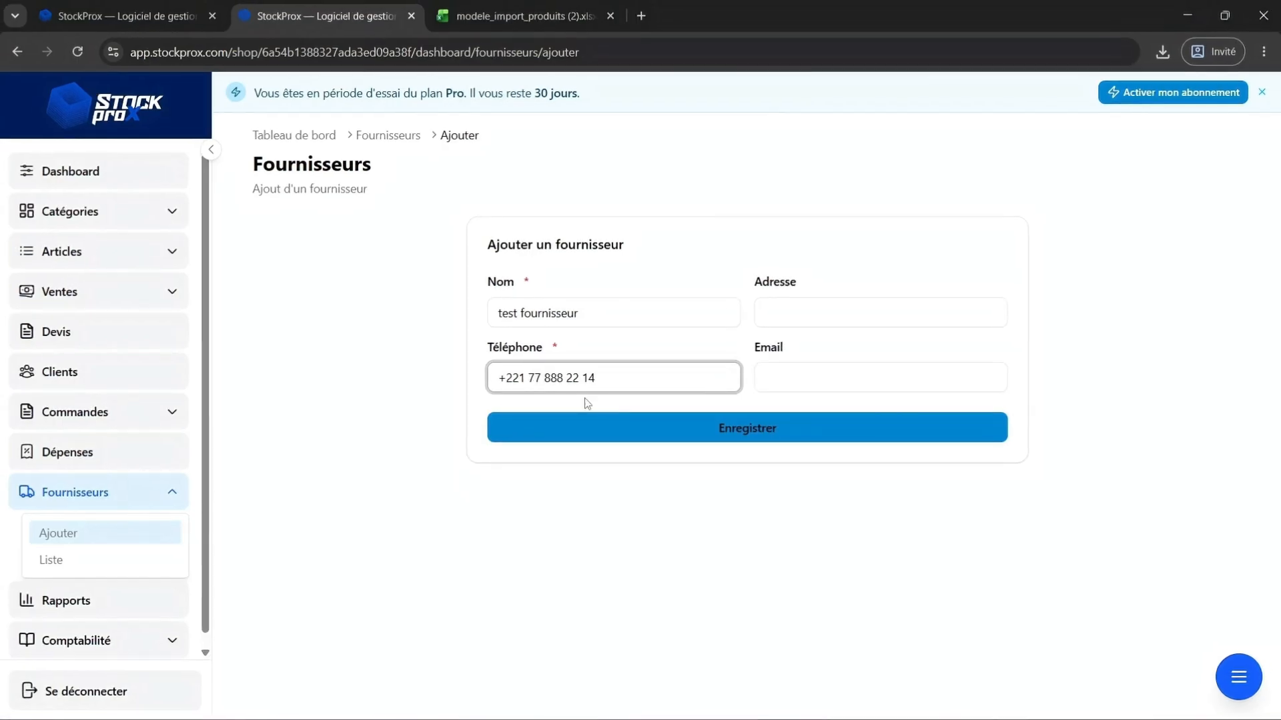
click(636, 427)
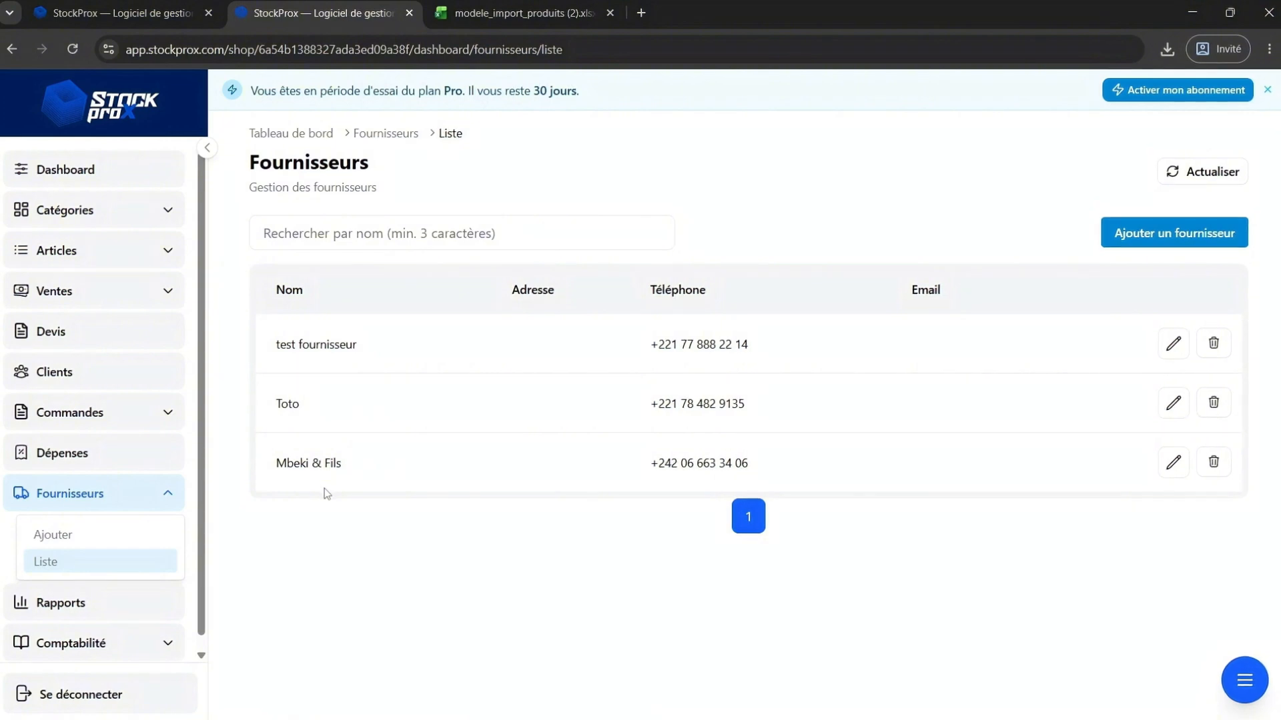
Search the article stock for poulet.
click(508, 14)
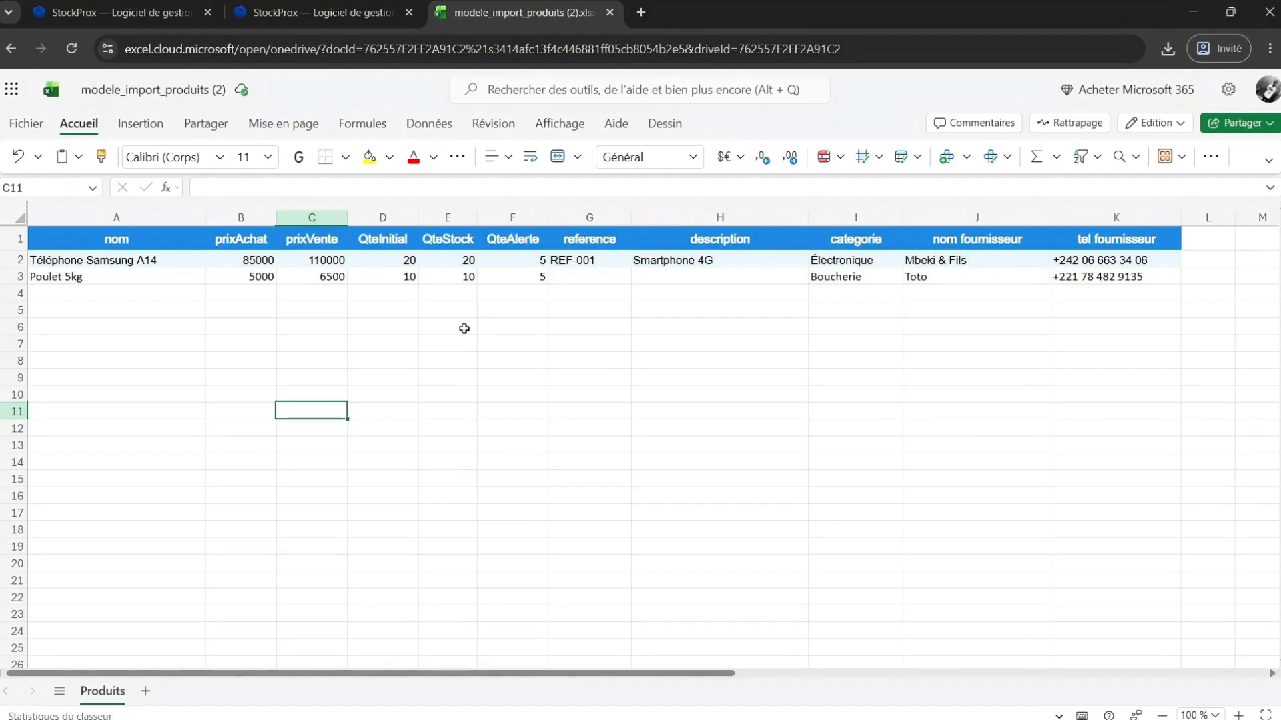
click(315, 12)
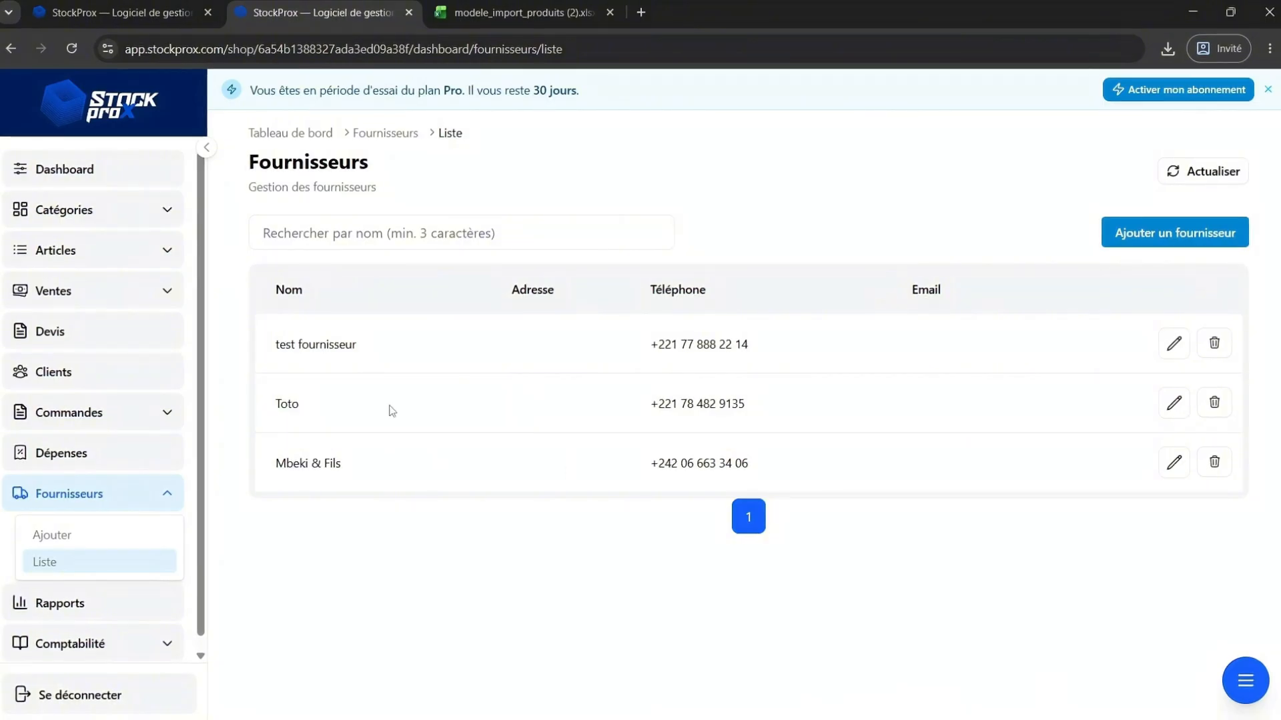
click(167, 250)
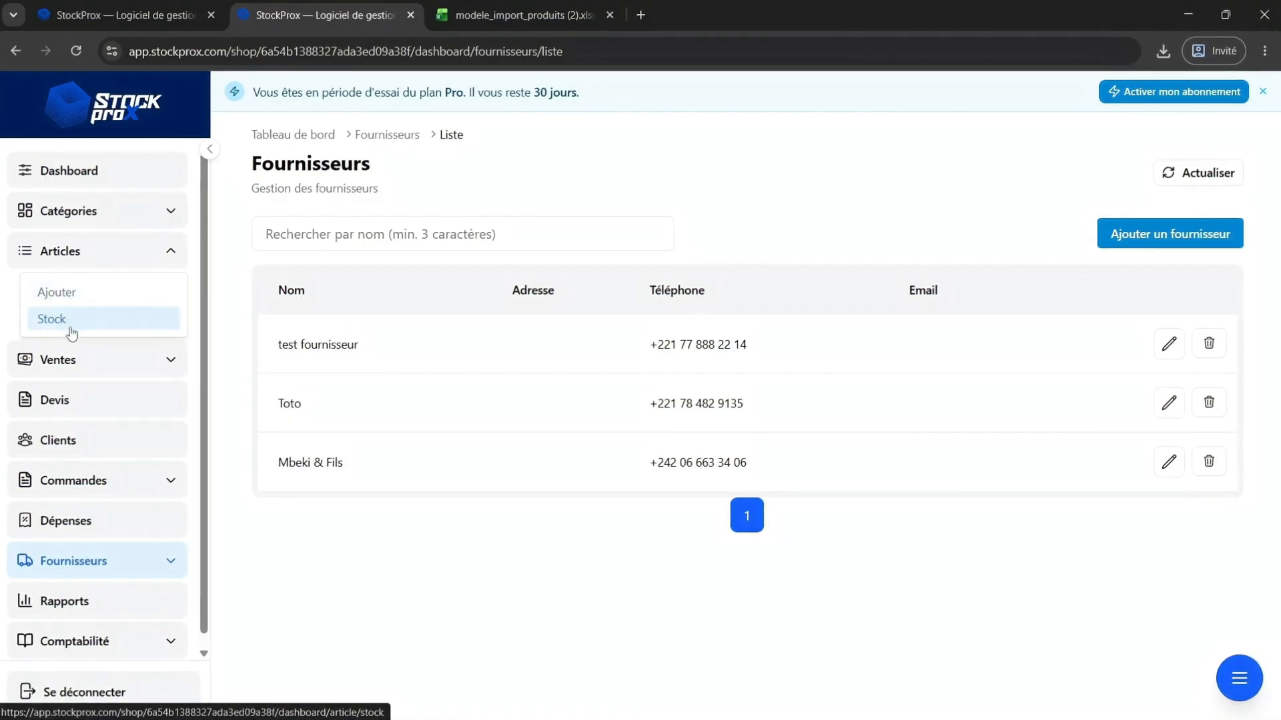
click(71, 333)
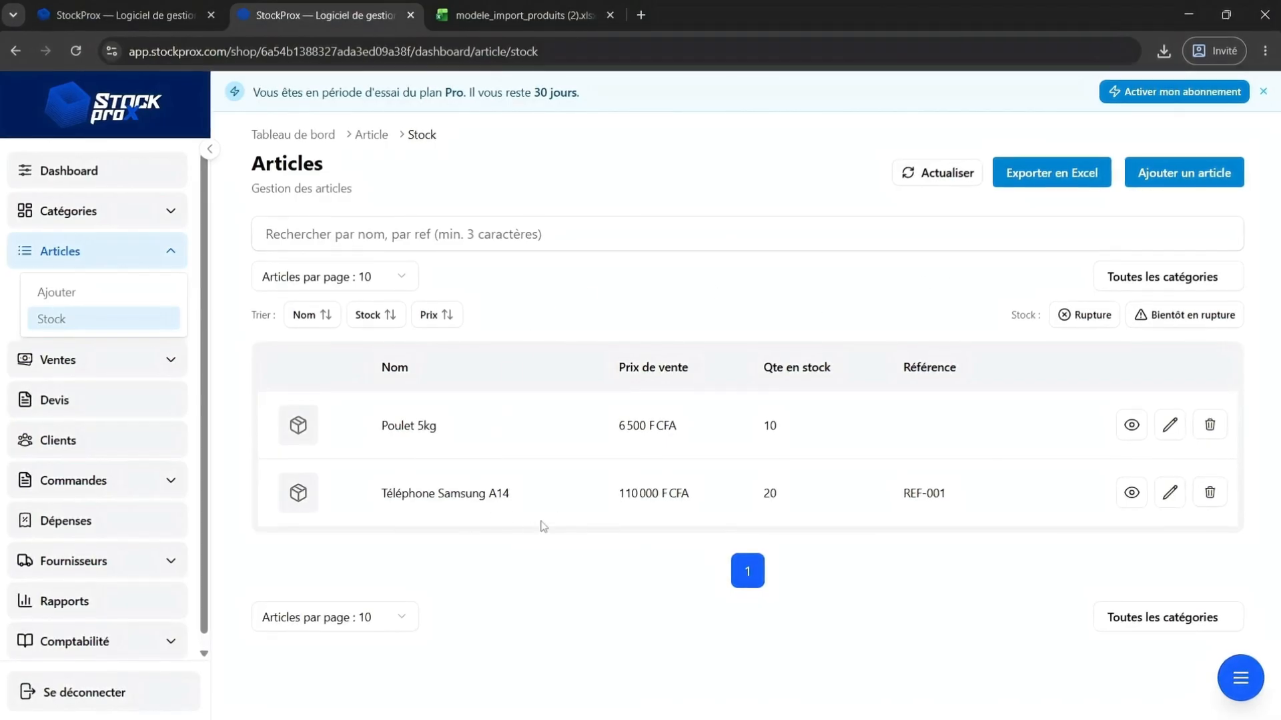
click(362, 239)
text(po)
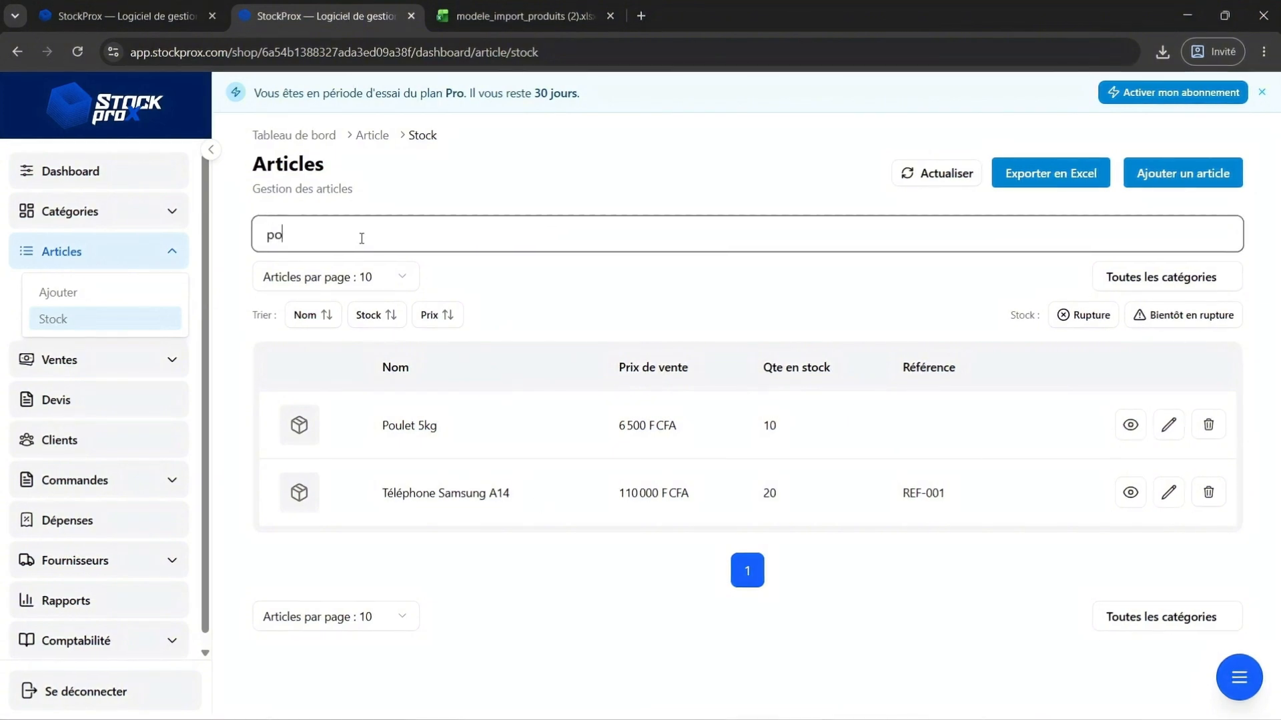
text(ulet)
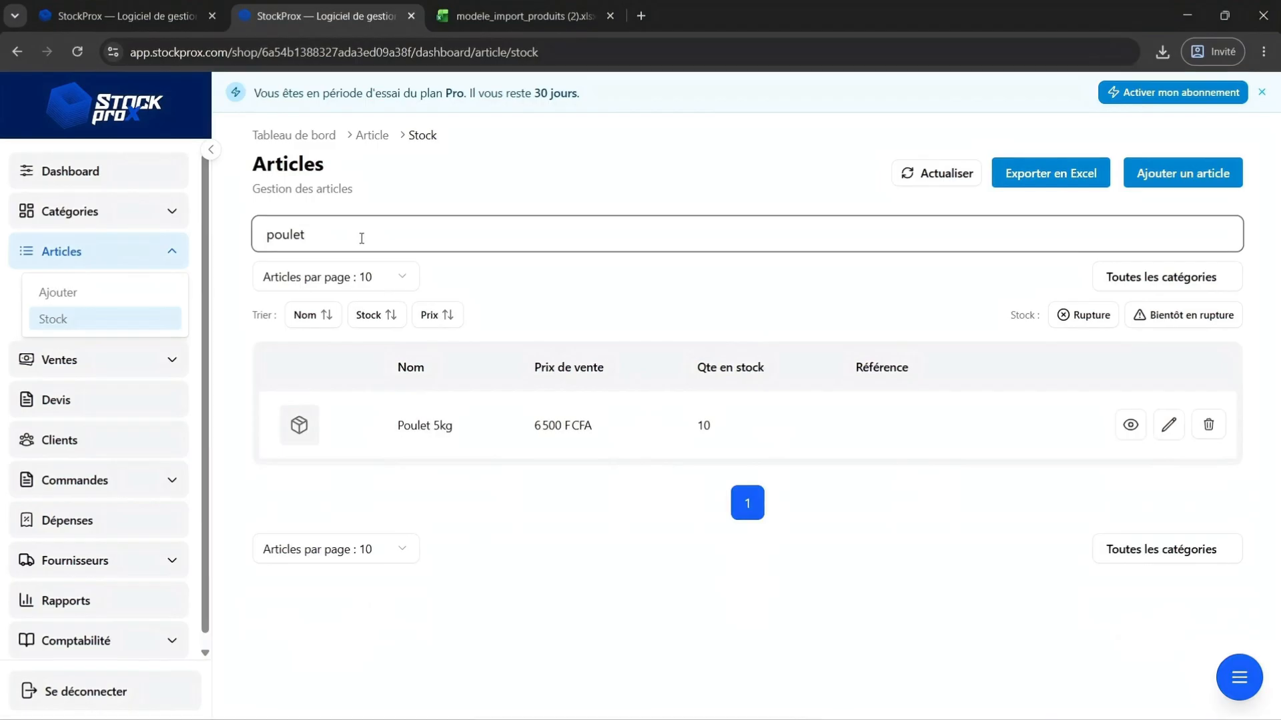
Search the article stock by reference 001, then clear the search field.
key(BackSpace)
key(BackSpace)
key(BackSpace)
key(BackSpace)
key(BackSpace)
key(BackSpace)
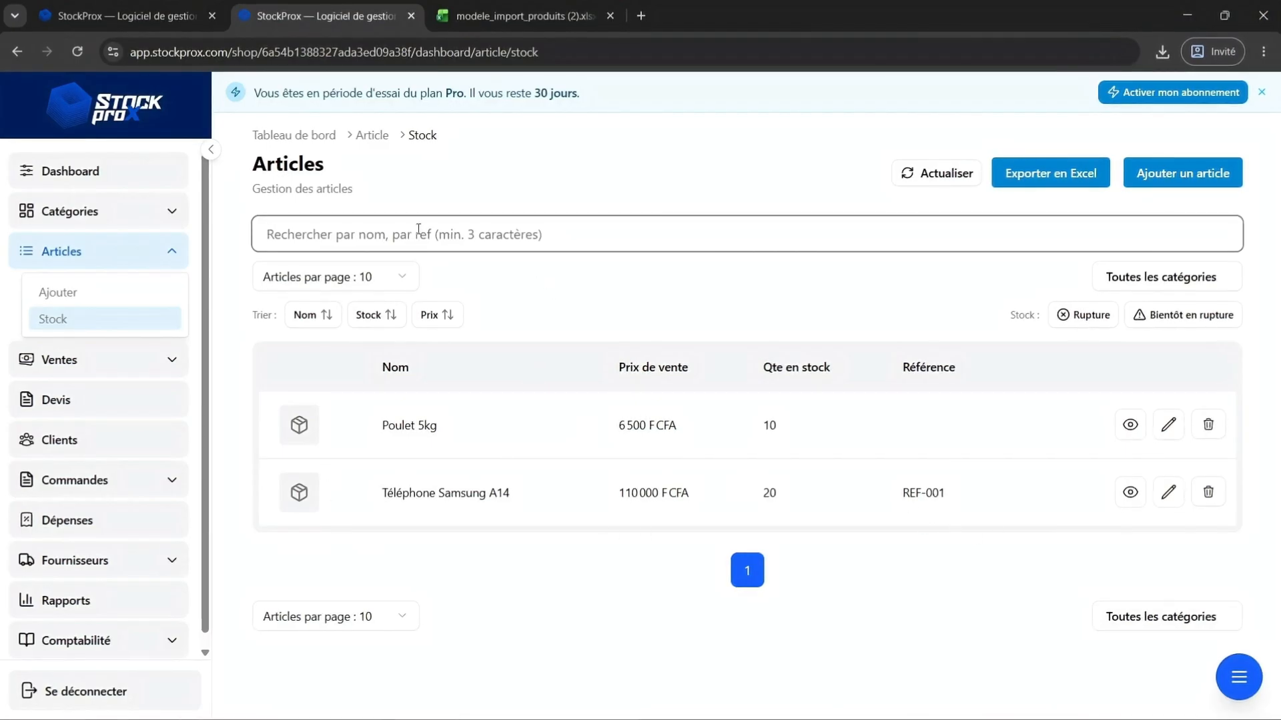
text(001)
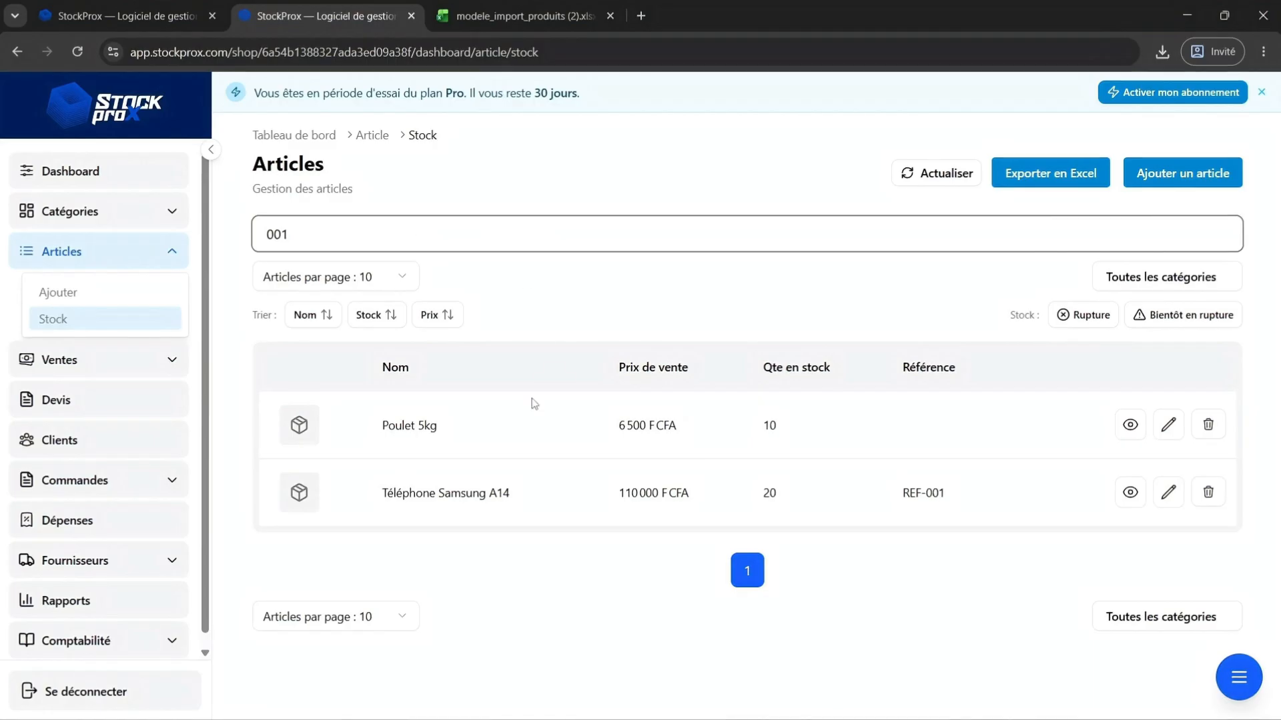
key(BackSpace)
key(BackSpace)
key(BackSpace)
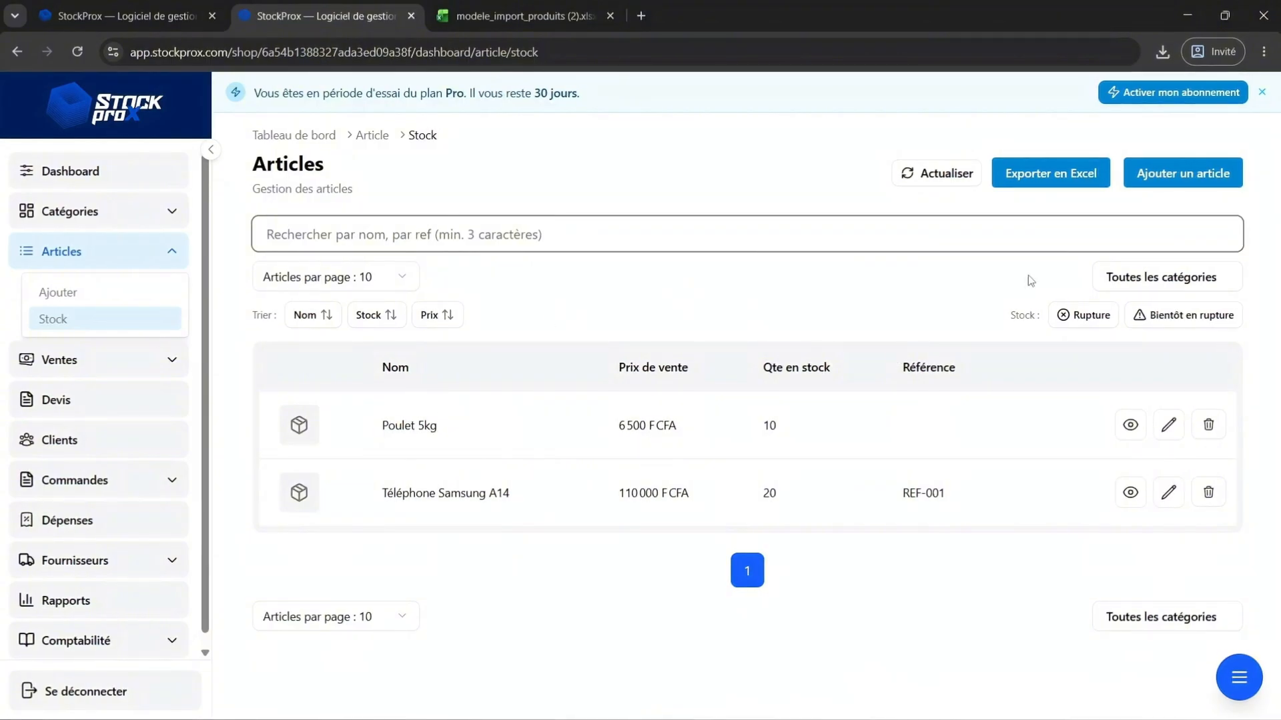
Filter the article list by test catégorie, boucherie and électronique in turn, then clear the category filter.
click(1134, 279)
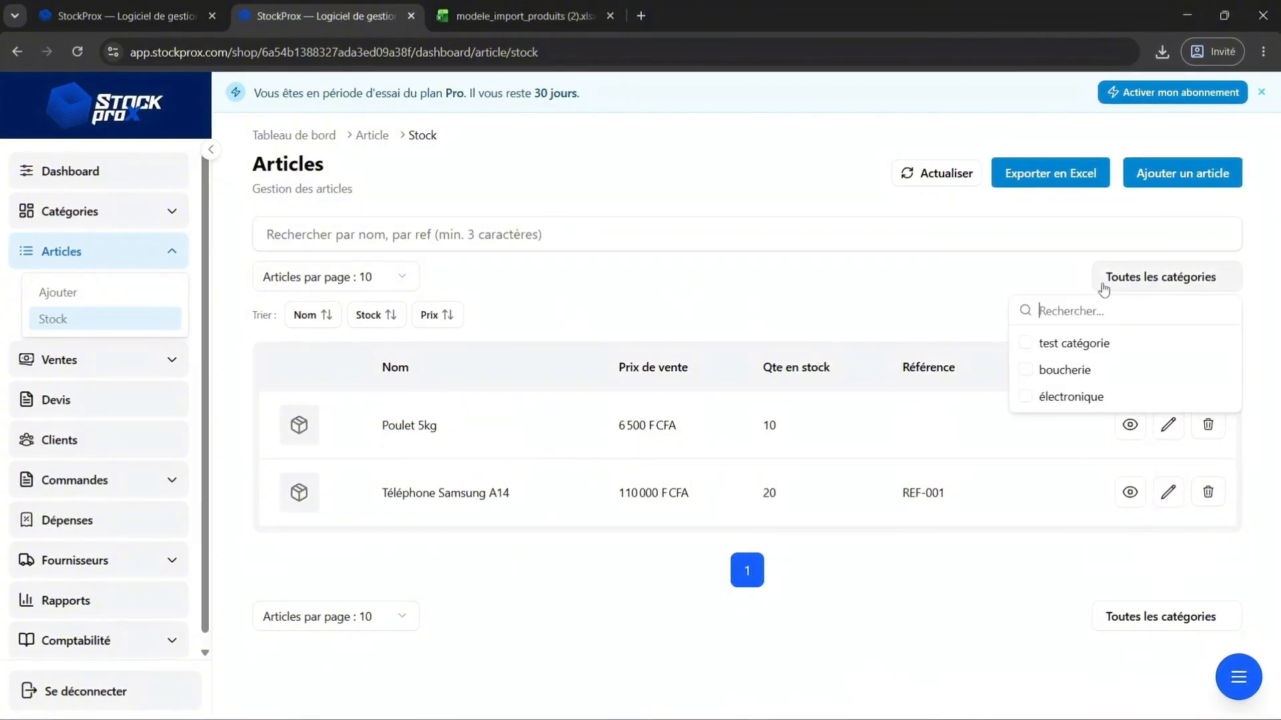
click(1030, 347)
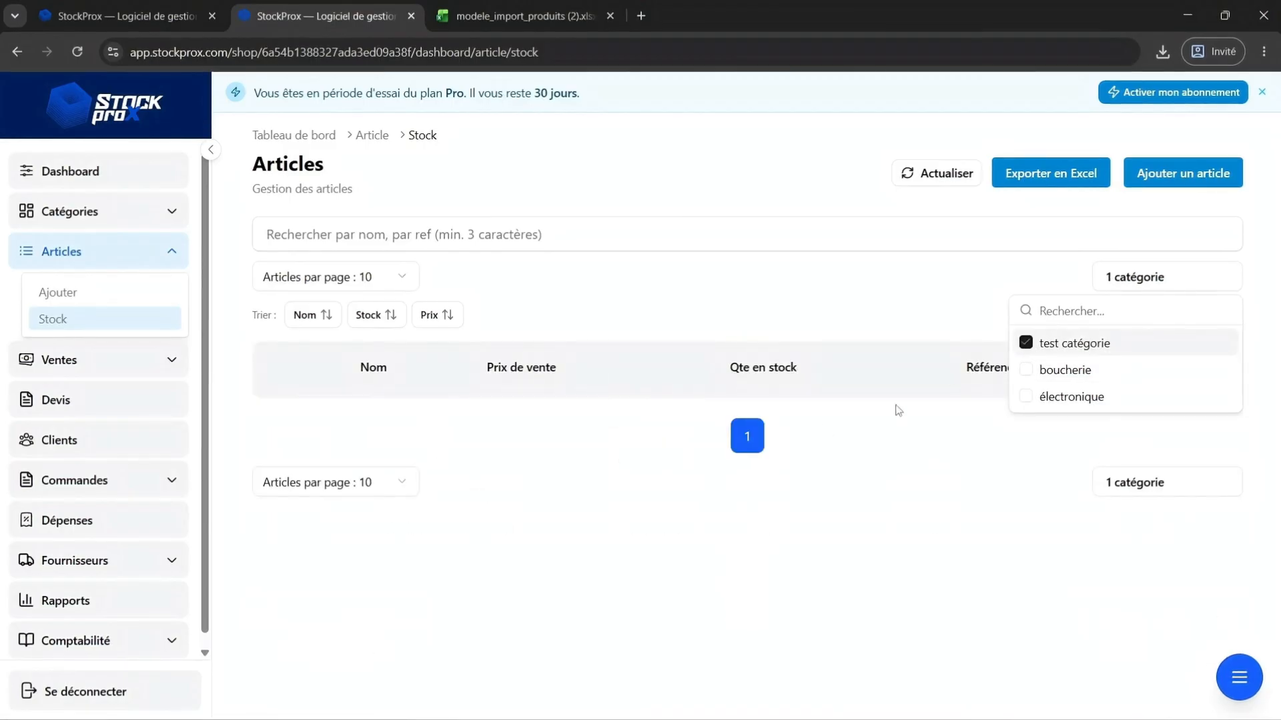
click(1028, 374)
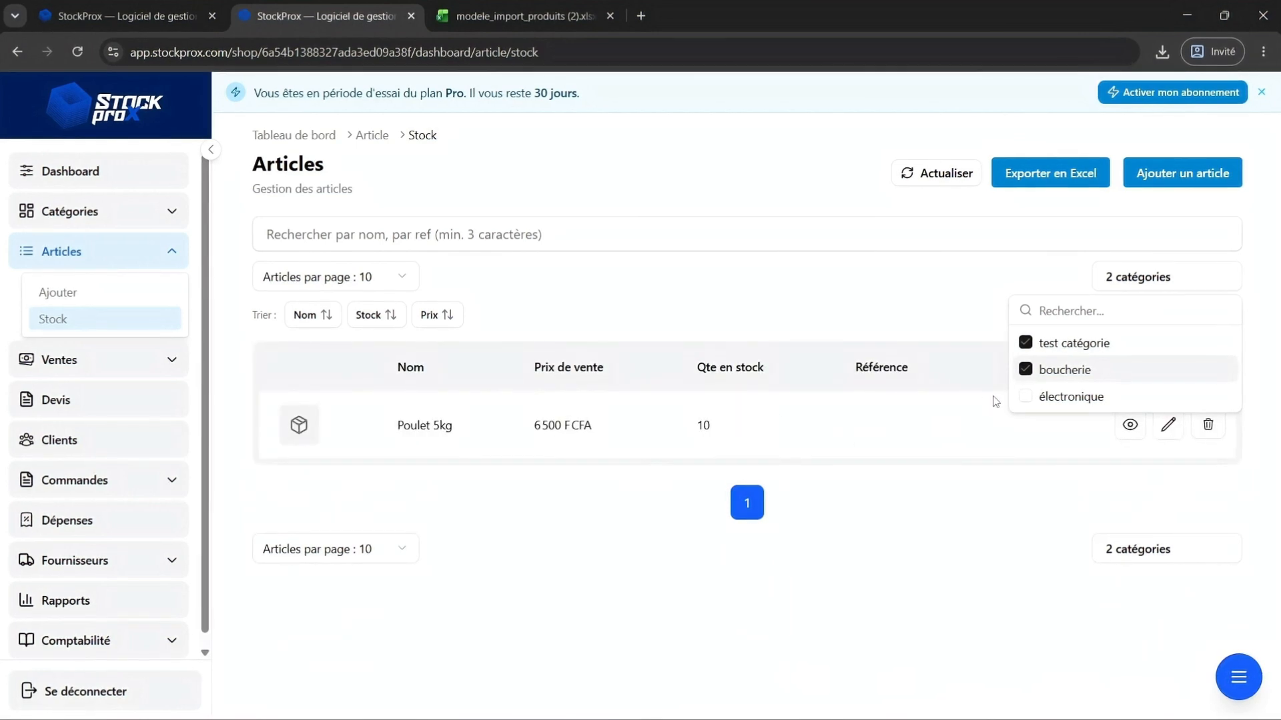
click(1039, 399)
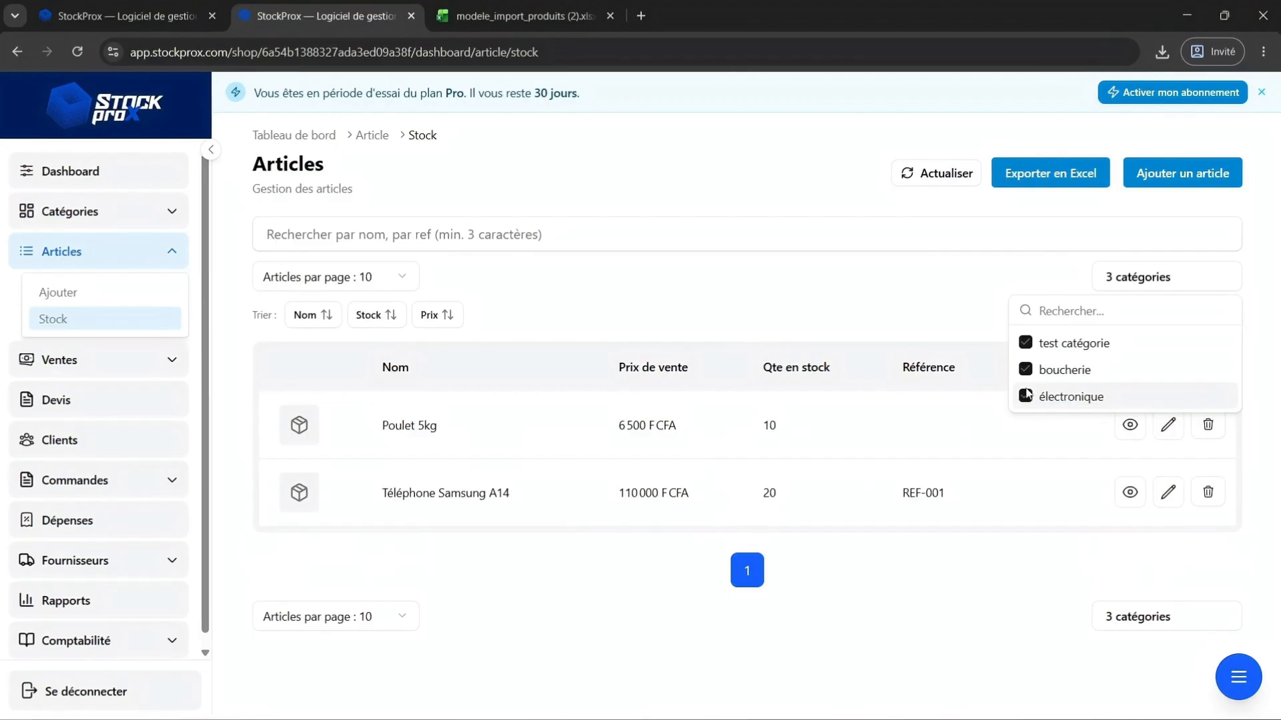
click(1028, 372)
click(1025, 344)
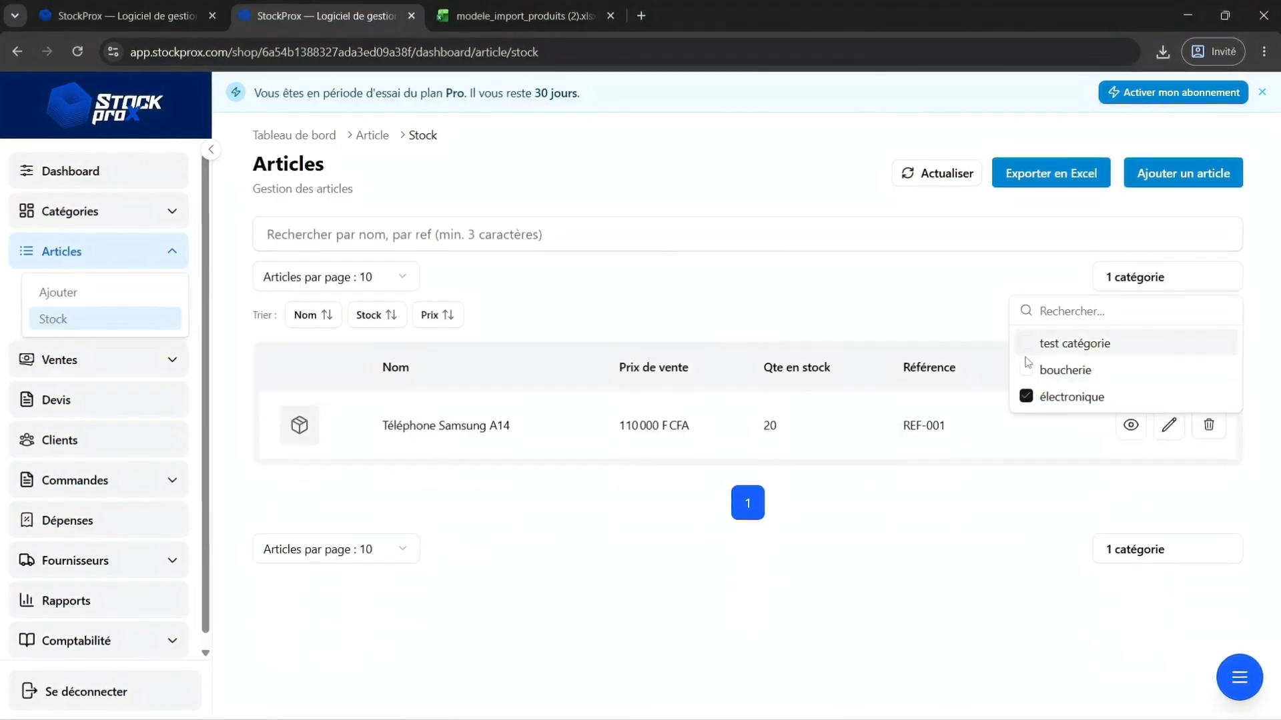
click(1027, 400)
click(954, 298)
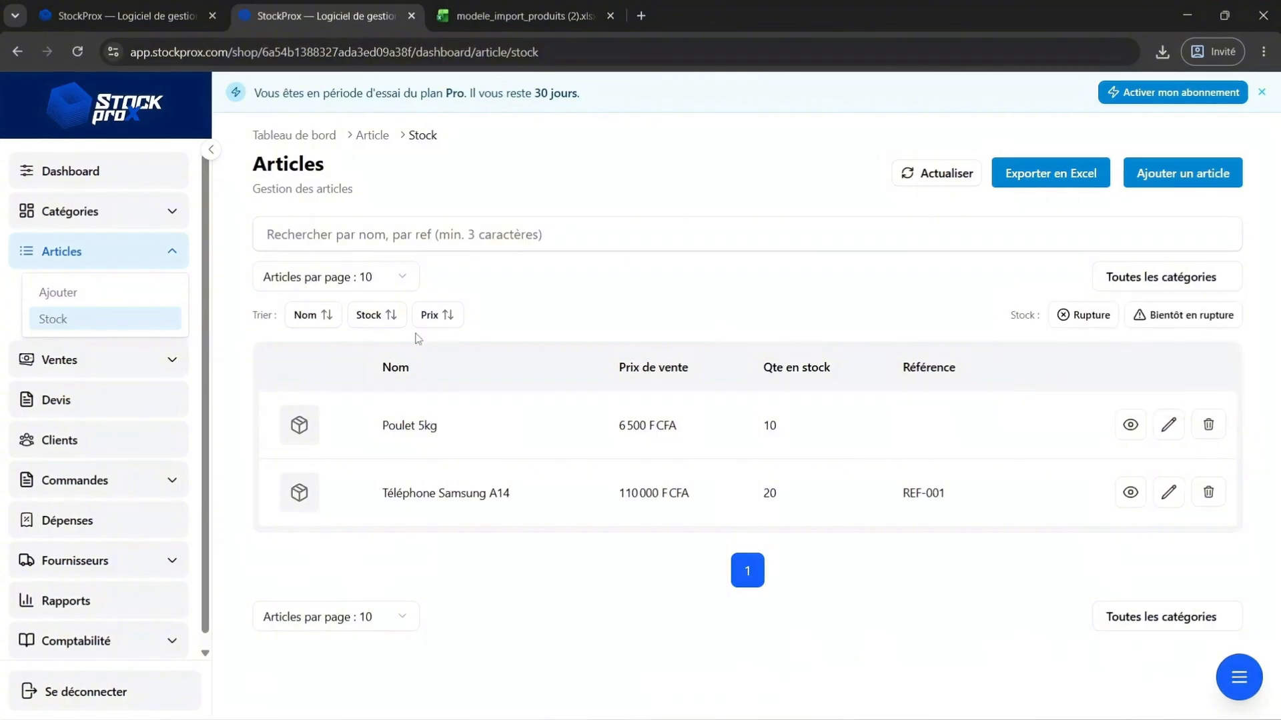
Switch the list to 5 articles per page, then back to 10 per page.
click(342, 278)
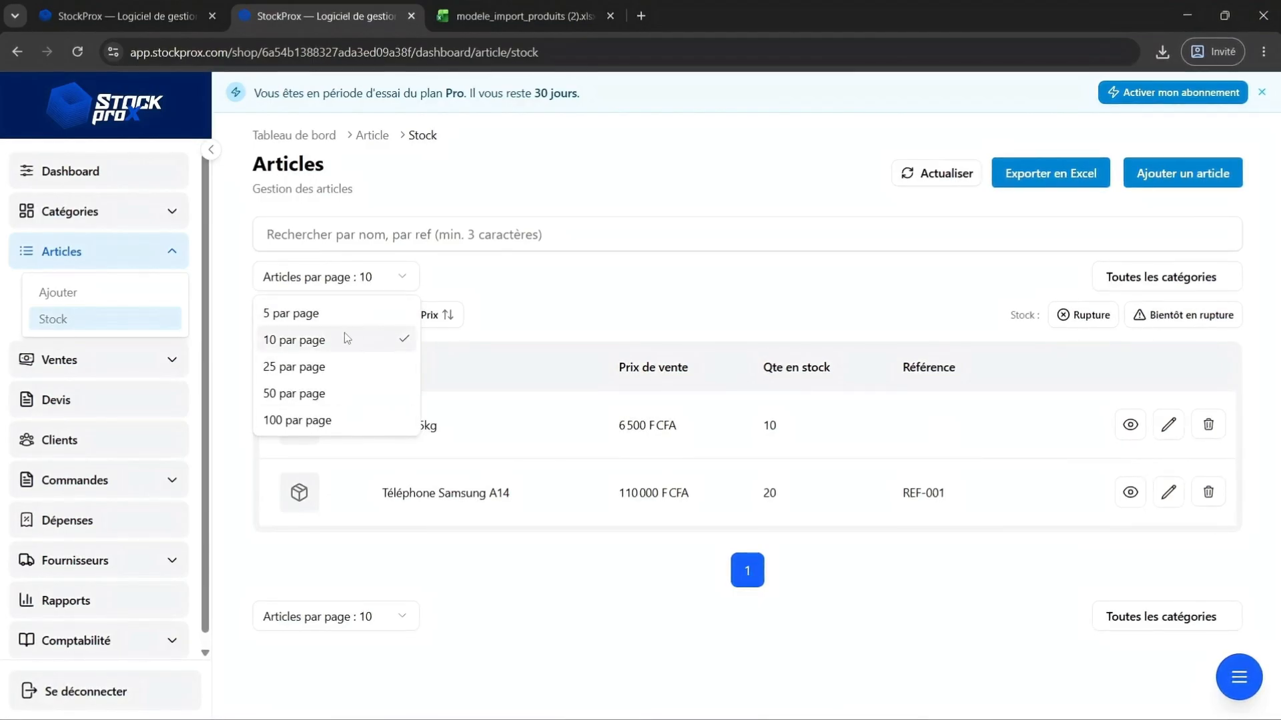
click(327, 320)
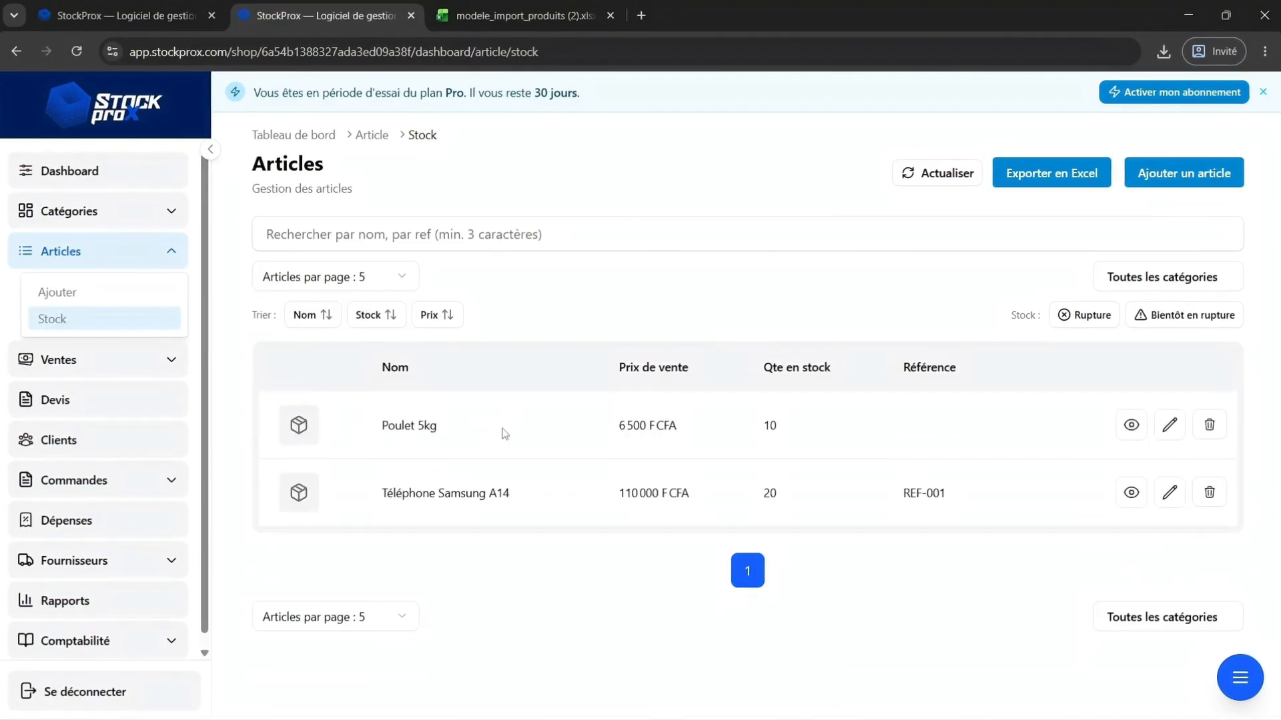
click(400, 277)
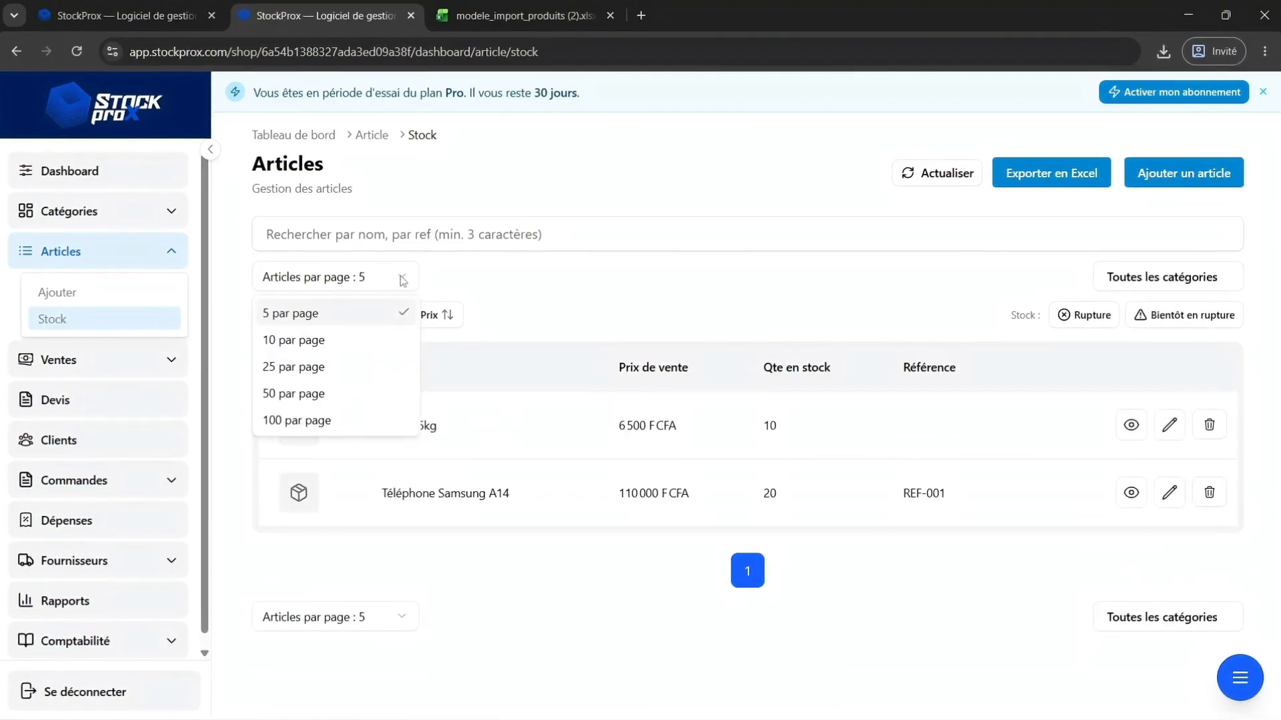
click(303, 341)
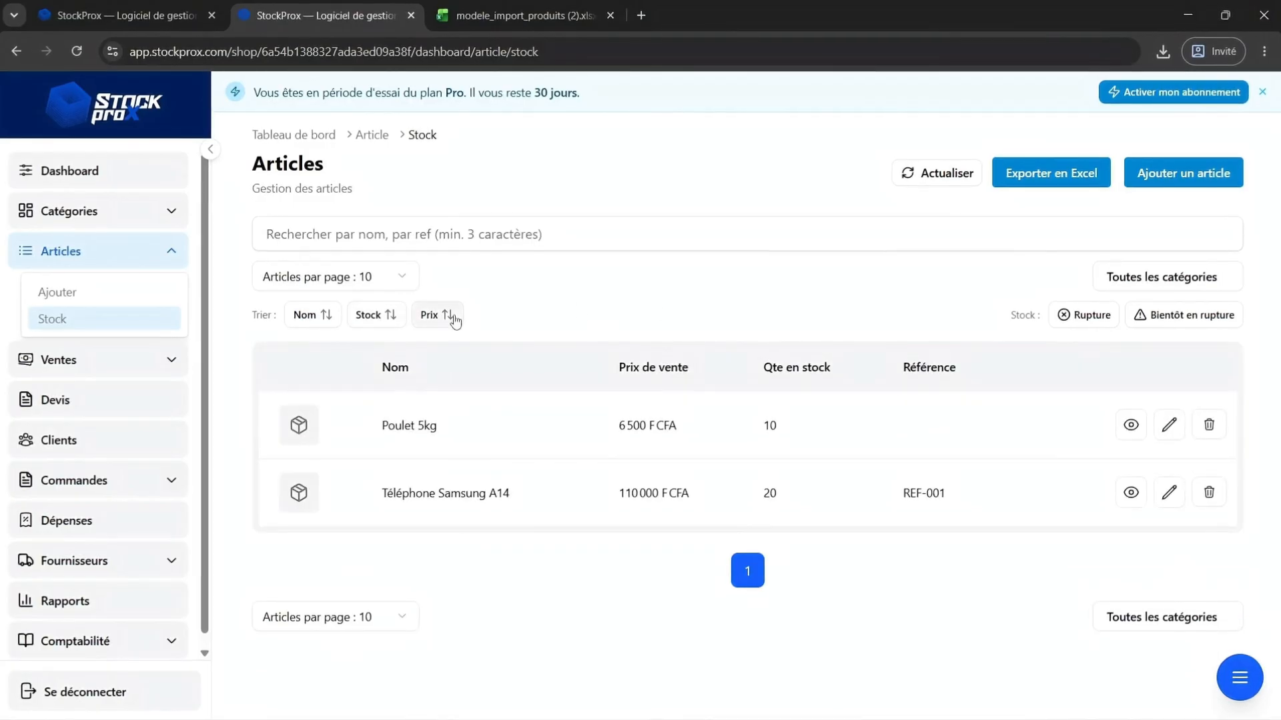
Toggle the Rupture and Bientôt en rupture stock filters on and off.
click(1082, 319)
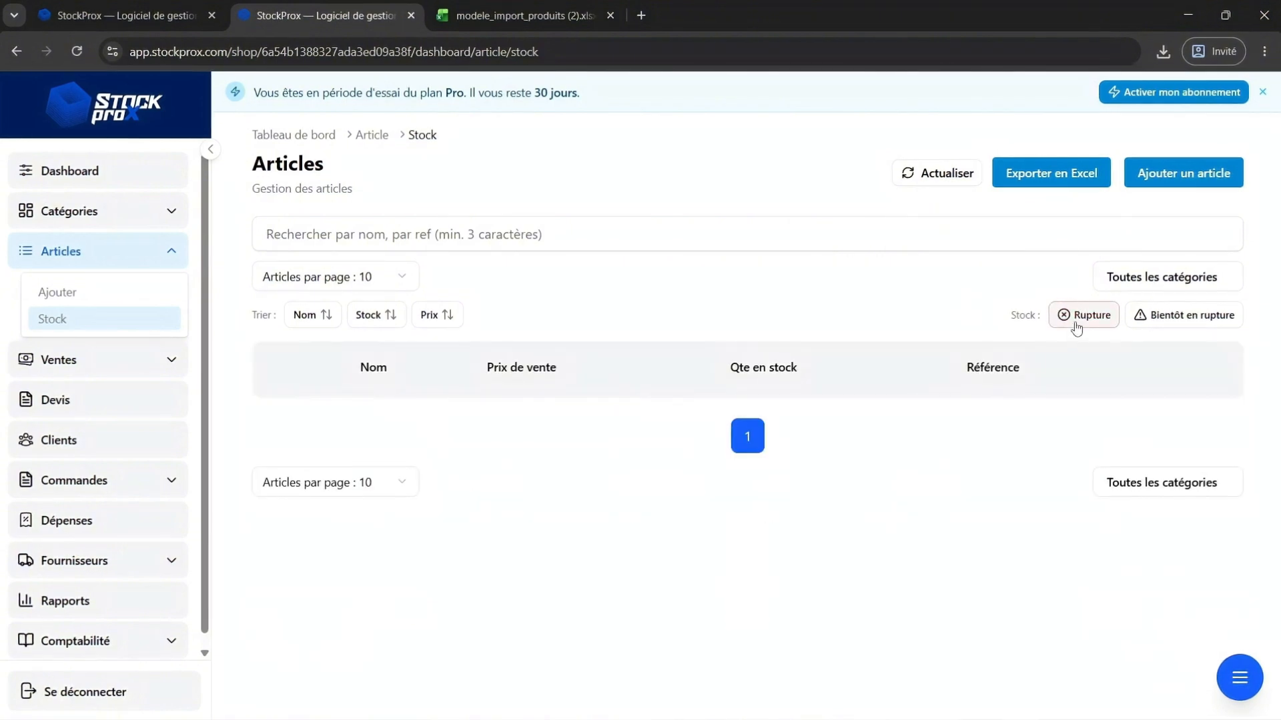
click(1076, 324)
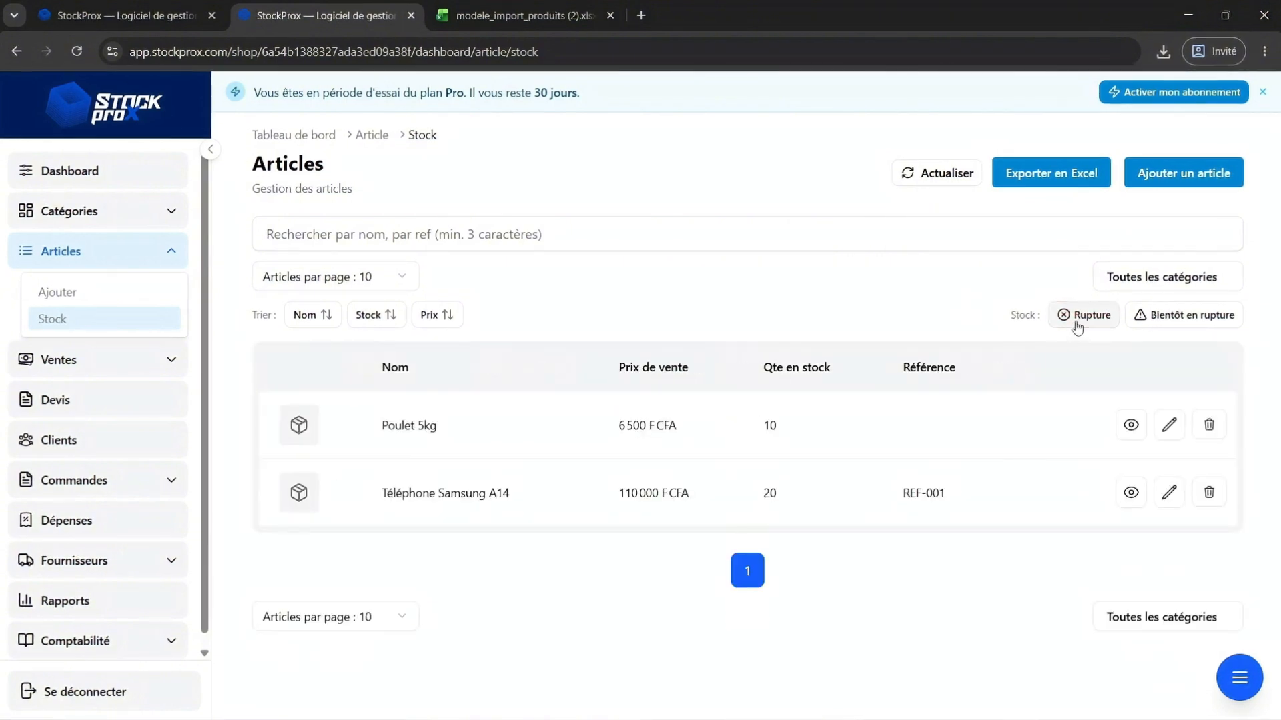
click(1157, 319)
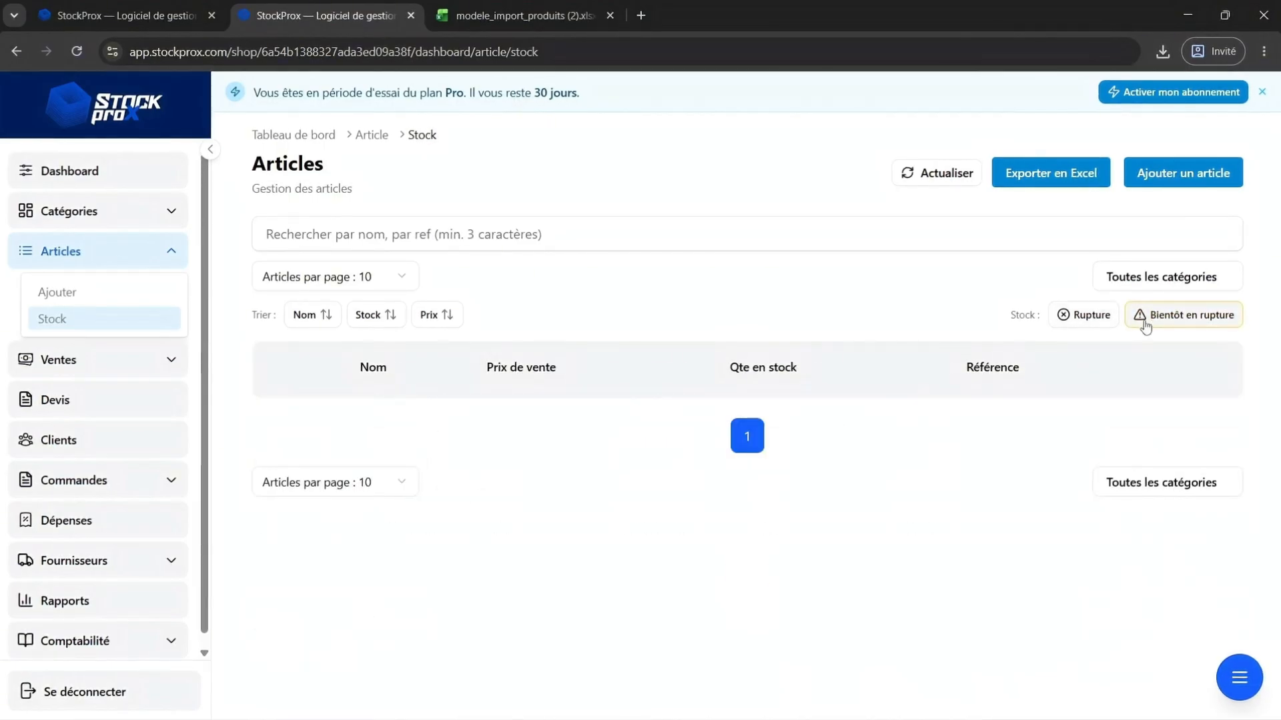
click(1145, 325)
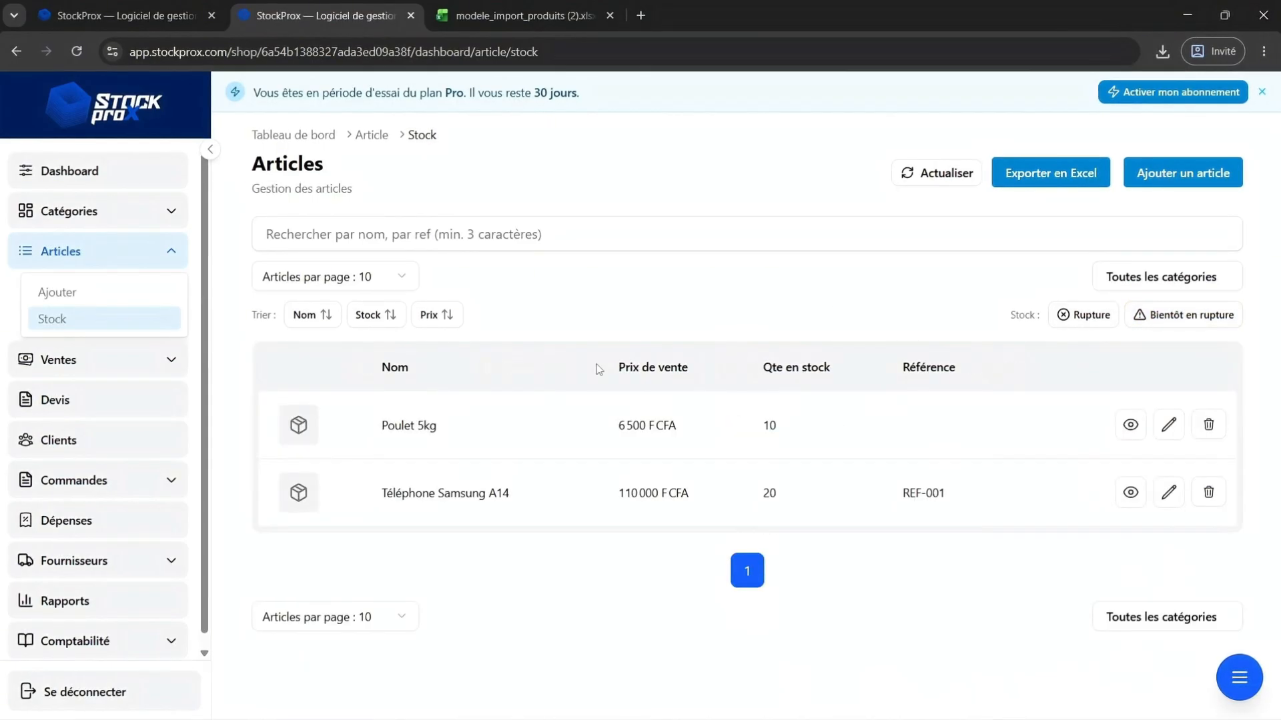
Sort the article list by name, by stock quantity and by price.
click(314, 321)
click(315, 322)
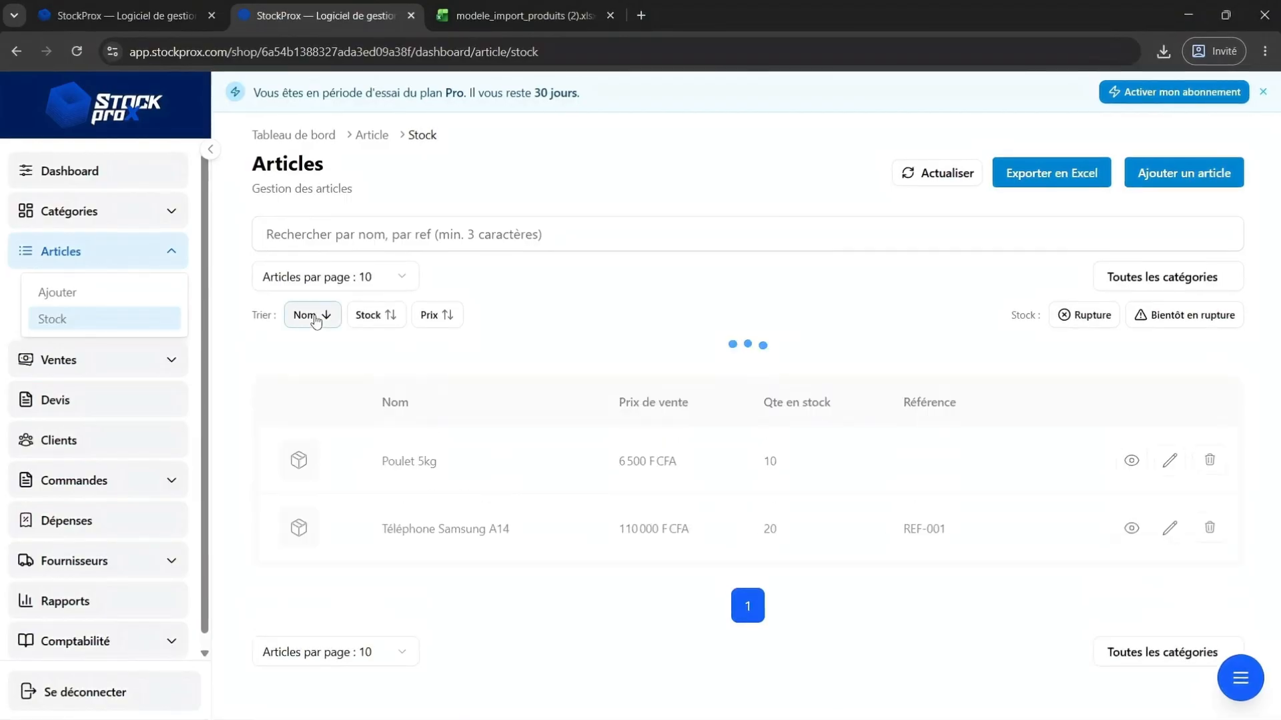
click(315, 322)
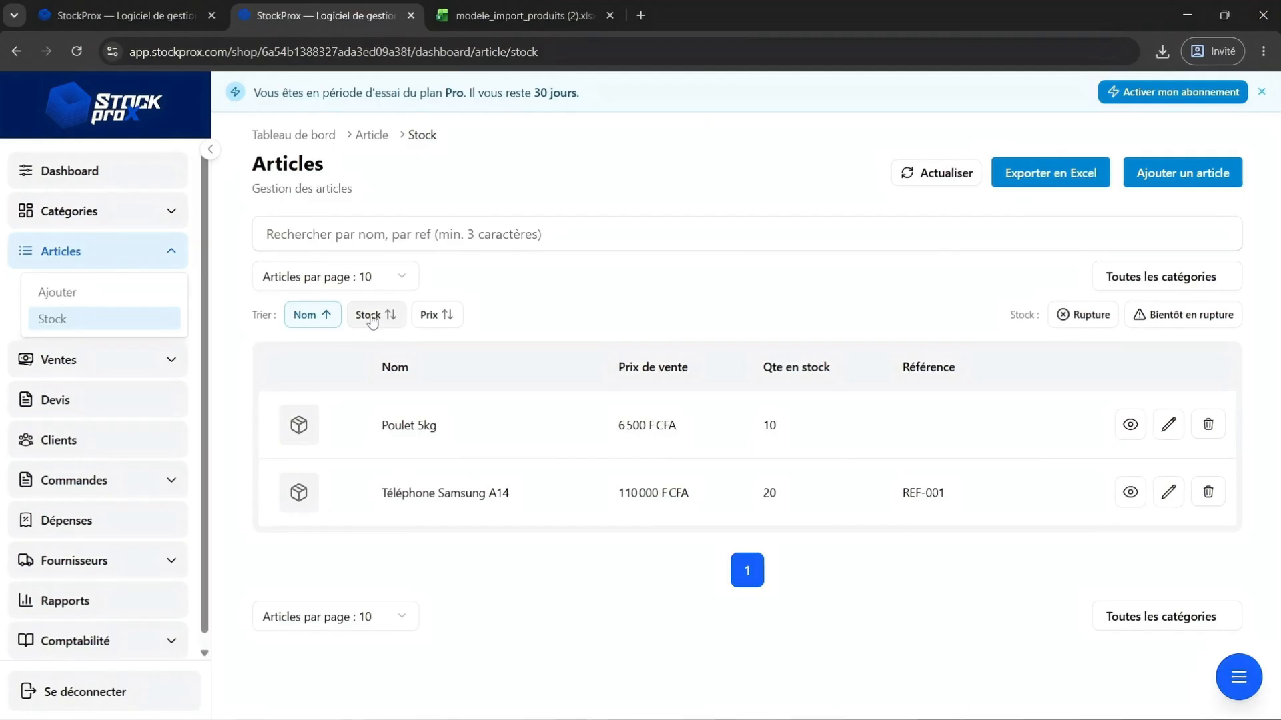
click(372, 317)
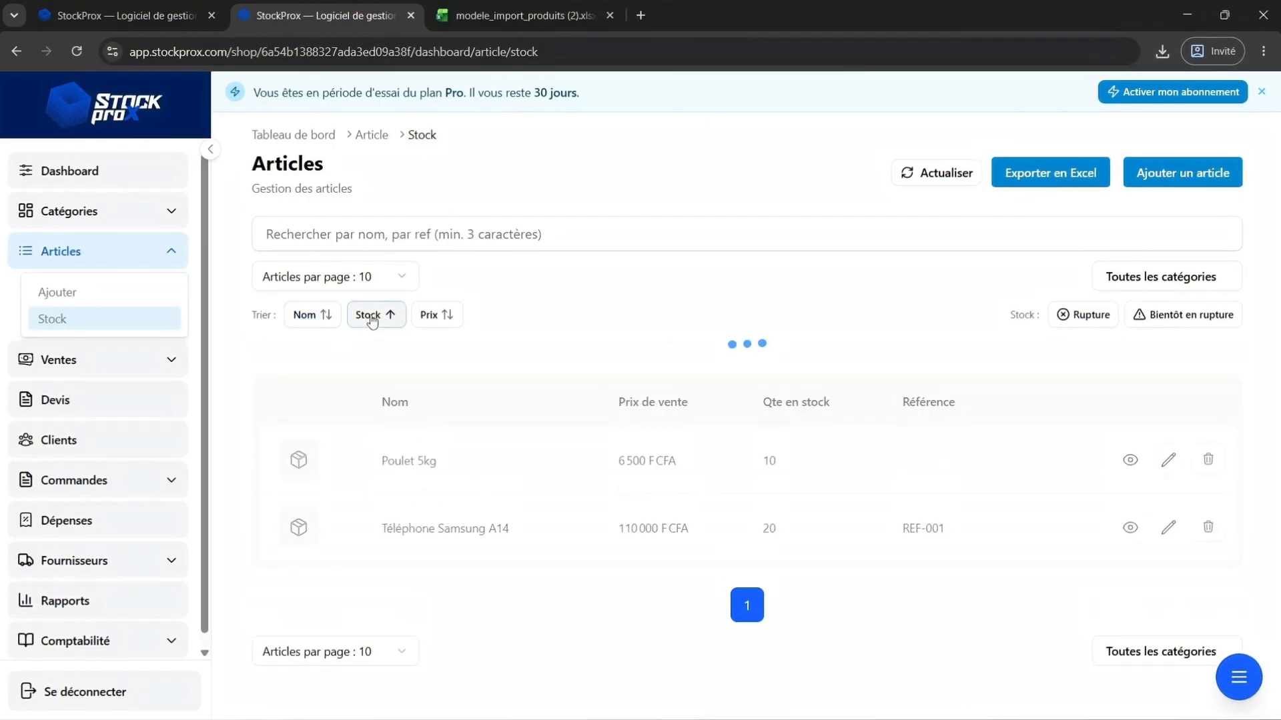
click(371, 317)
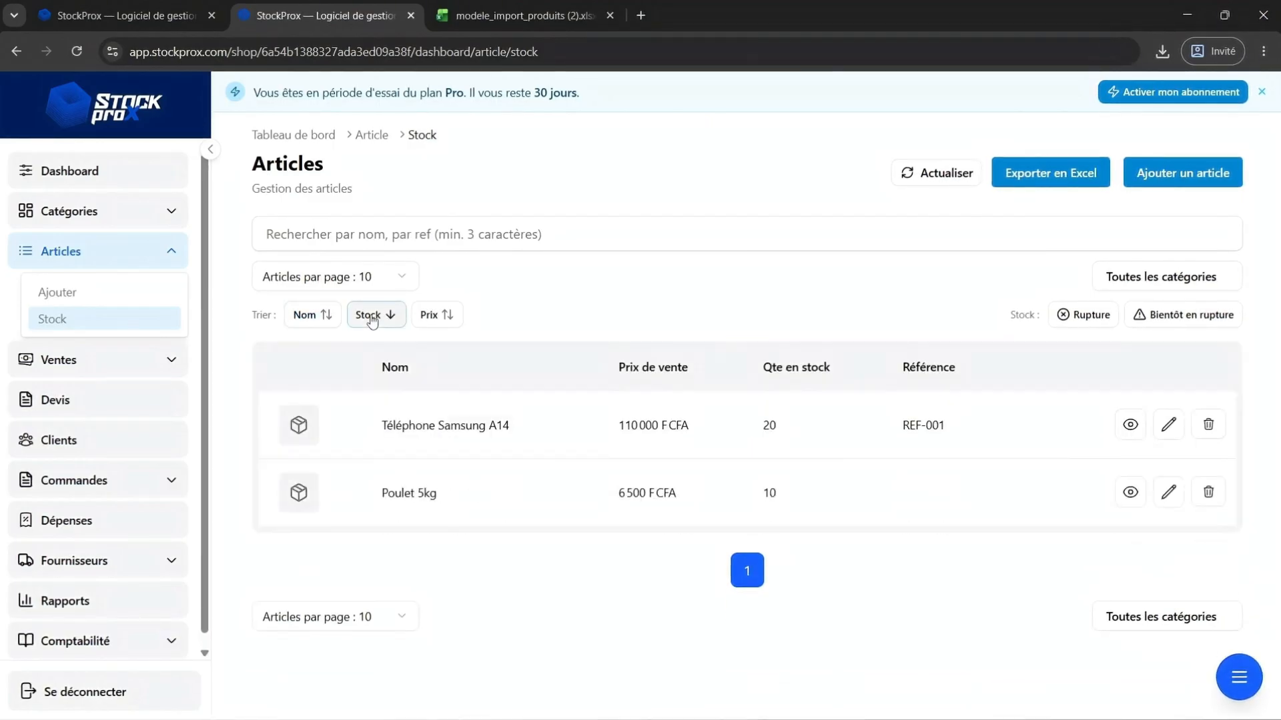
click(437, 316)
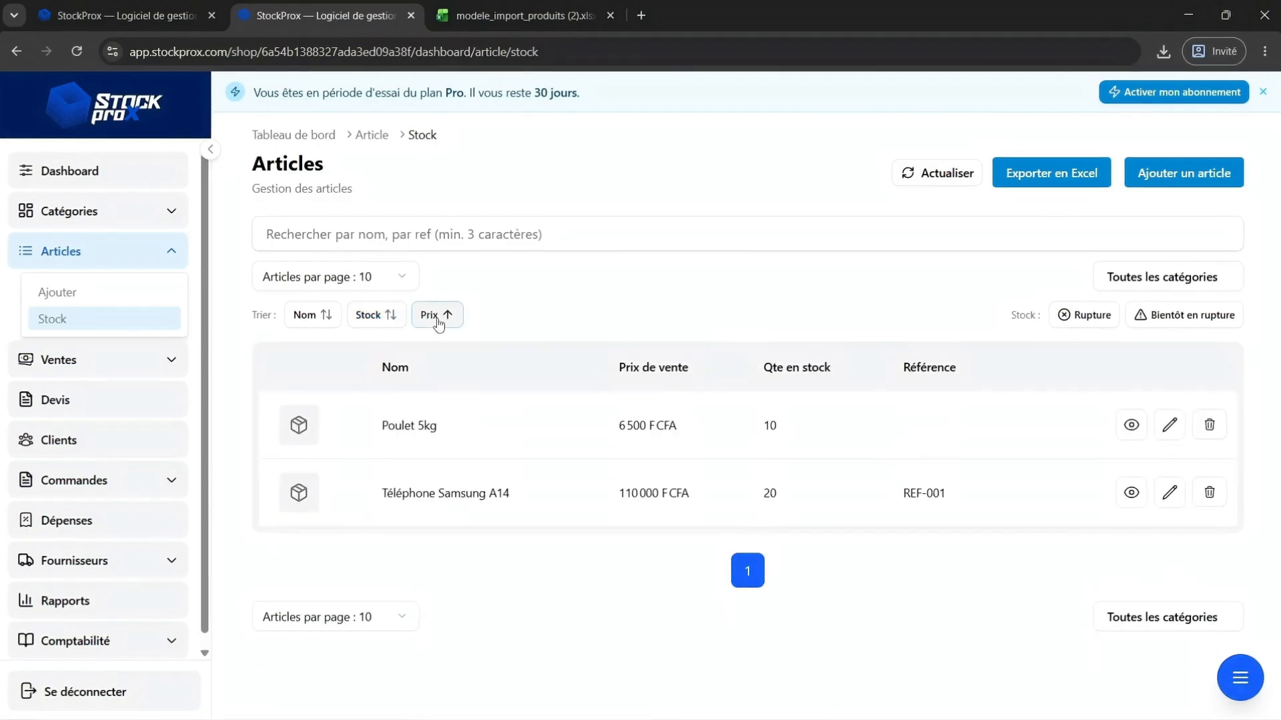
click(437, 317)
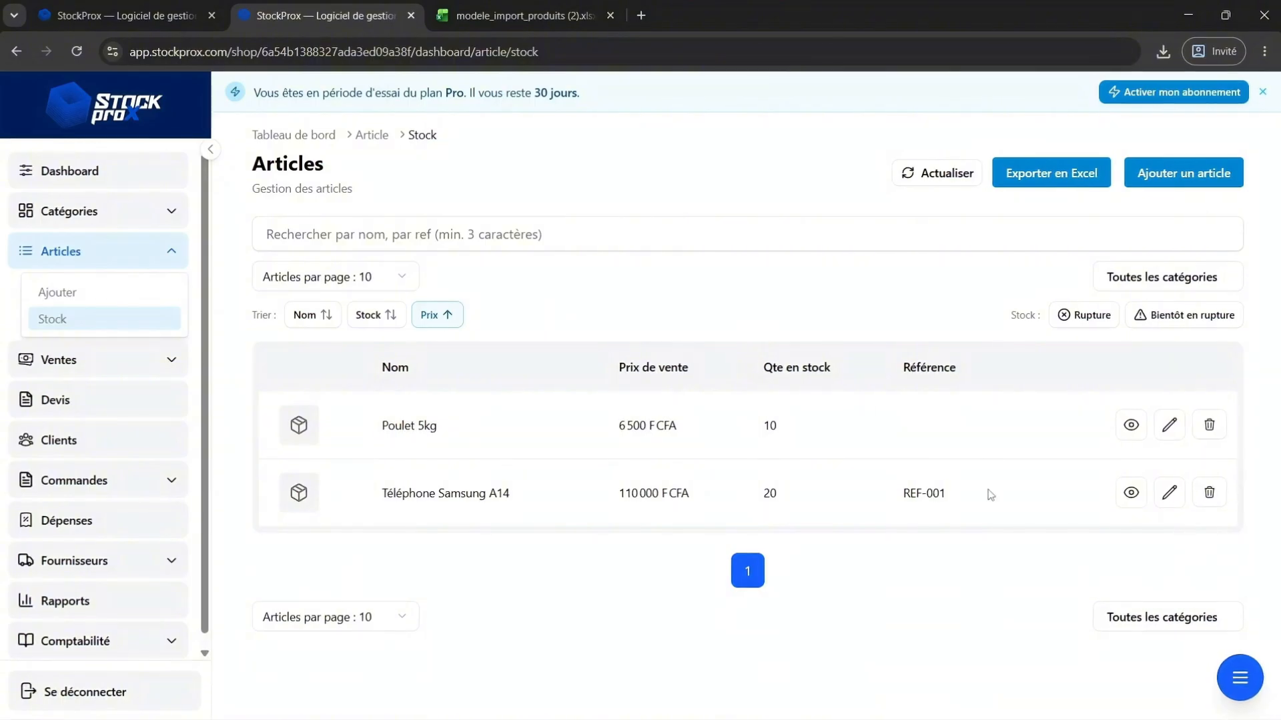
Start deleting the Poulet 5kg article and cancel the deletion.
click(1208, 427)
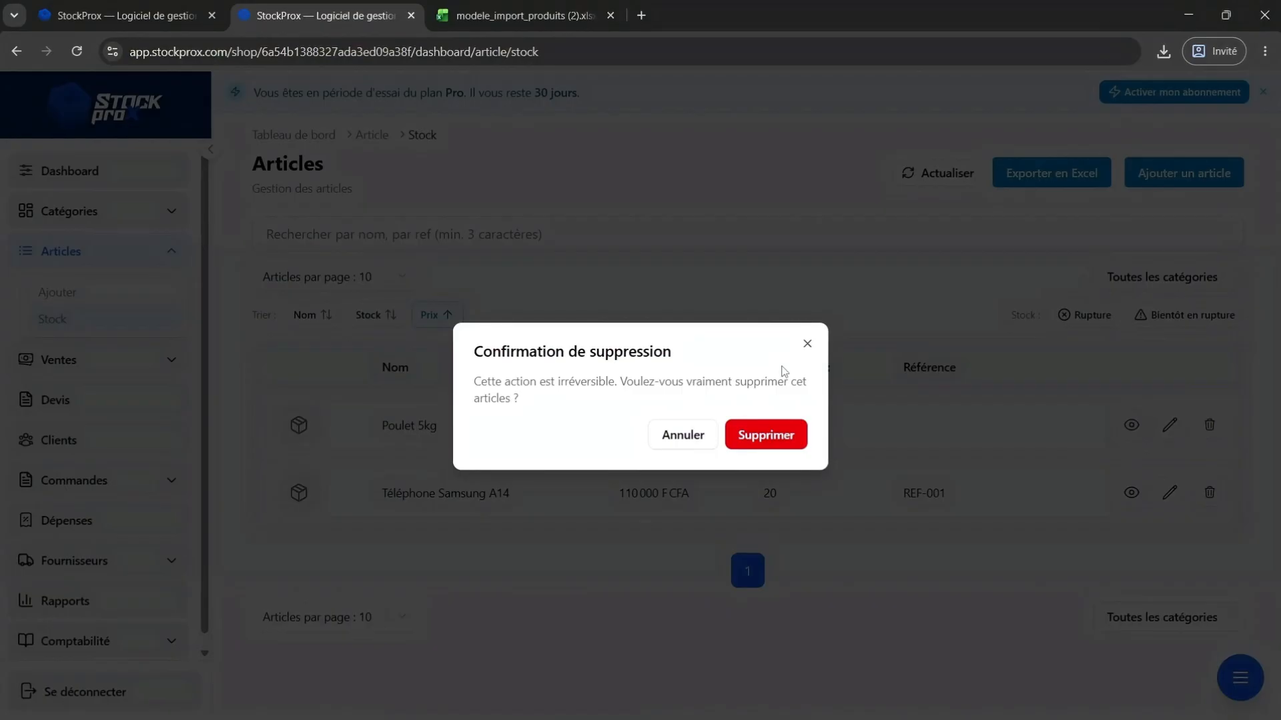
click(667, 438)
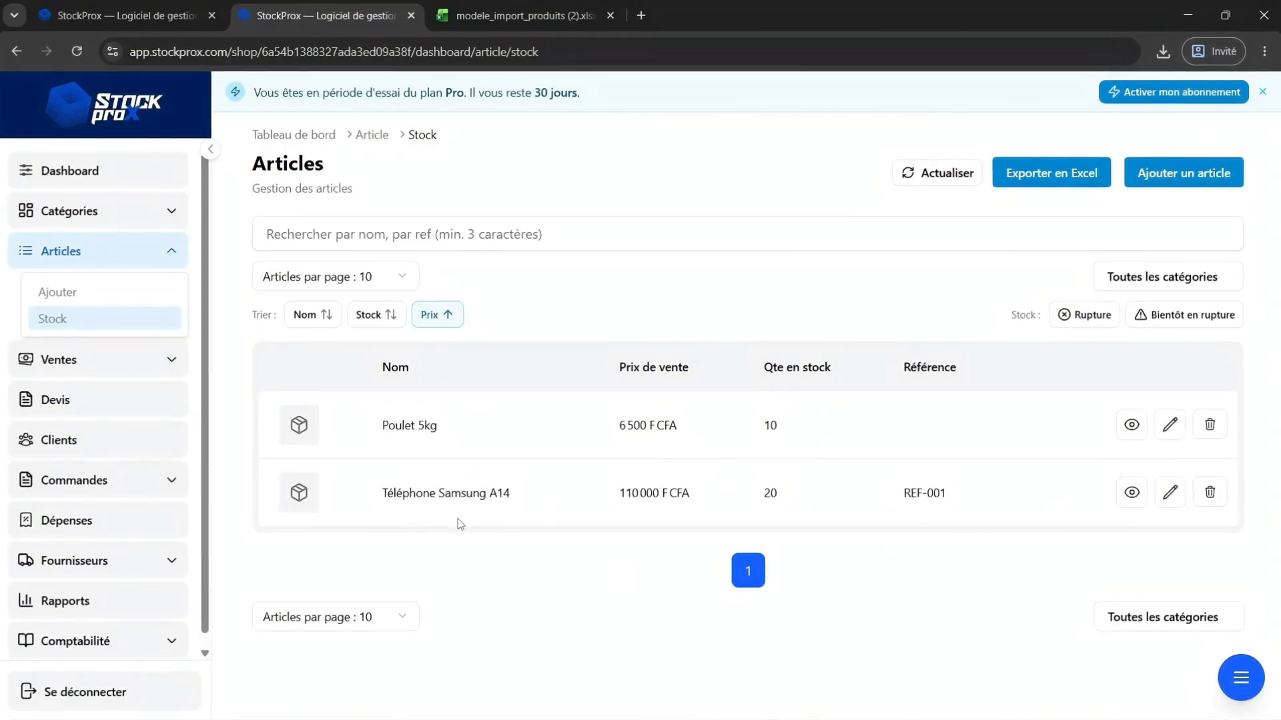
Open the edit form of Téléphone Samsung A14 and return to the stock list without changes.
click(1169, 493)
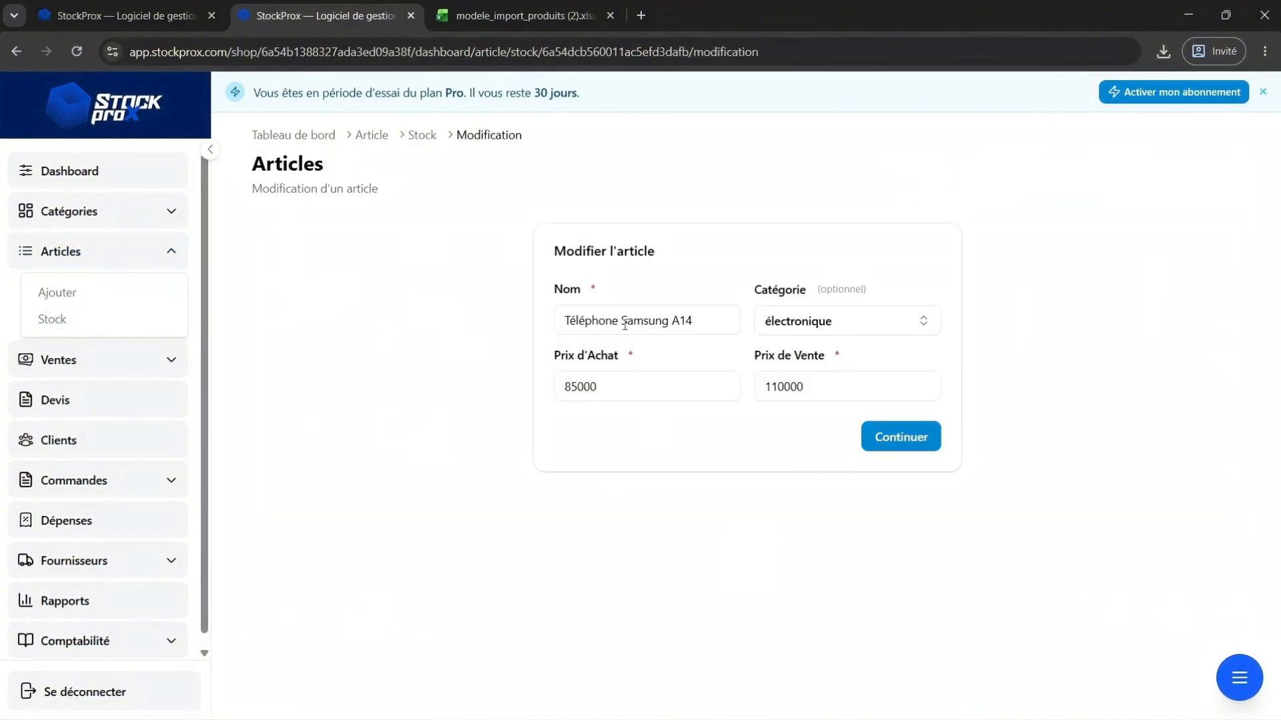
click(702, 319)
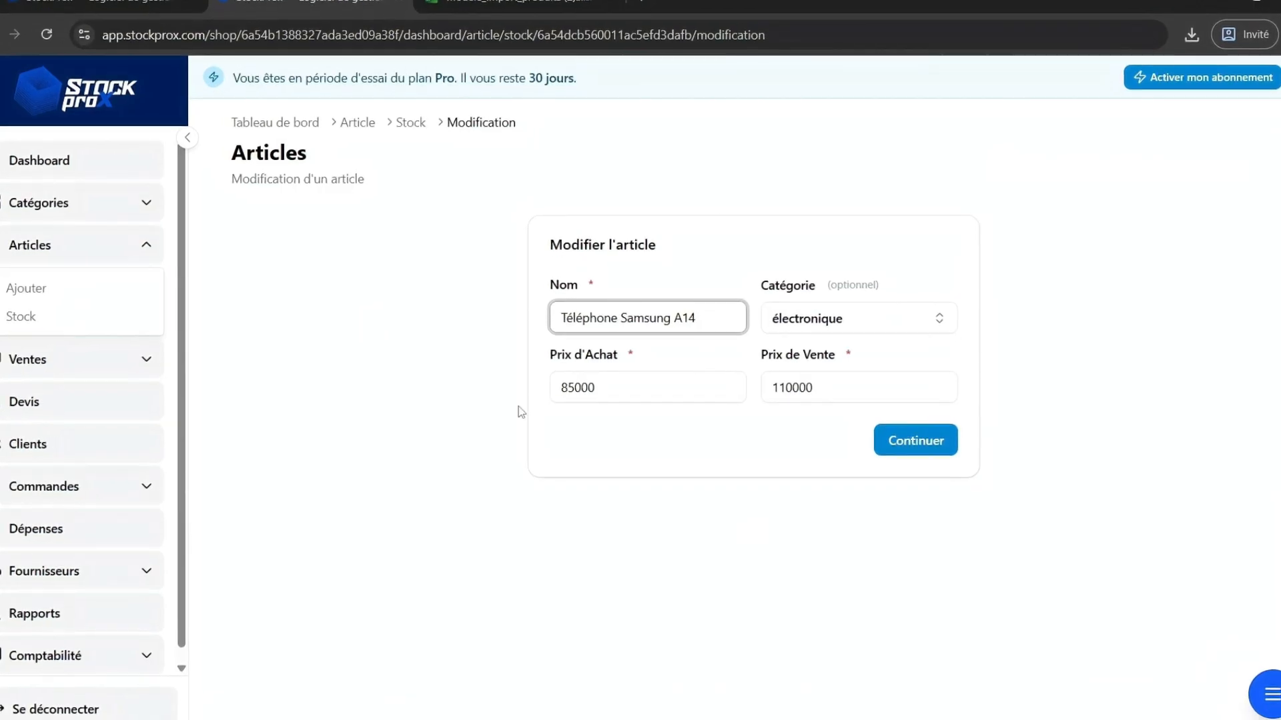
click(82, 323)
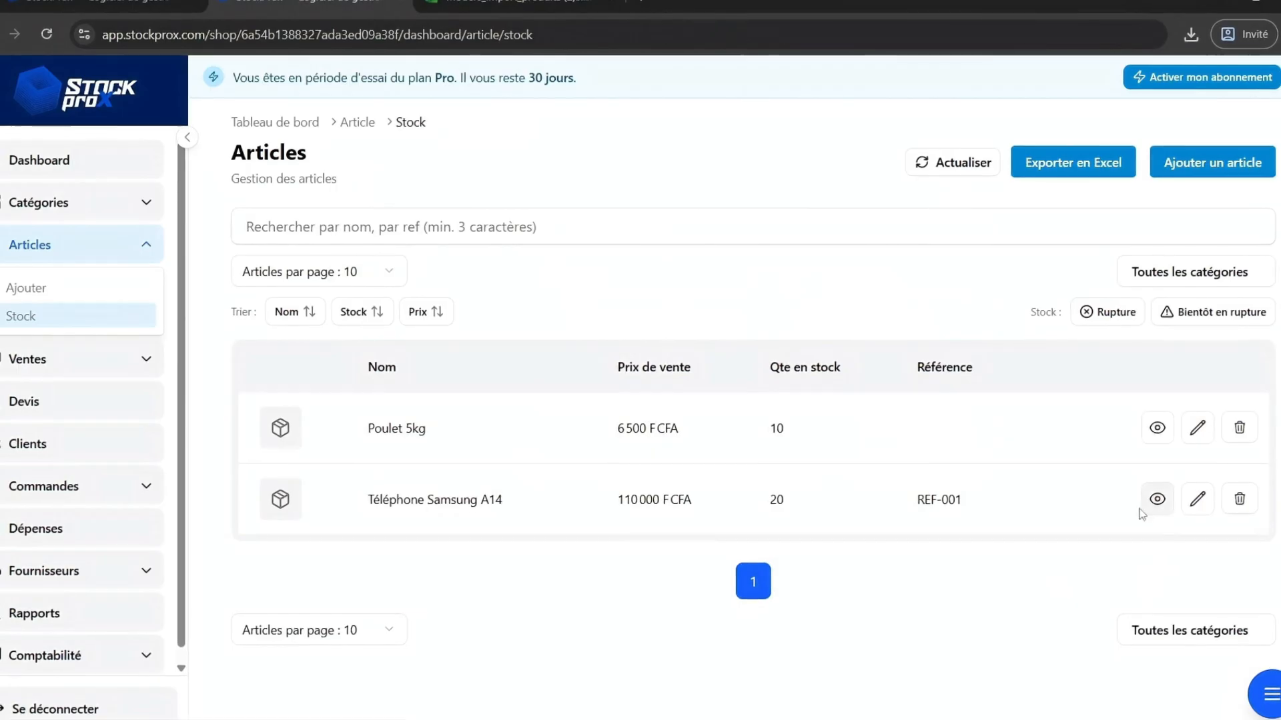
Open the details page of Téléphone Samsung A14 and examine its margin analysis, product information and stock figures.
click(1050, 526)
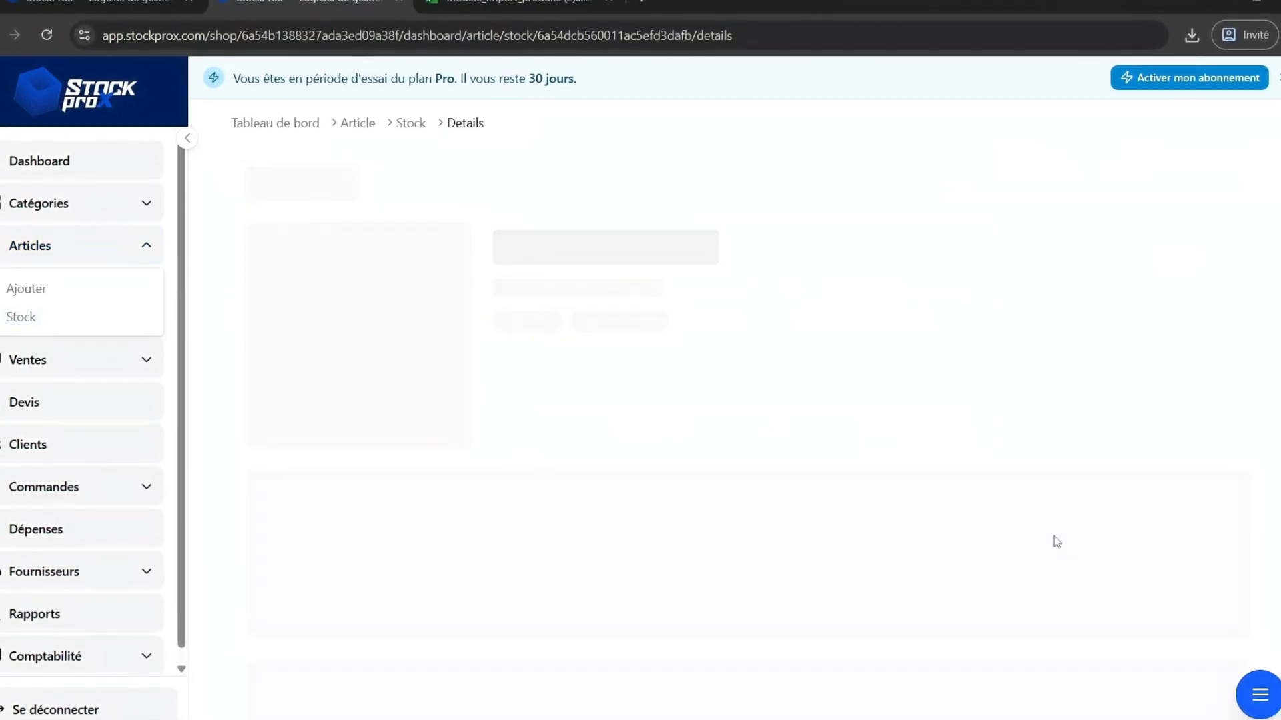
scroll(894, 571, down, 4)
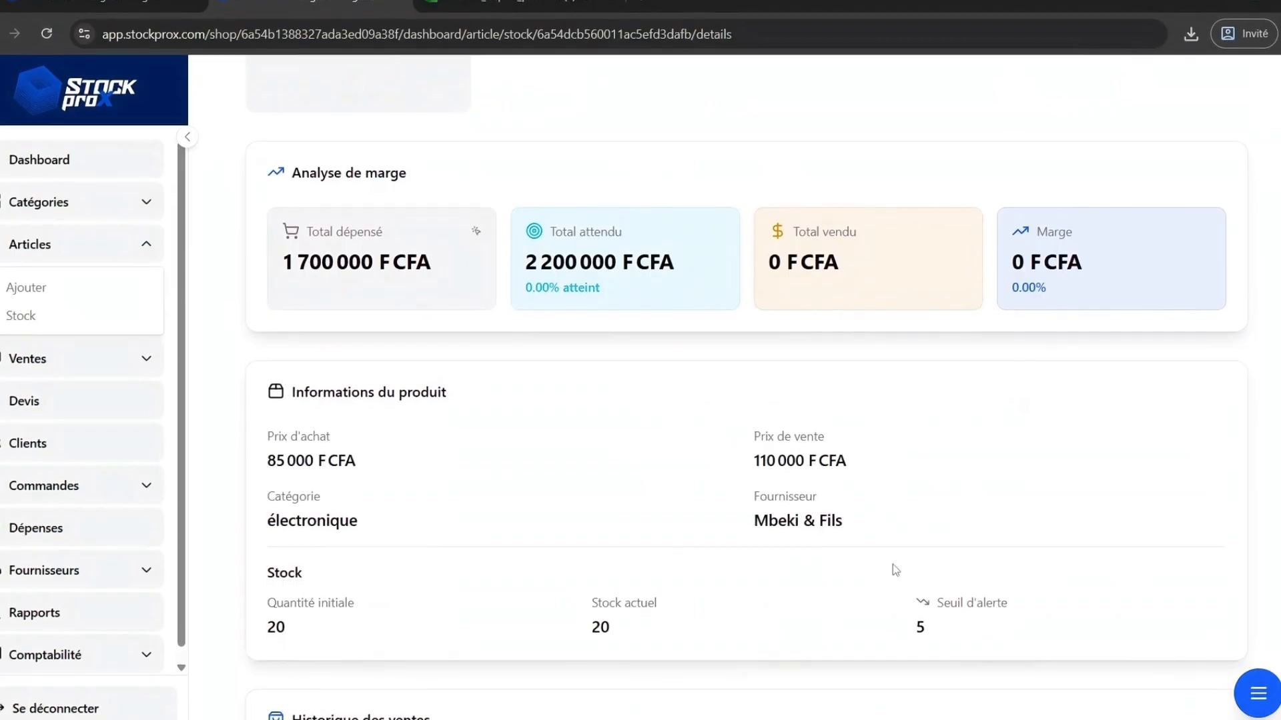
scroll(894, 570, up, 4)
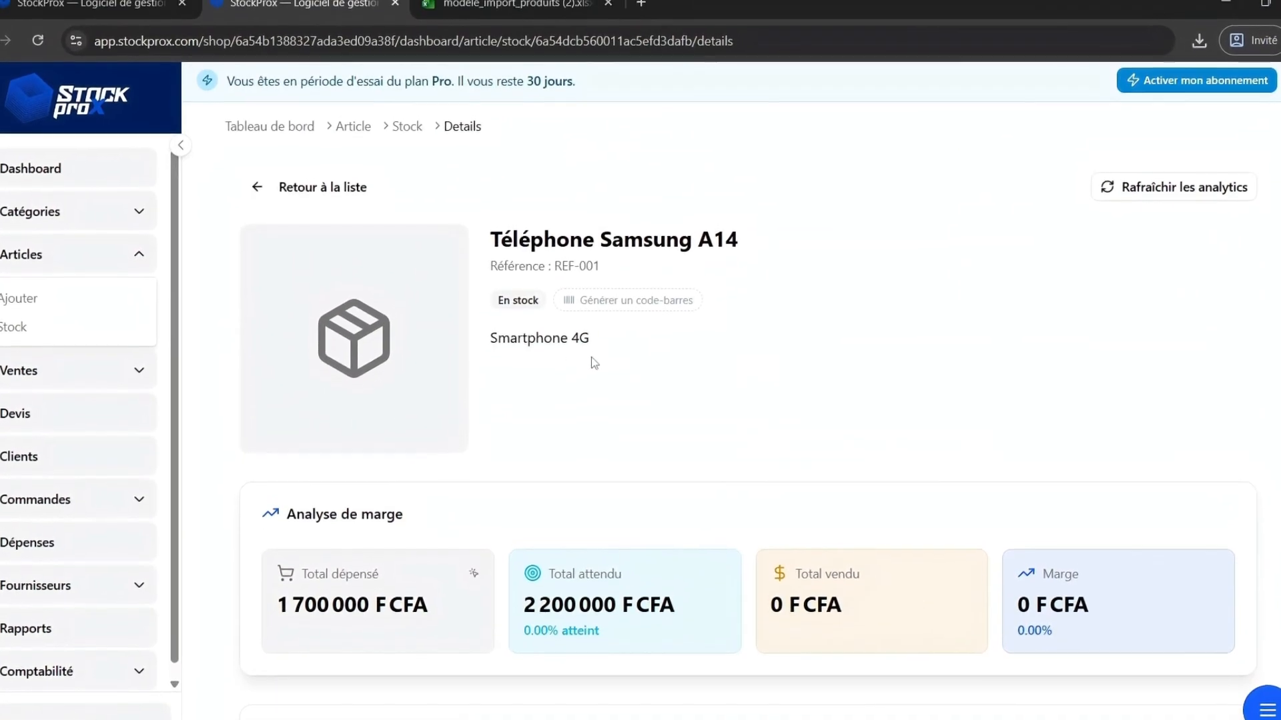
scroll(467, 383, down, 3)
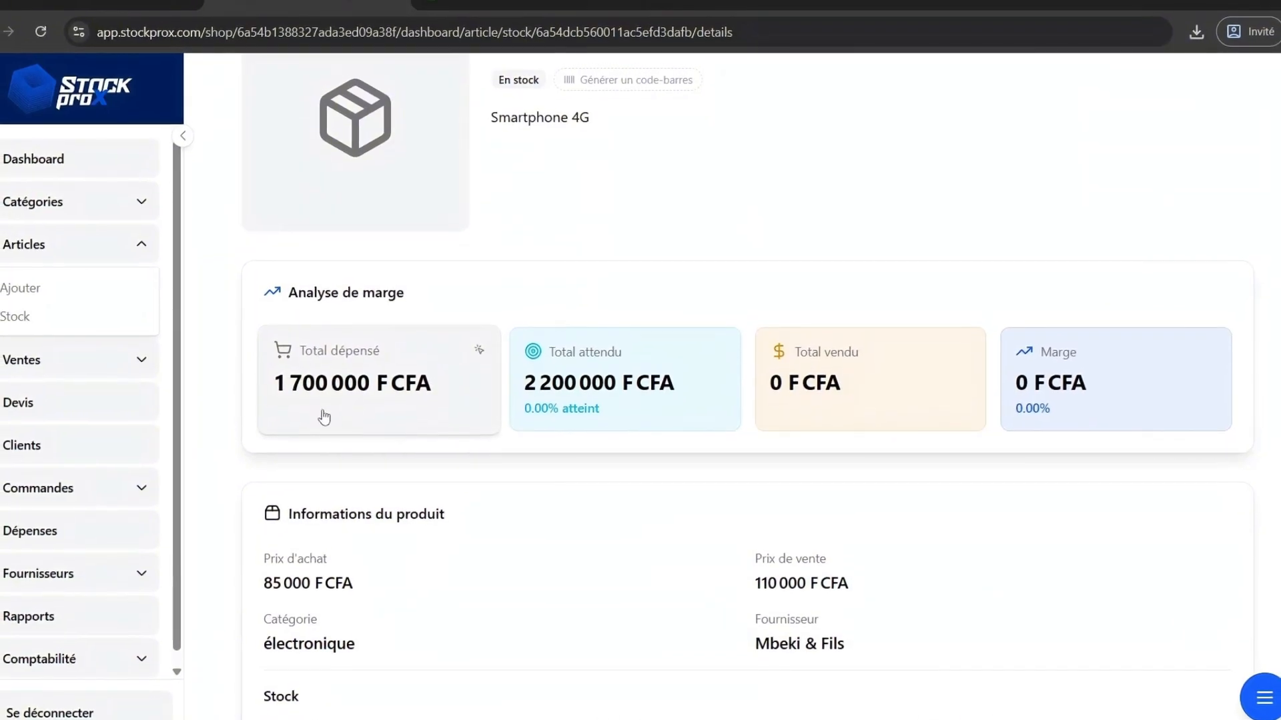
scroll(351, 410, down, 2)
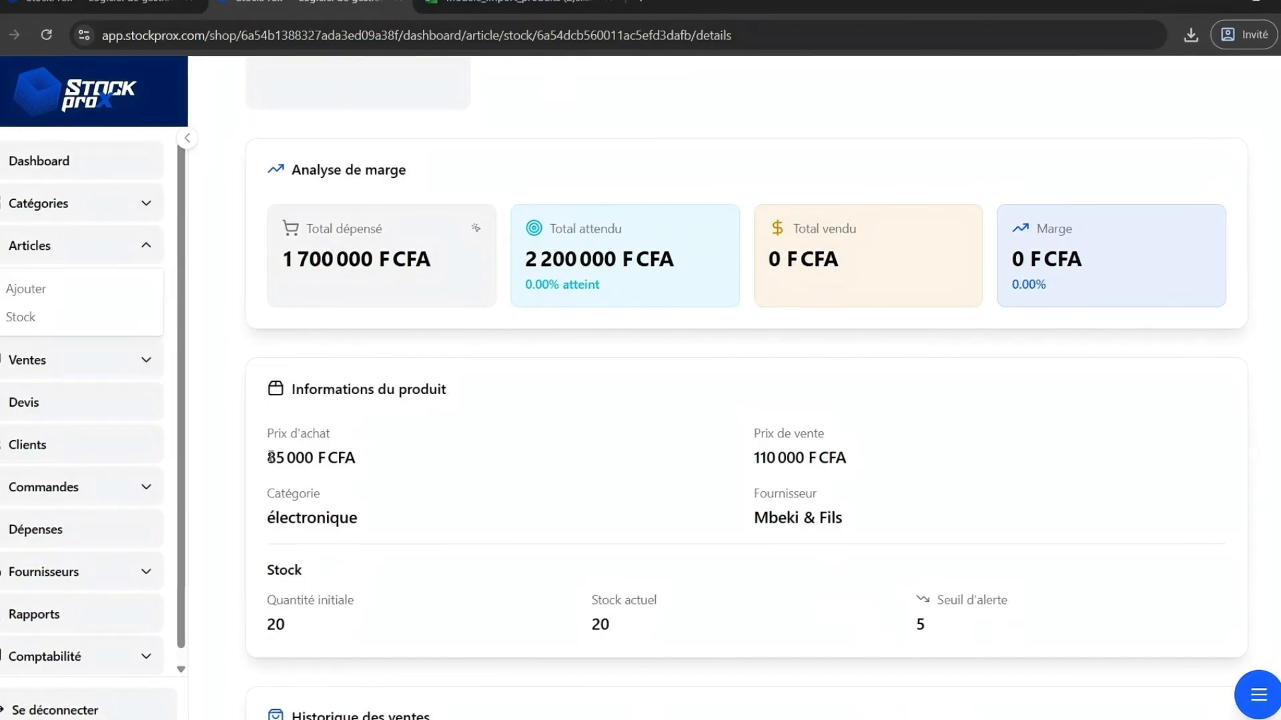
drag(270, 458, 336, 456)
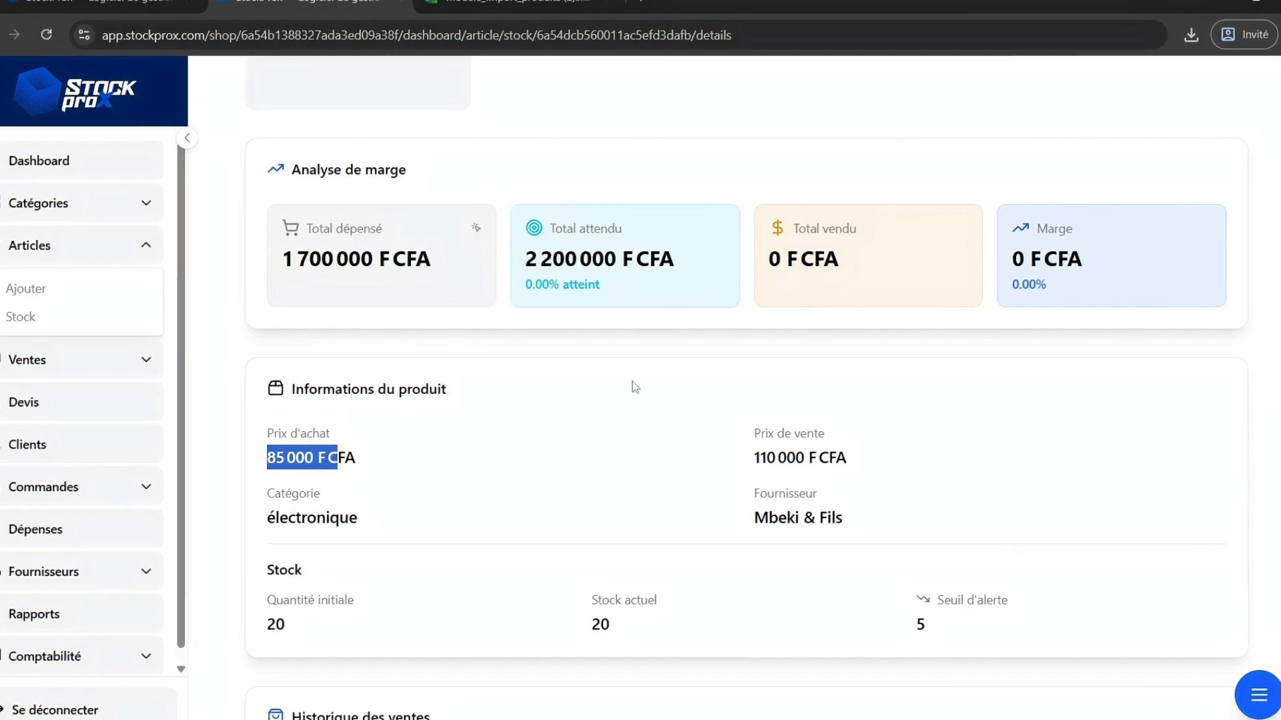
double_click(276, 624)
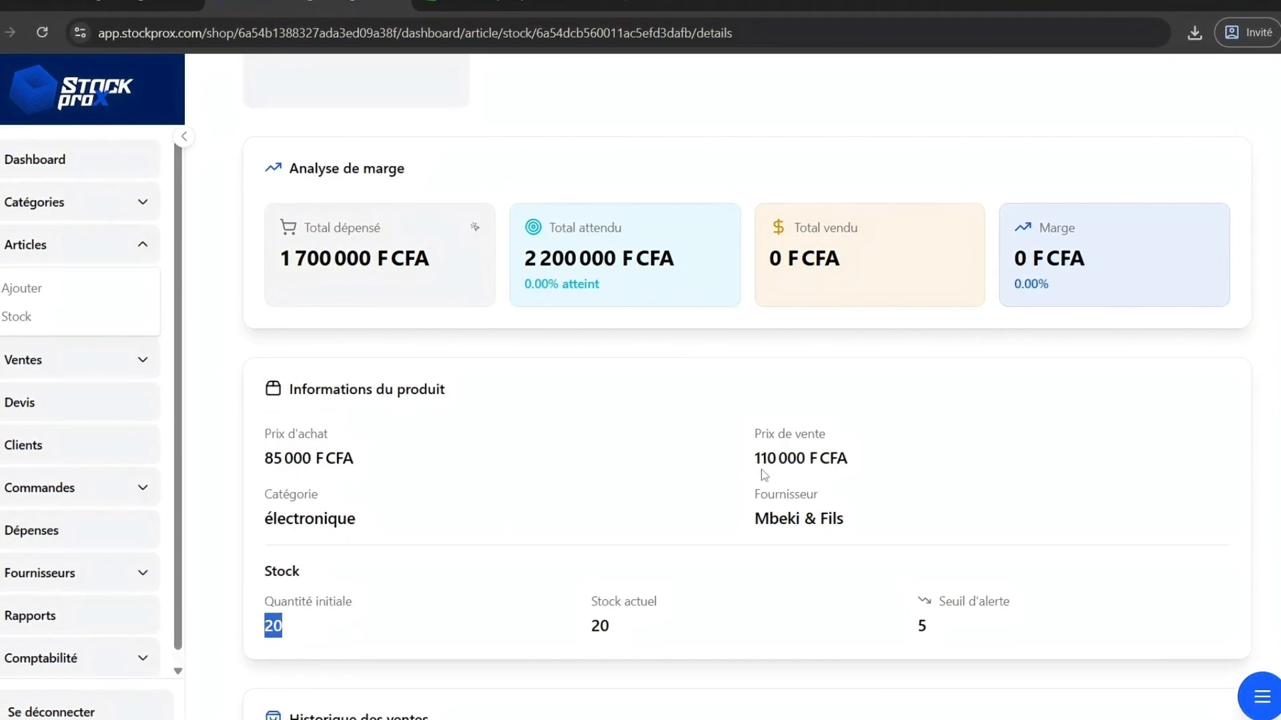
Open the edit form of Téléphone Samsung A14, rename it Téléphone Samsung A15 and set the purchase price to 90000.
scroll(602, 506, up, 3)
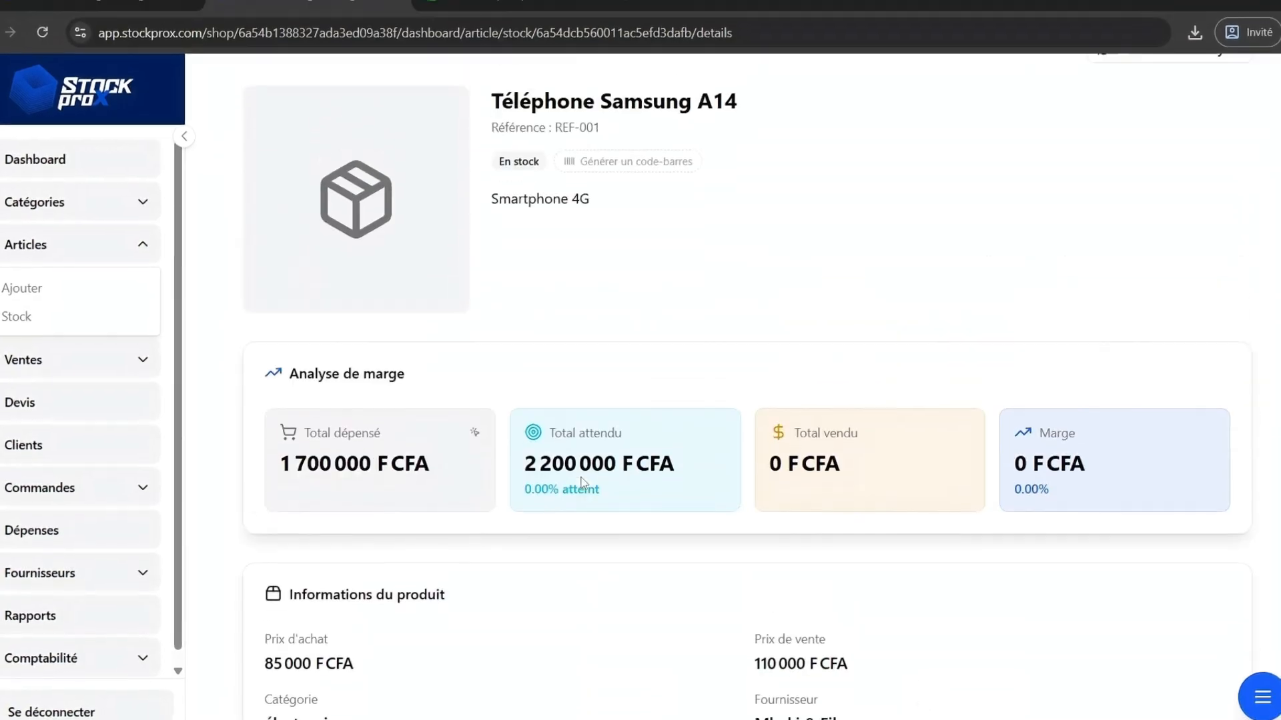
scroll(743, 586, down, 6)
scroll(654, 582, up, 6)
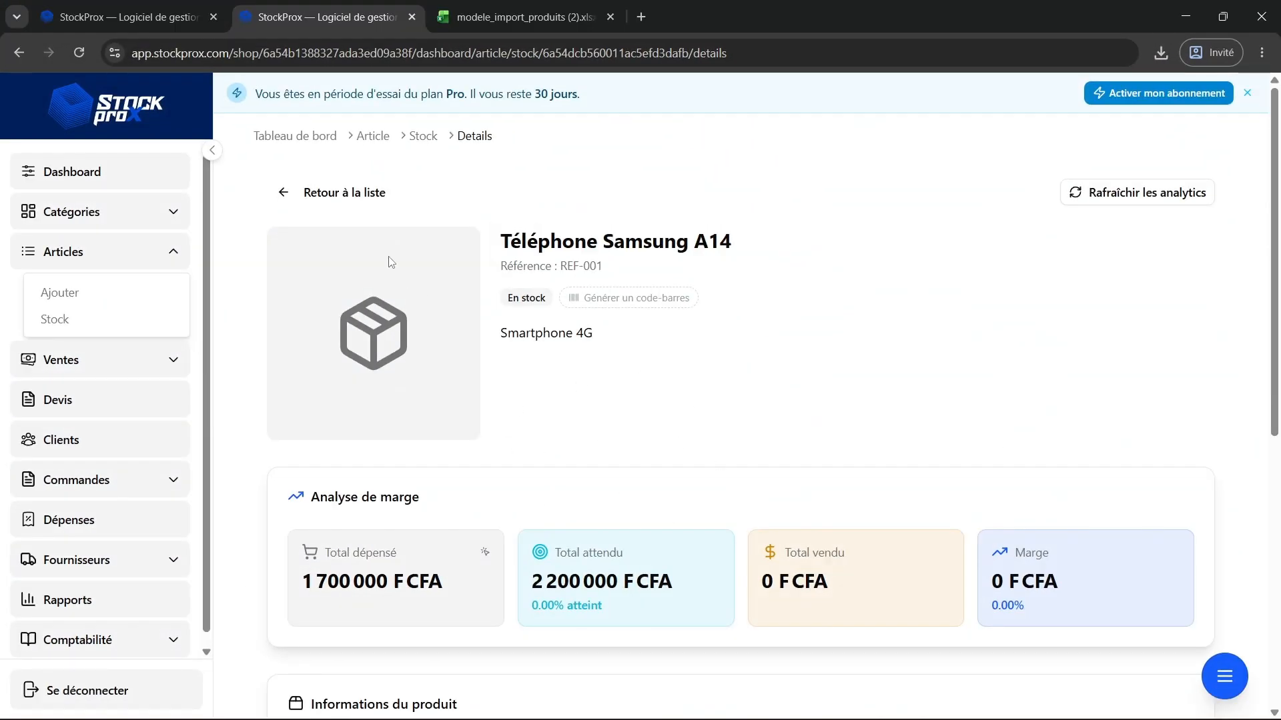
click(346, 201)
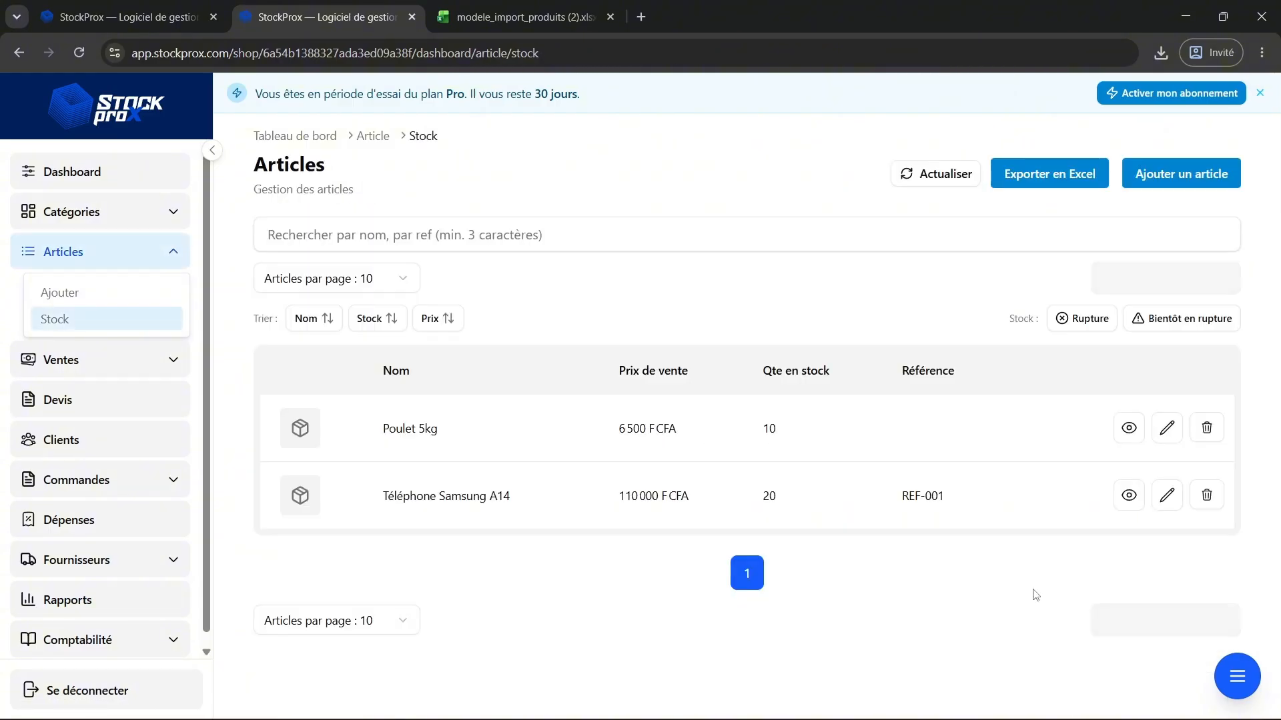
click(1166, 497)
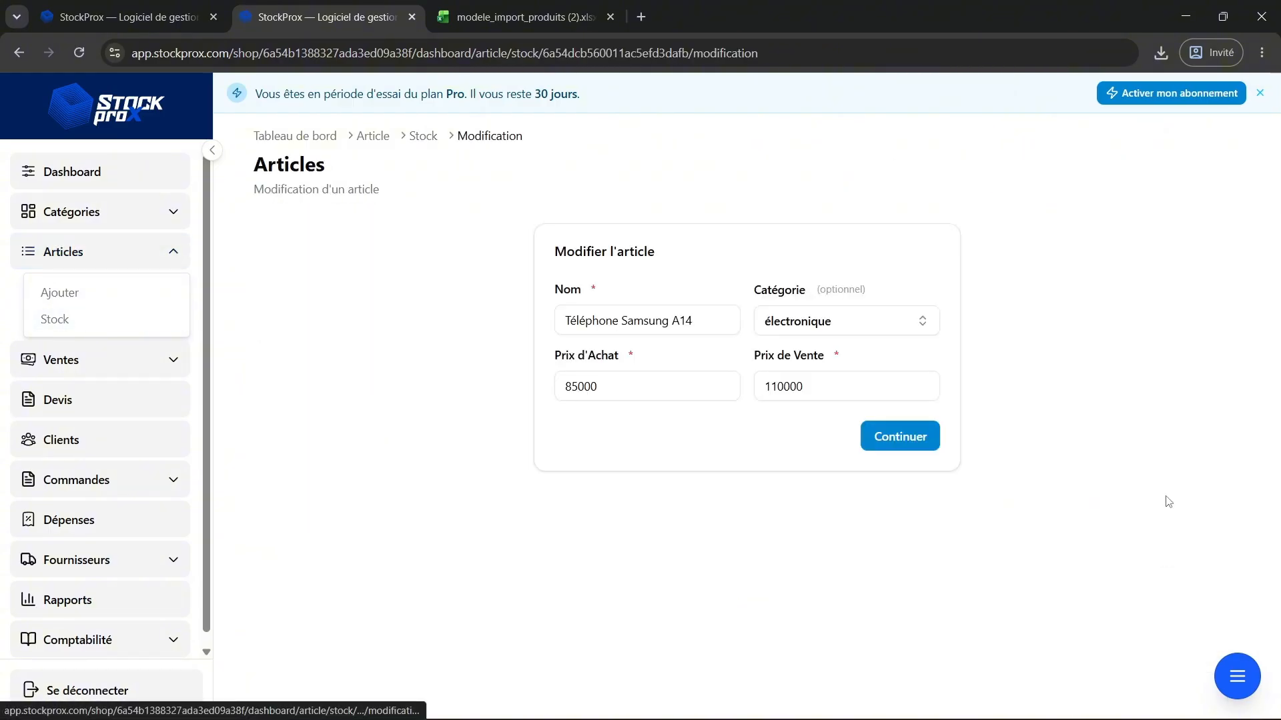
click(715, 325)
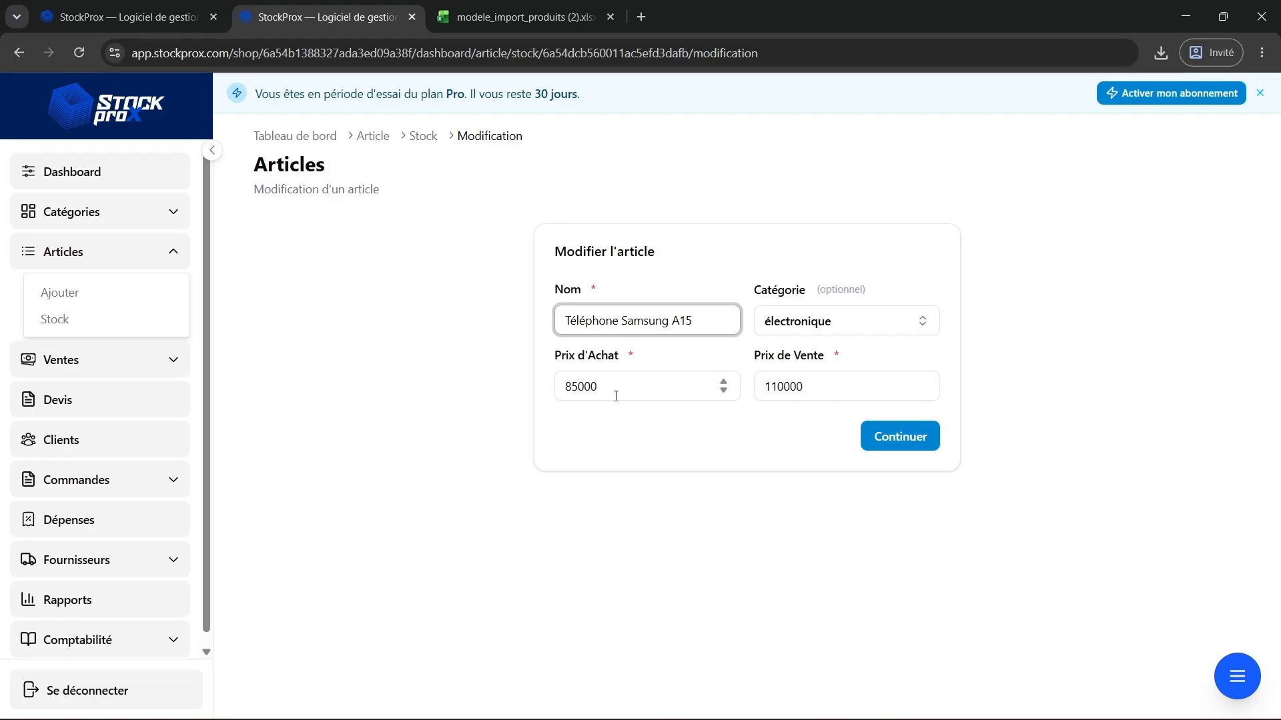
click(578, 387)
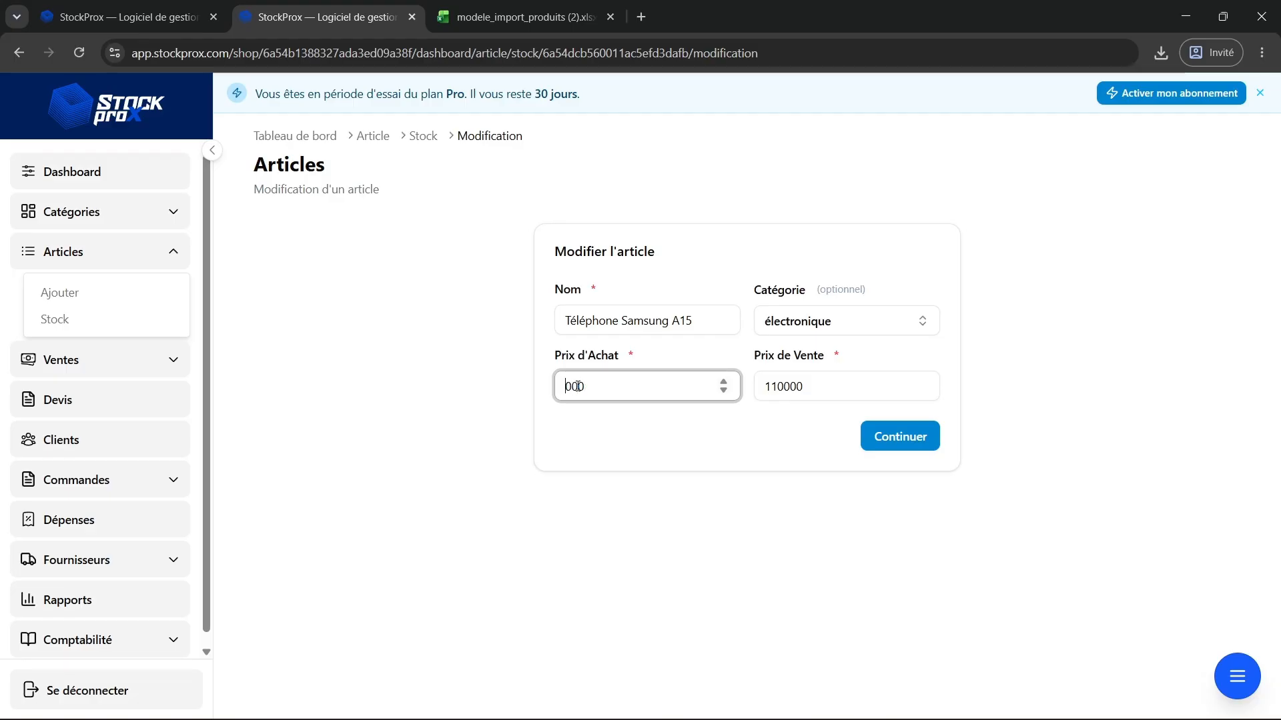
Set the sale price to 140000 and the reference to REF-002, moving through the form pages.
click(785, 388)
key(BackSpace)
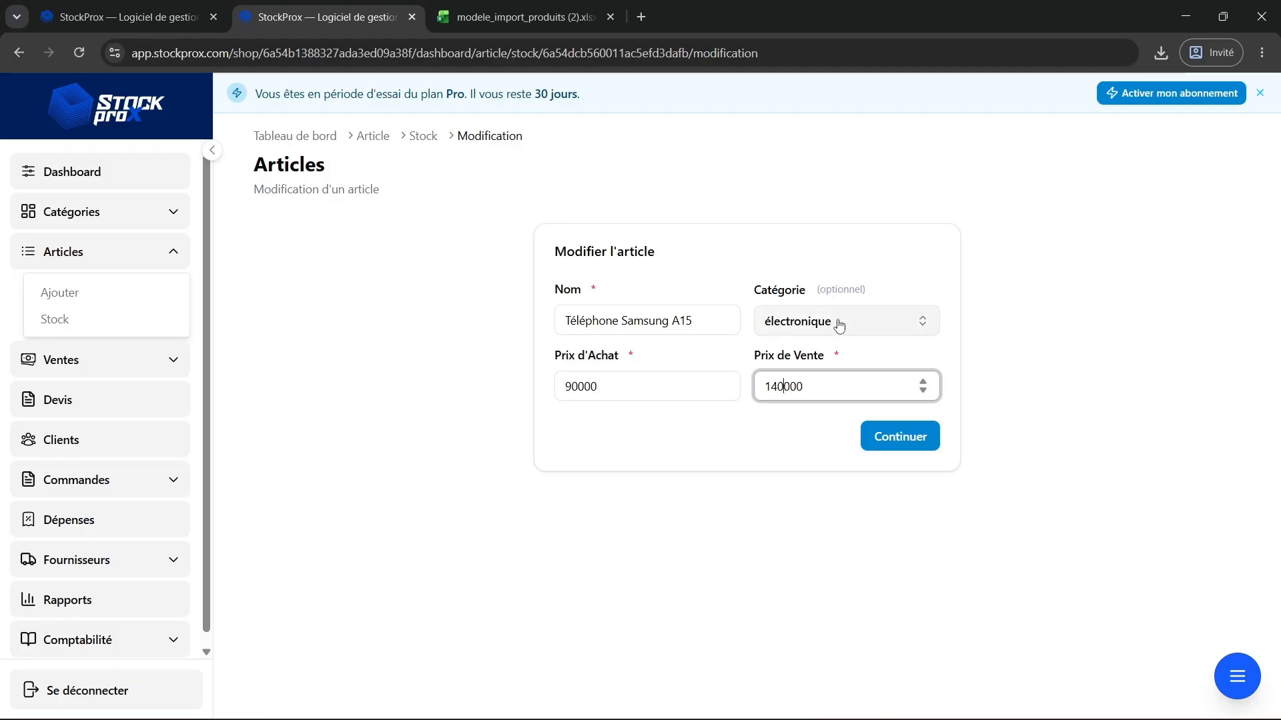
click(868, 431)
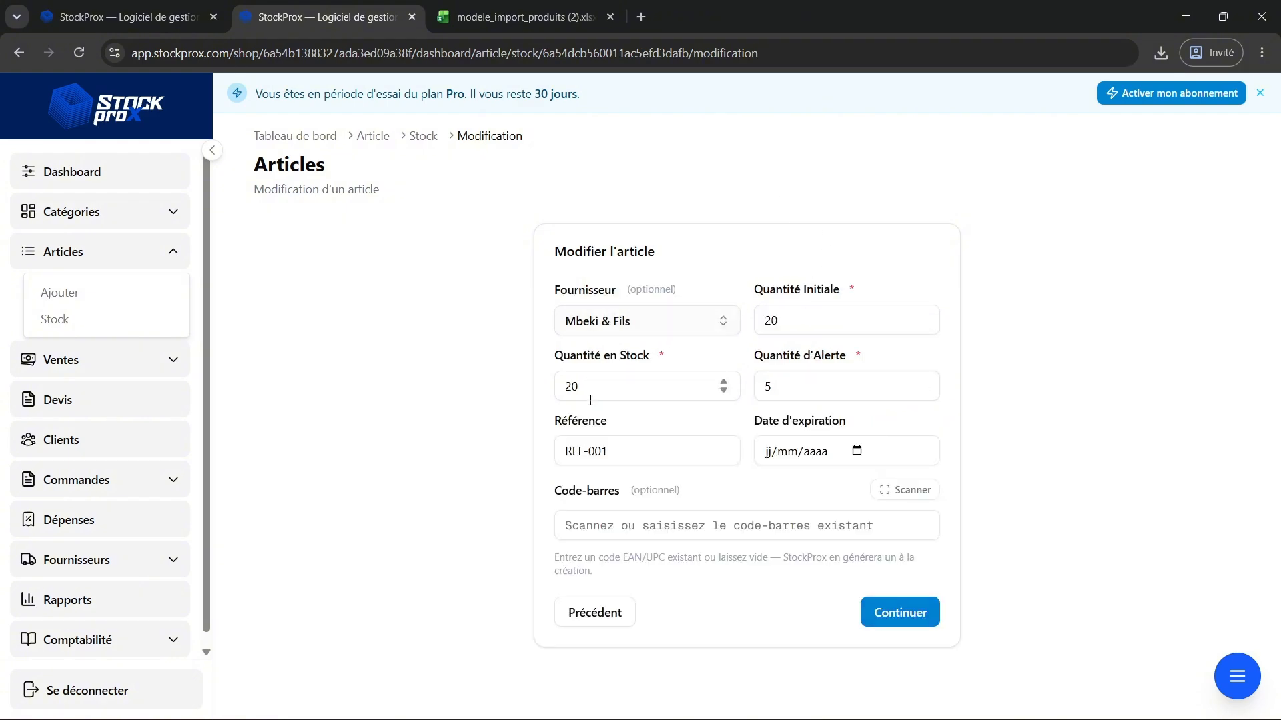
click(615, 453)
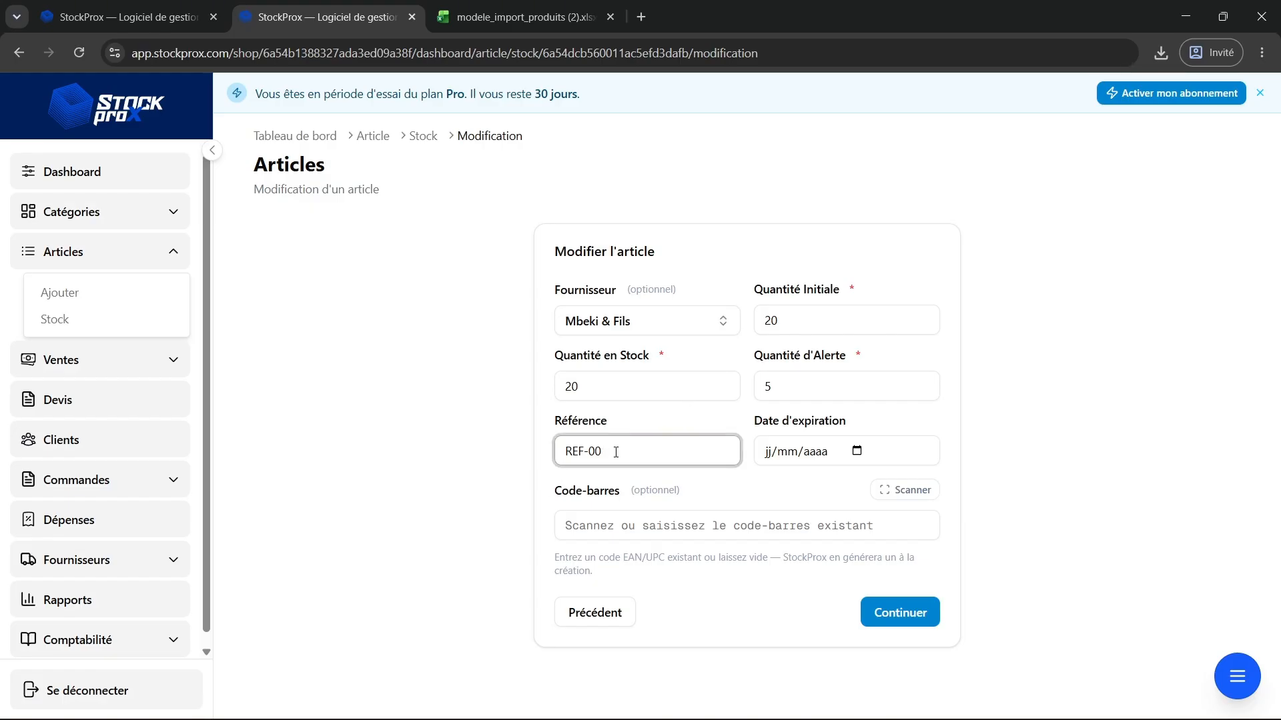
click(868, 607)
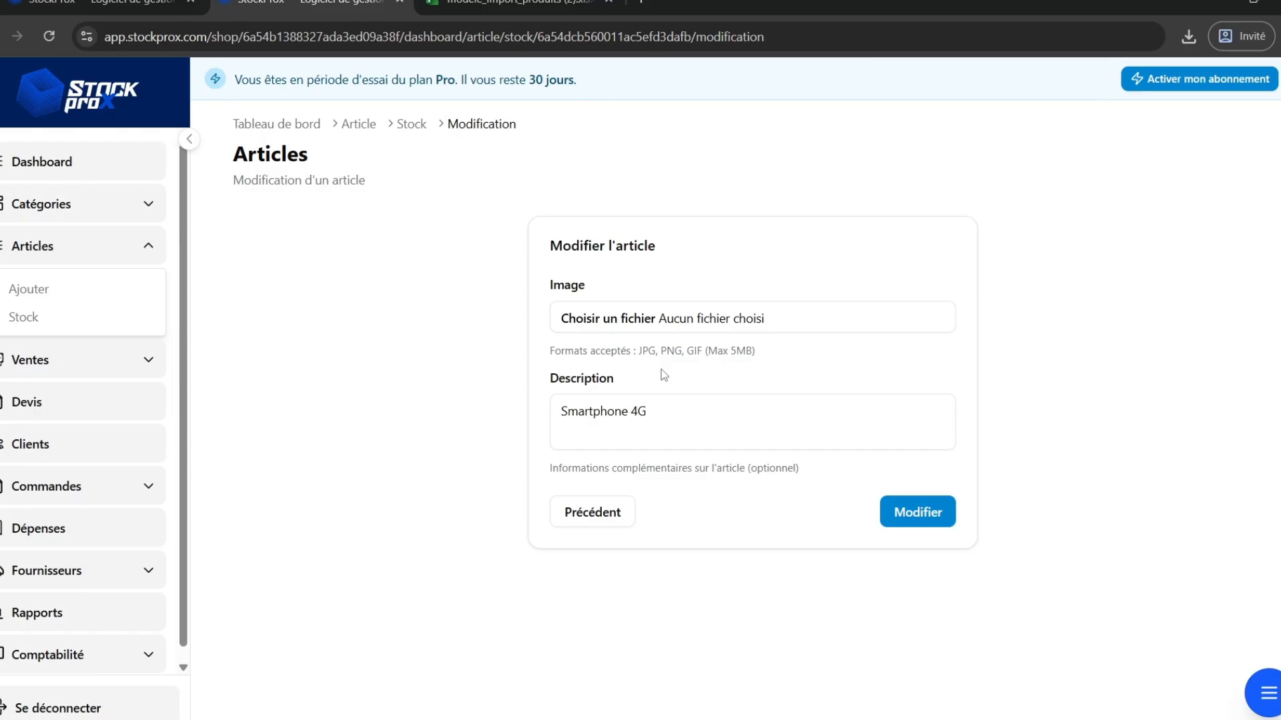
Attach the image samsung-galaxy-a15-256-go-8-go-65-pouces.jpg, change the description to Smartphone 5G and save the article.
click(585, 320)
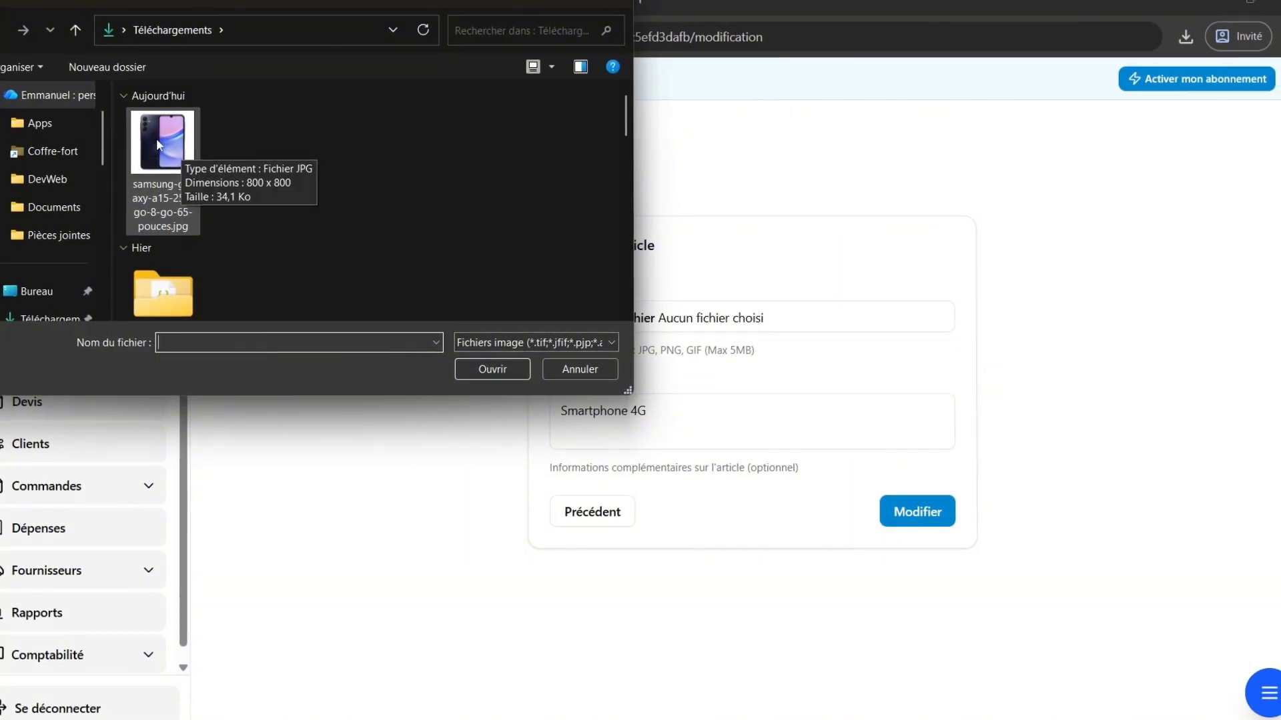
double_click(156, 138)
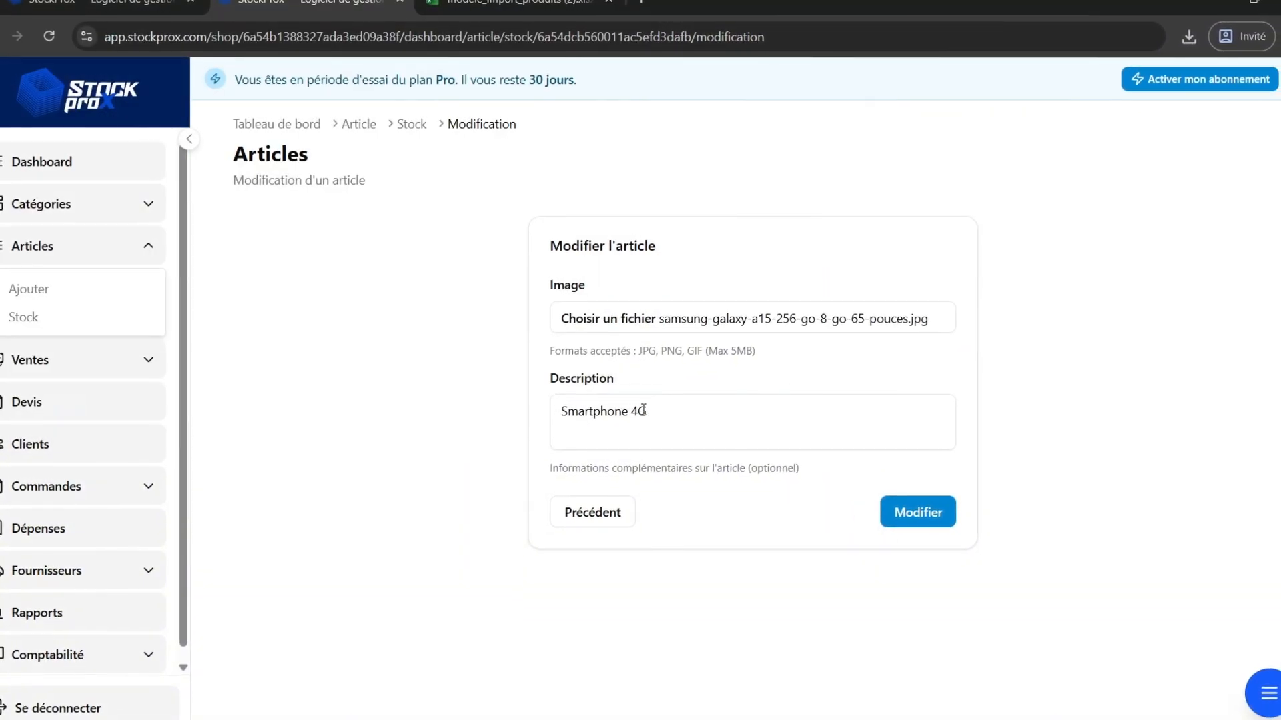
click(637, 415)
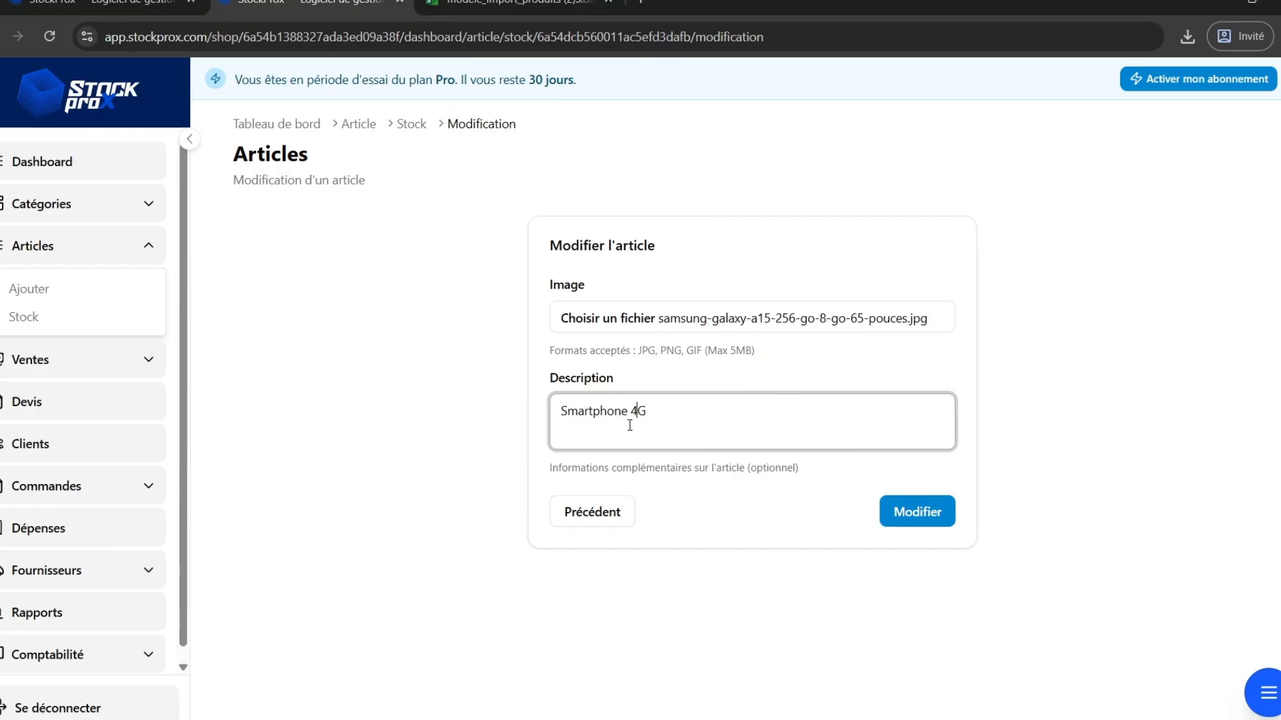
key(BackSpace)
text(5)
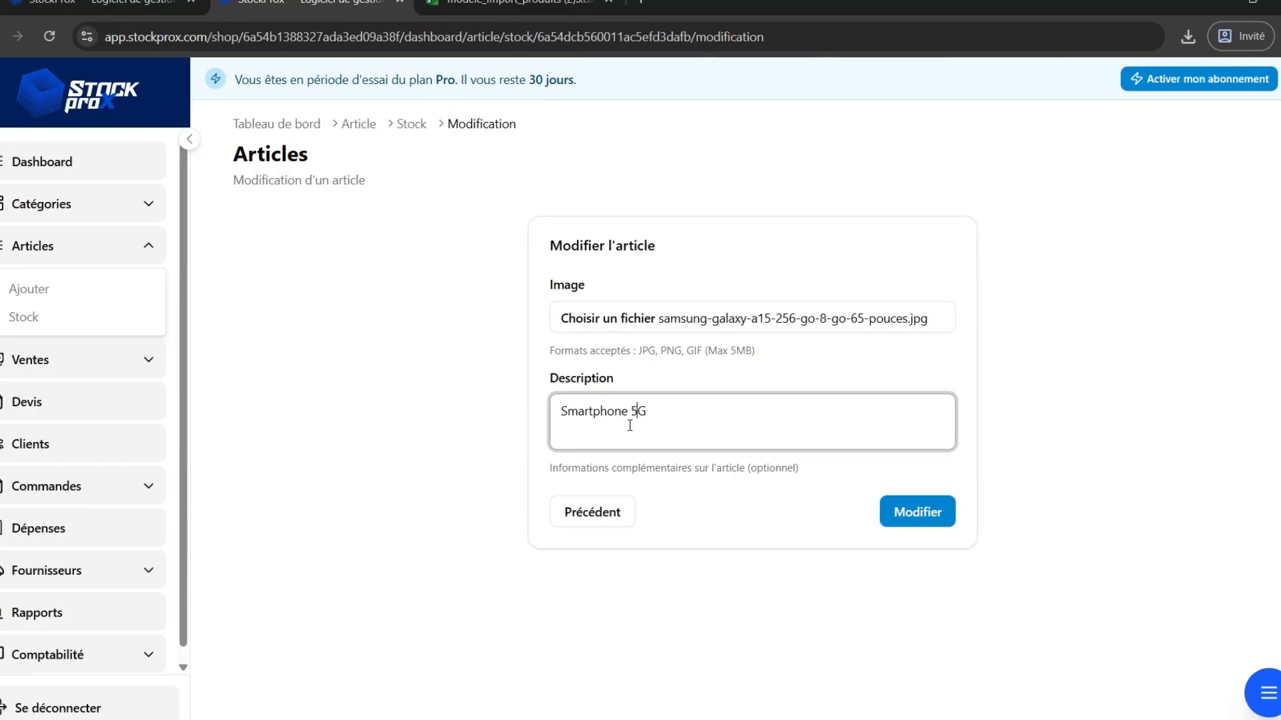
click(898, 514)
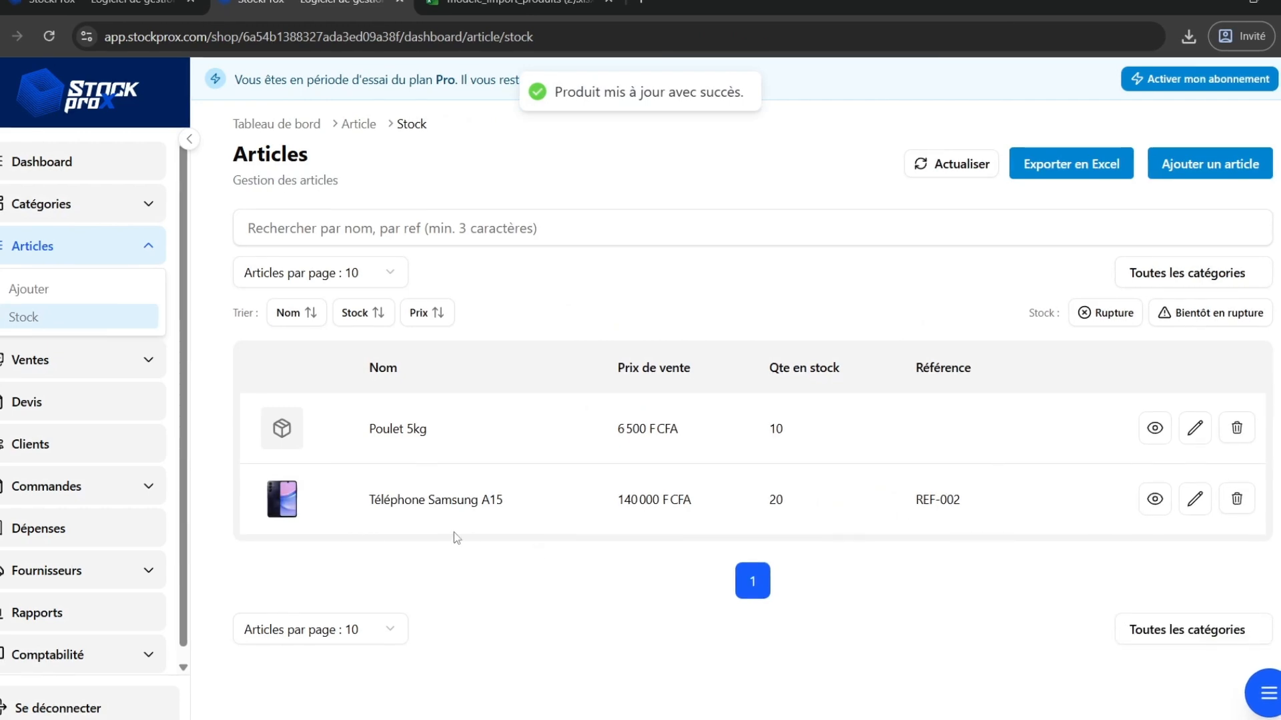
Open the details page of Téléphone Samsung A15 and refresh its analytics.
scroll(276, 505, up, 5)
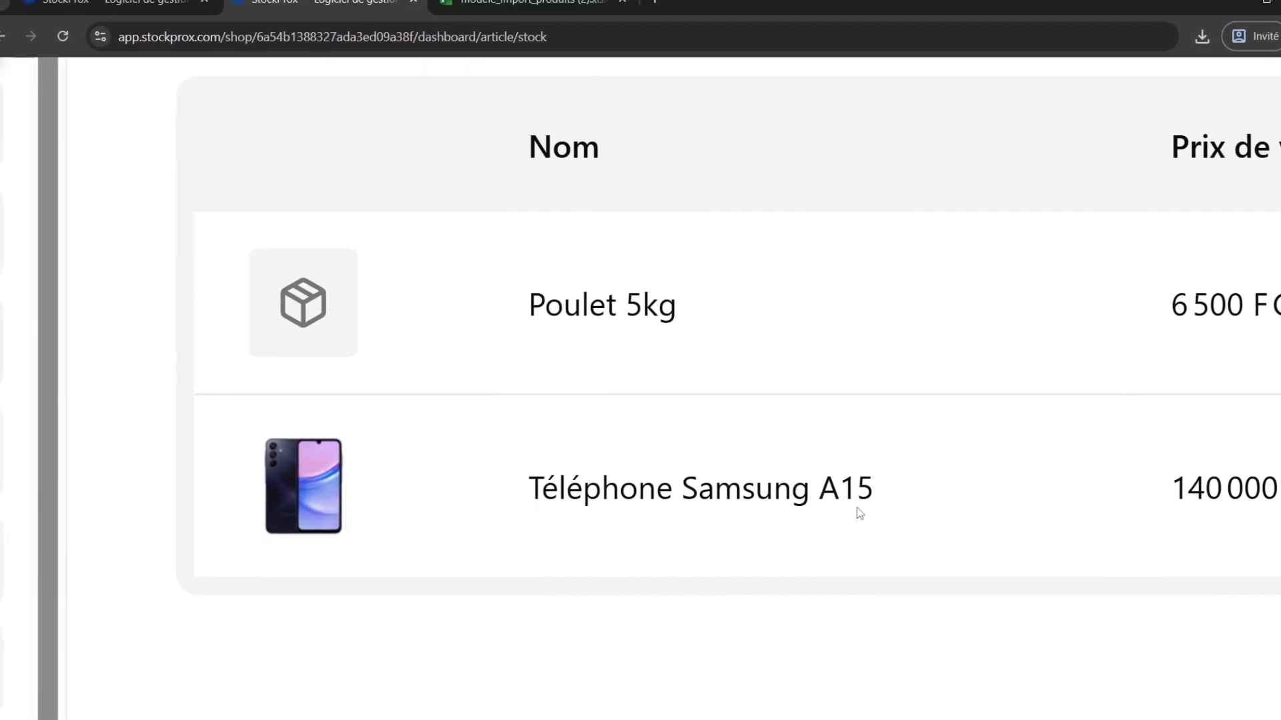
scroll(865, 502, right, 6)
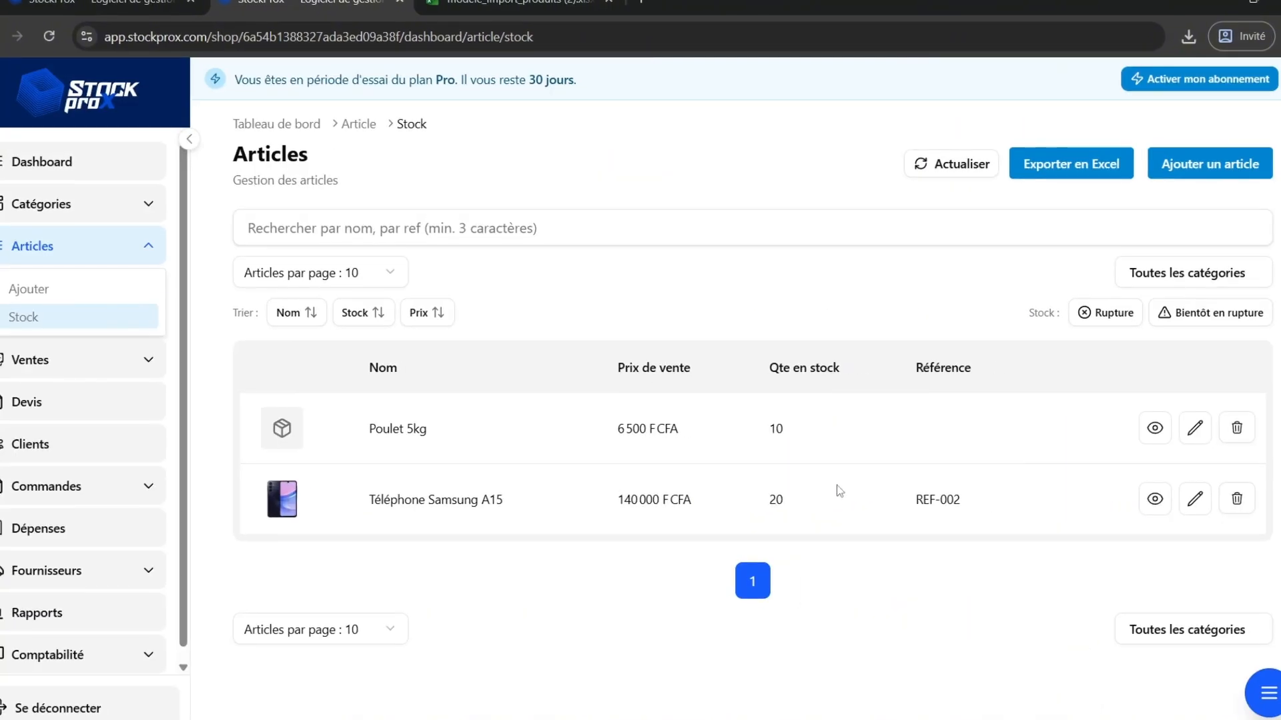
scroll(978, 505, up, 5)
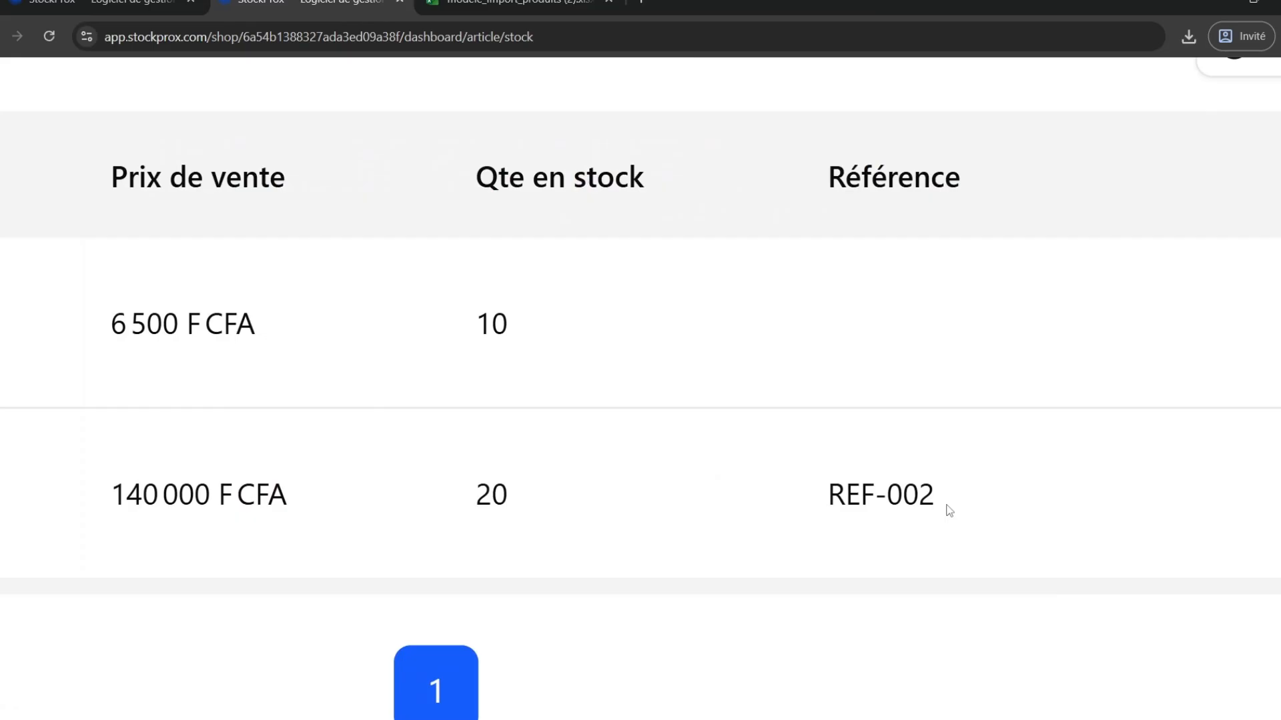
scroll(917, 515, down, 5)
click(1155, 499)
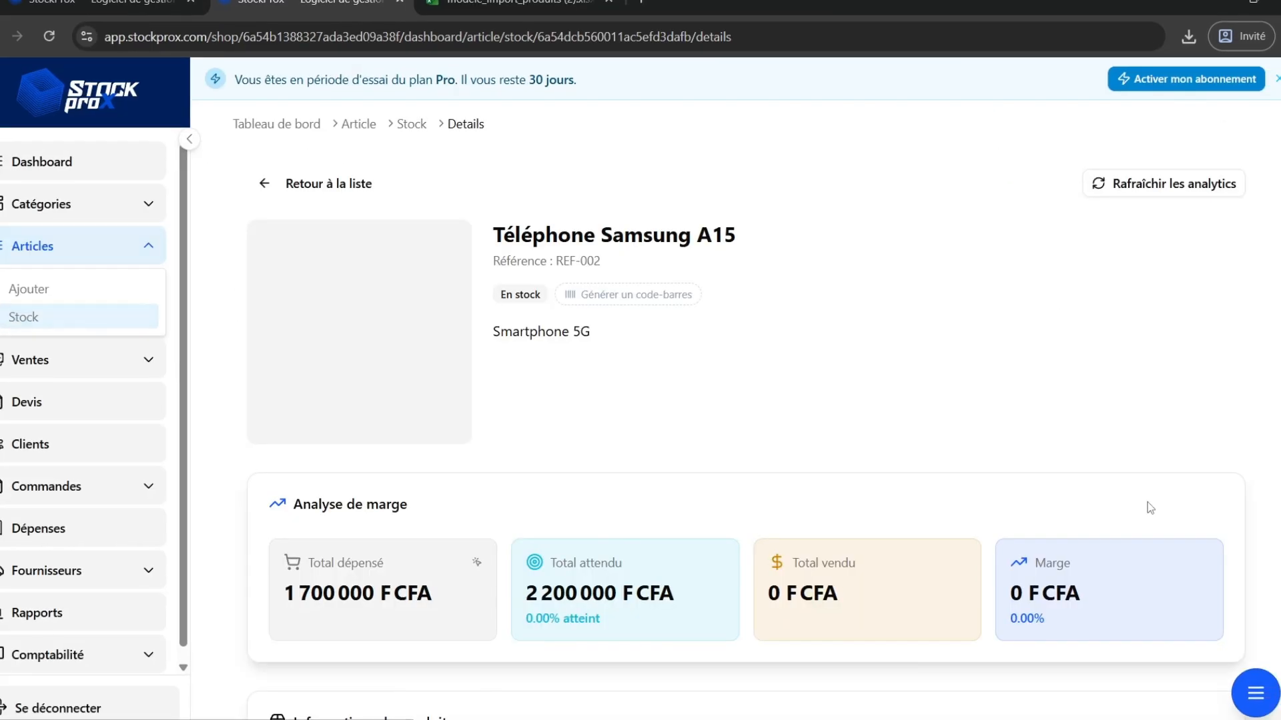
click(1137, 189)
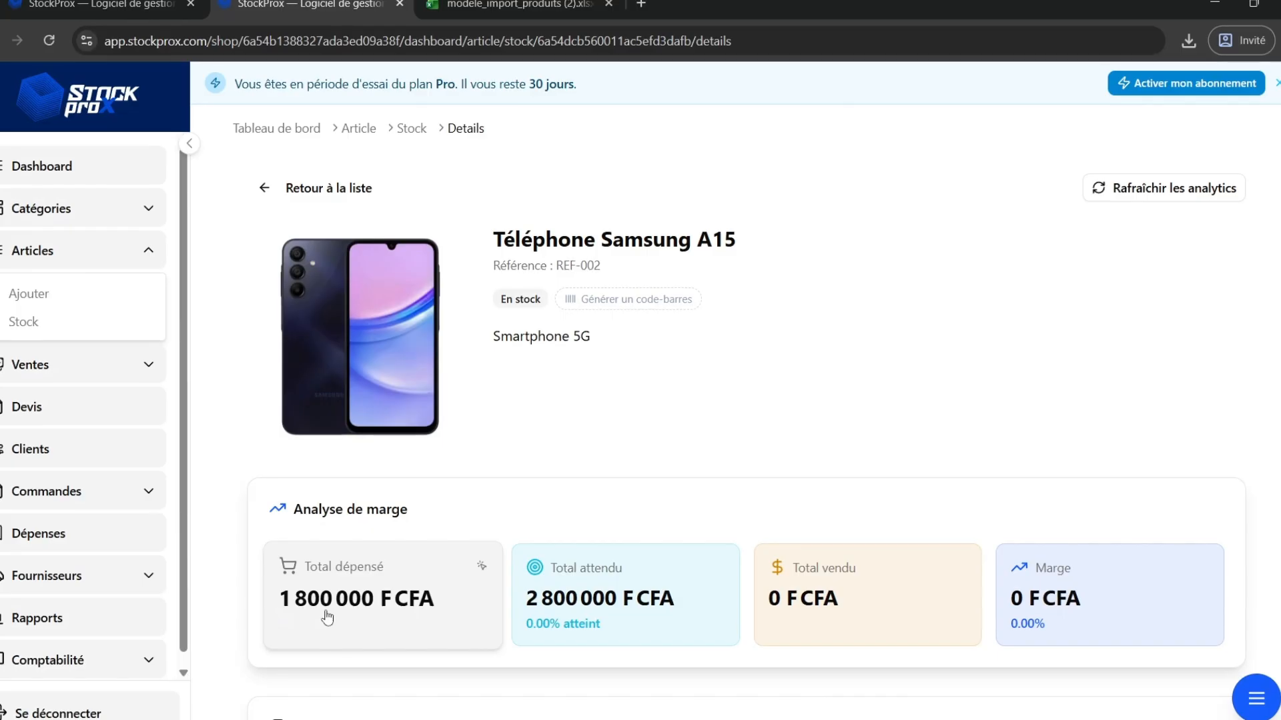
Examine the margin analysis and product information of Téléphone Samsung A15.
scroll(336, 614, down, 5)
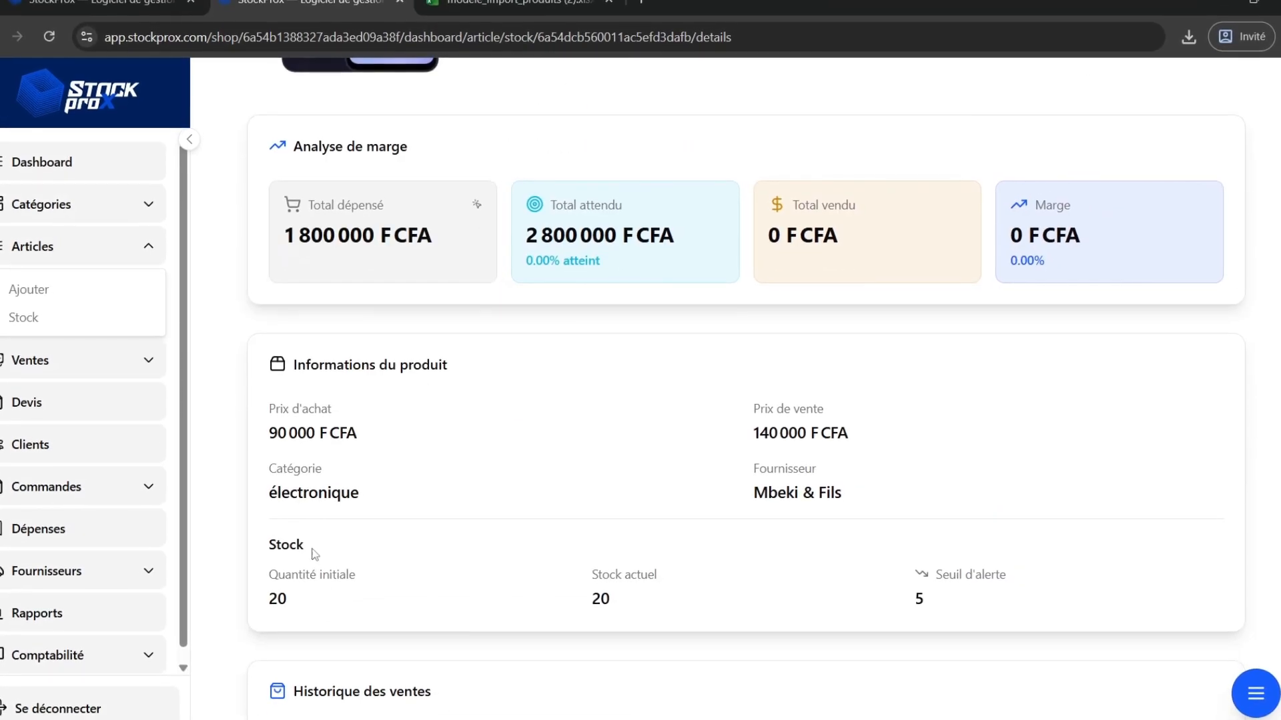
drag(273, 429, 359, 431)
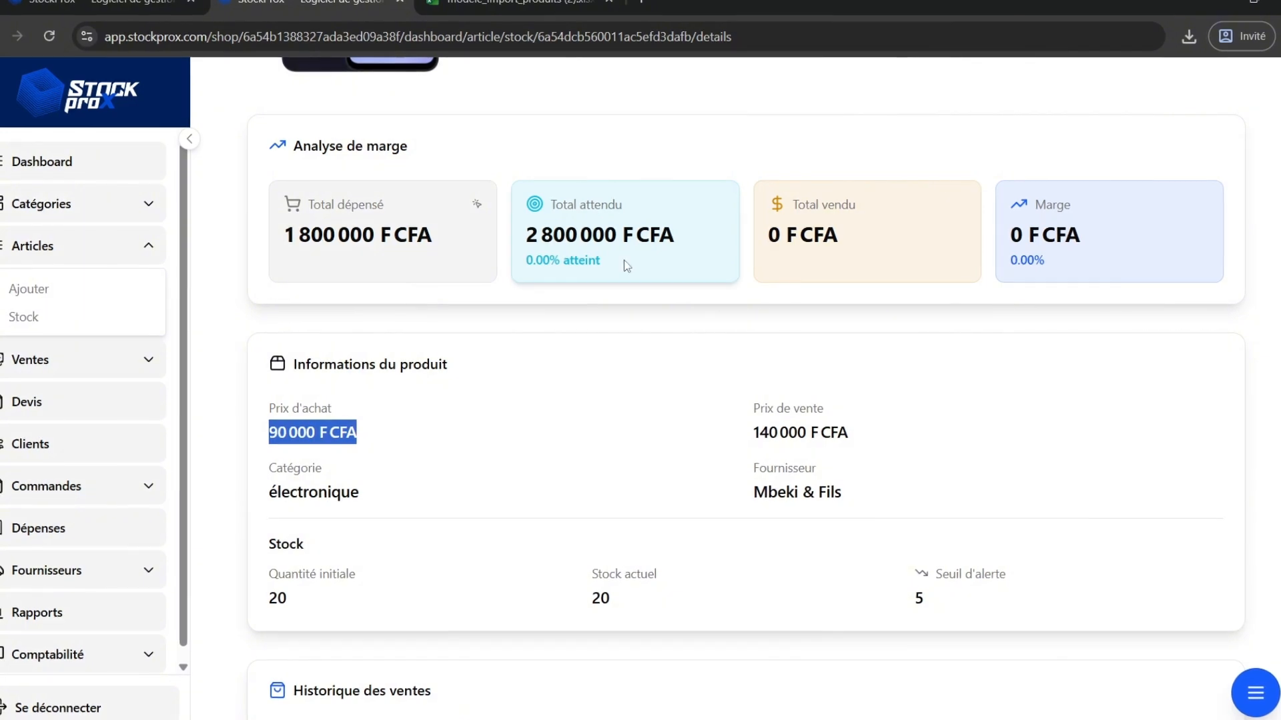
click(530, 503)
scroll(530, 503, down, 3)
scroll(531, 504, up, 8)
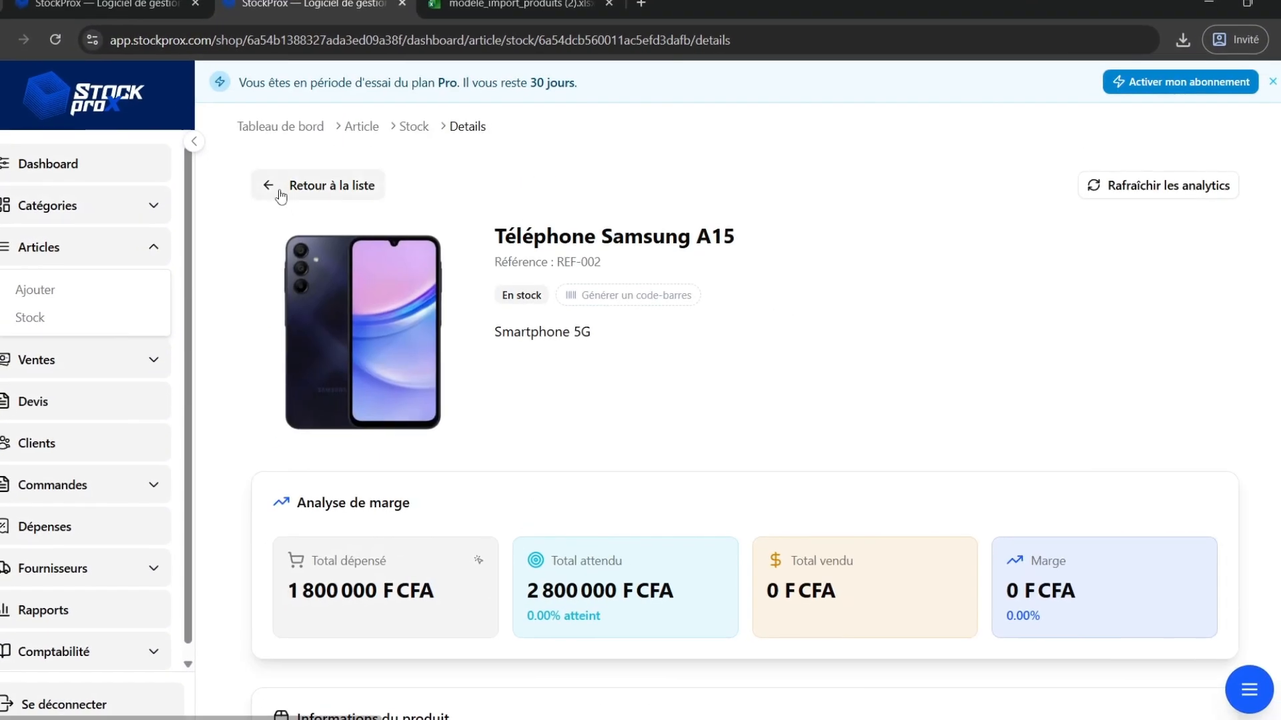
Start adding a new article named Ballon de foot with purchase price 2500 and sale price 5000.
click(280, 193)
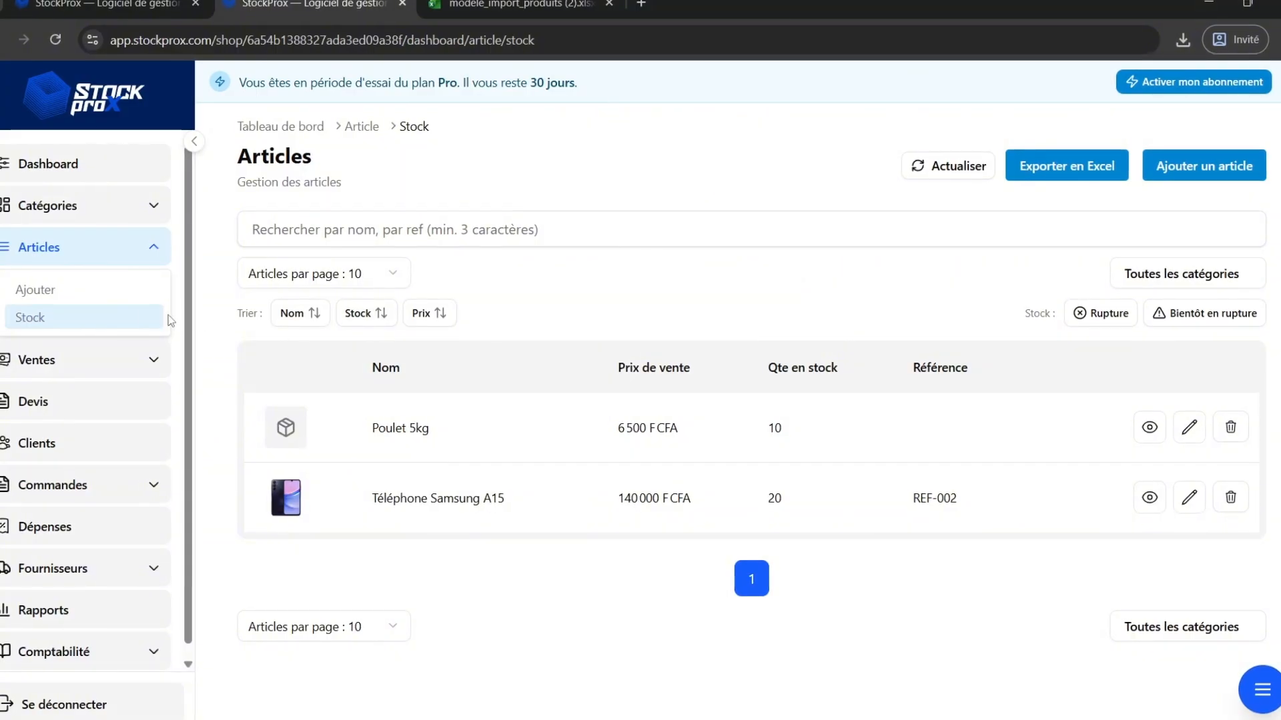
click(83, 302)
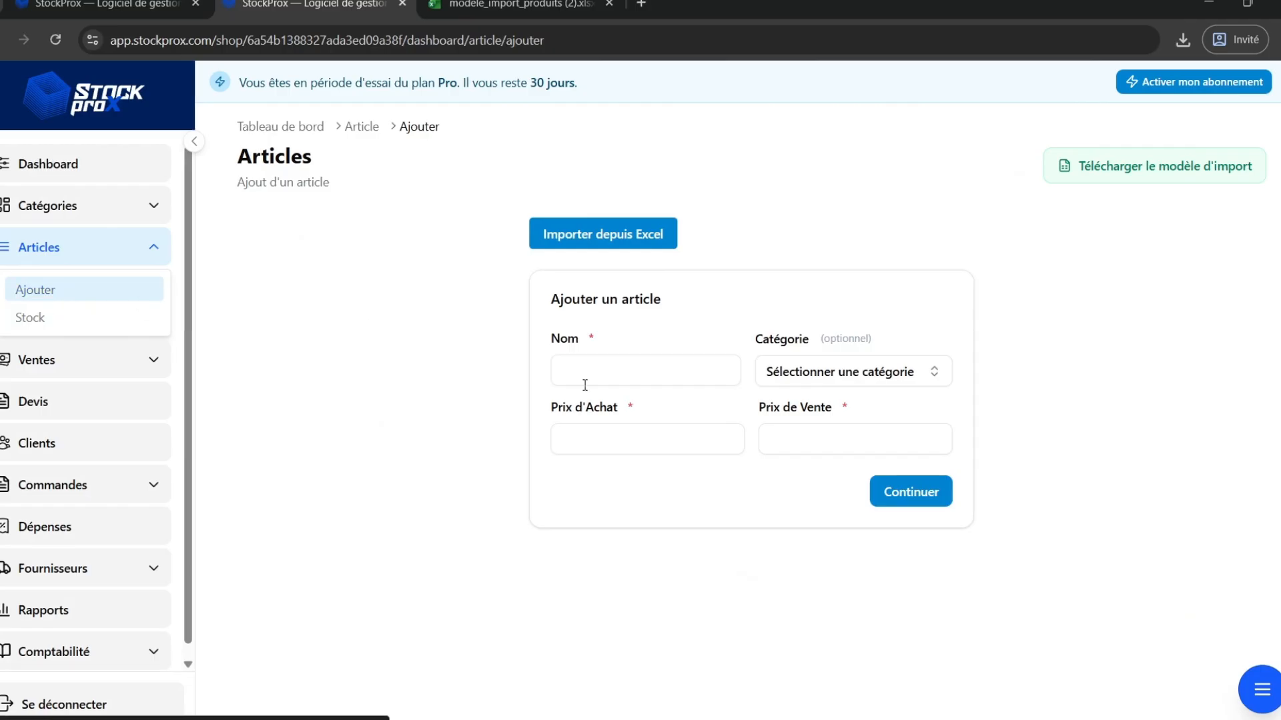
click(618, 375)
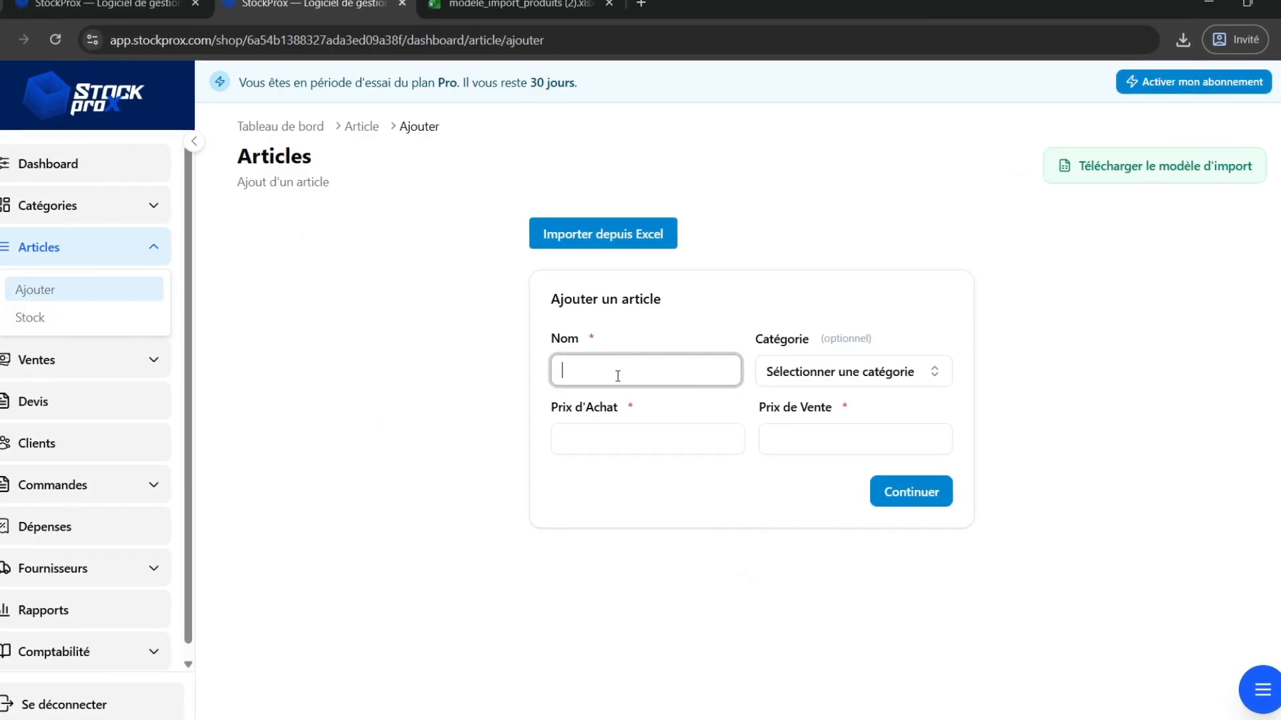
text(Ballon de foot)
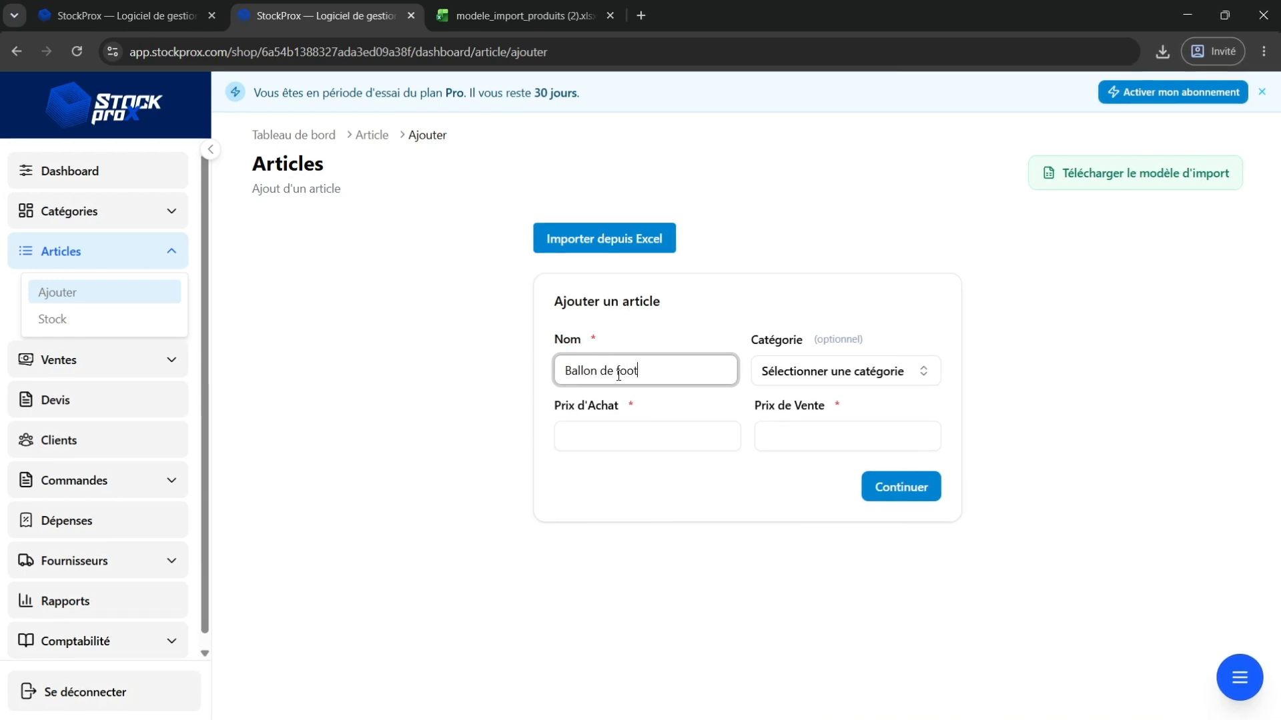
click(593, 438)
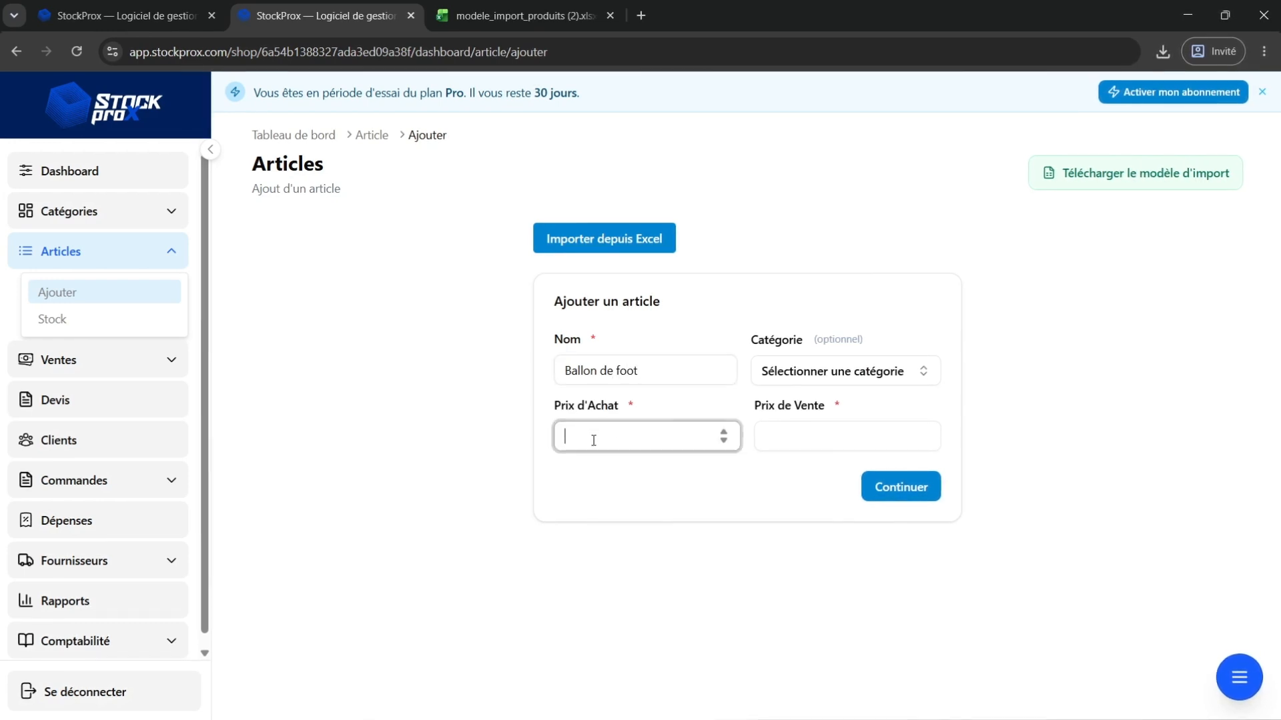
click(780, 439)
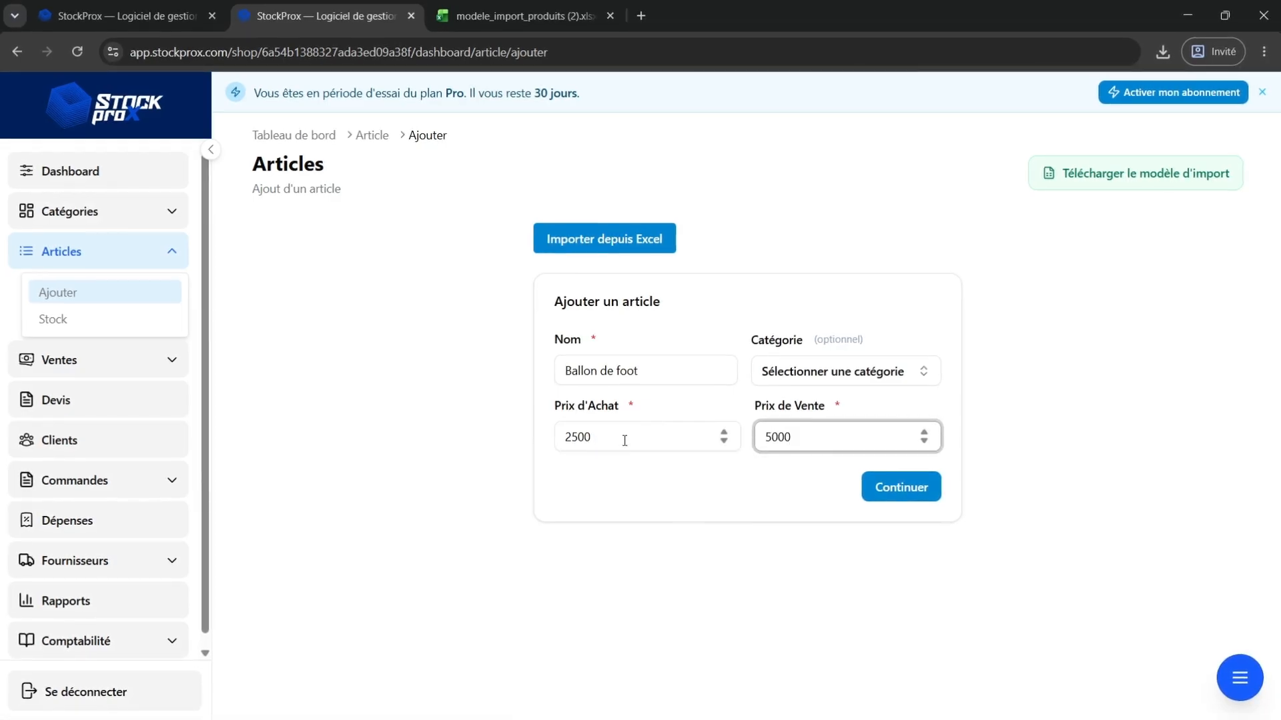
Clear both price fields and try to continue to the next page.
double_click(649, 437)
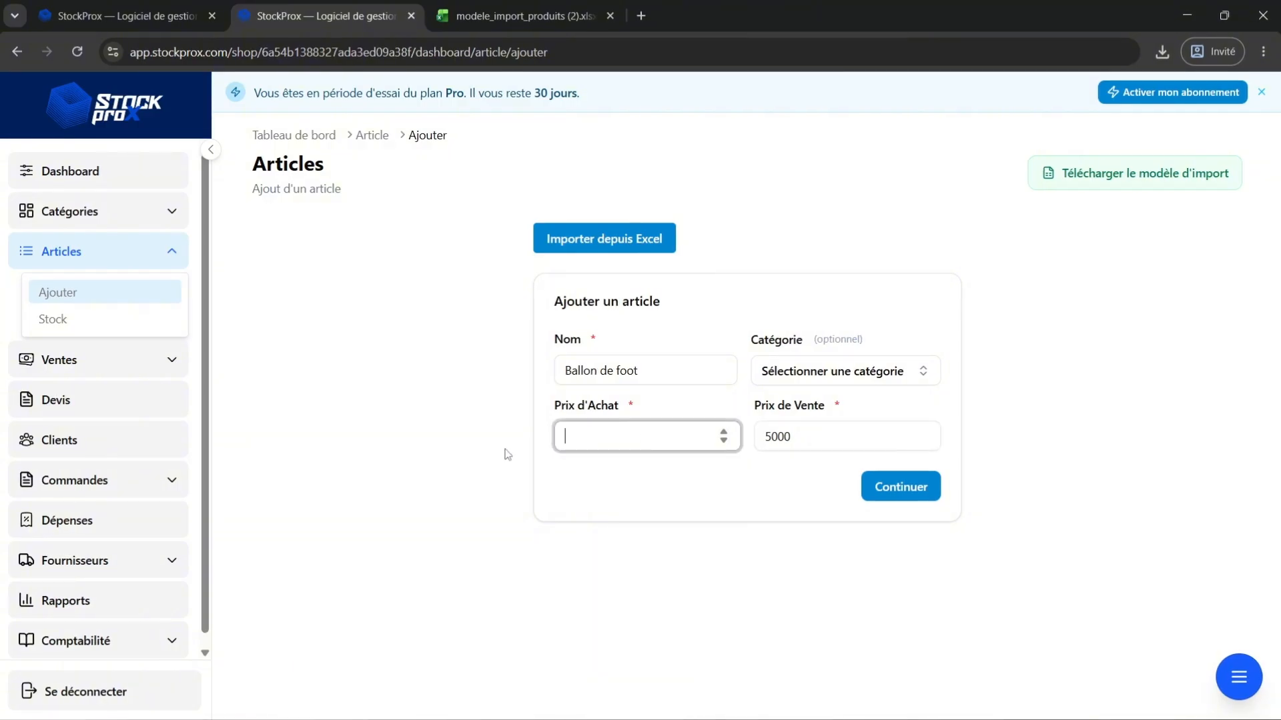
key(Tab)
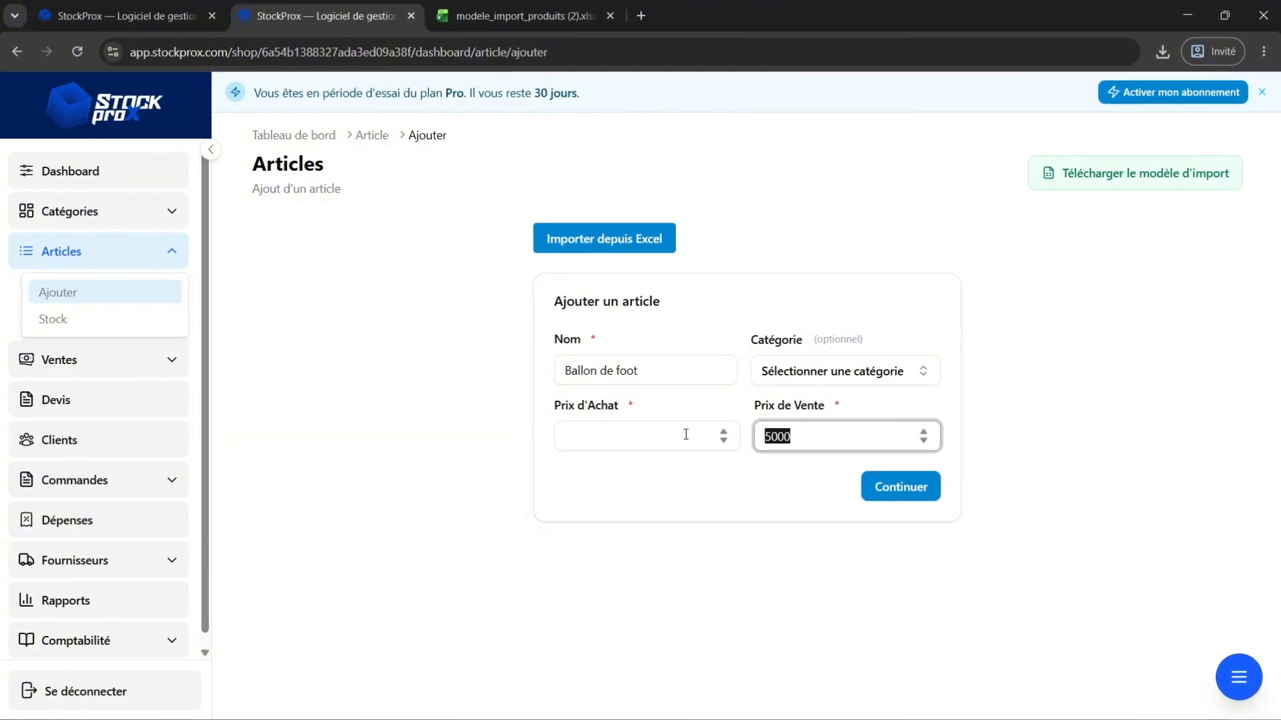
key(BackSpace)
click(884, 492)
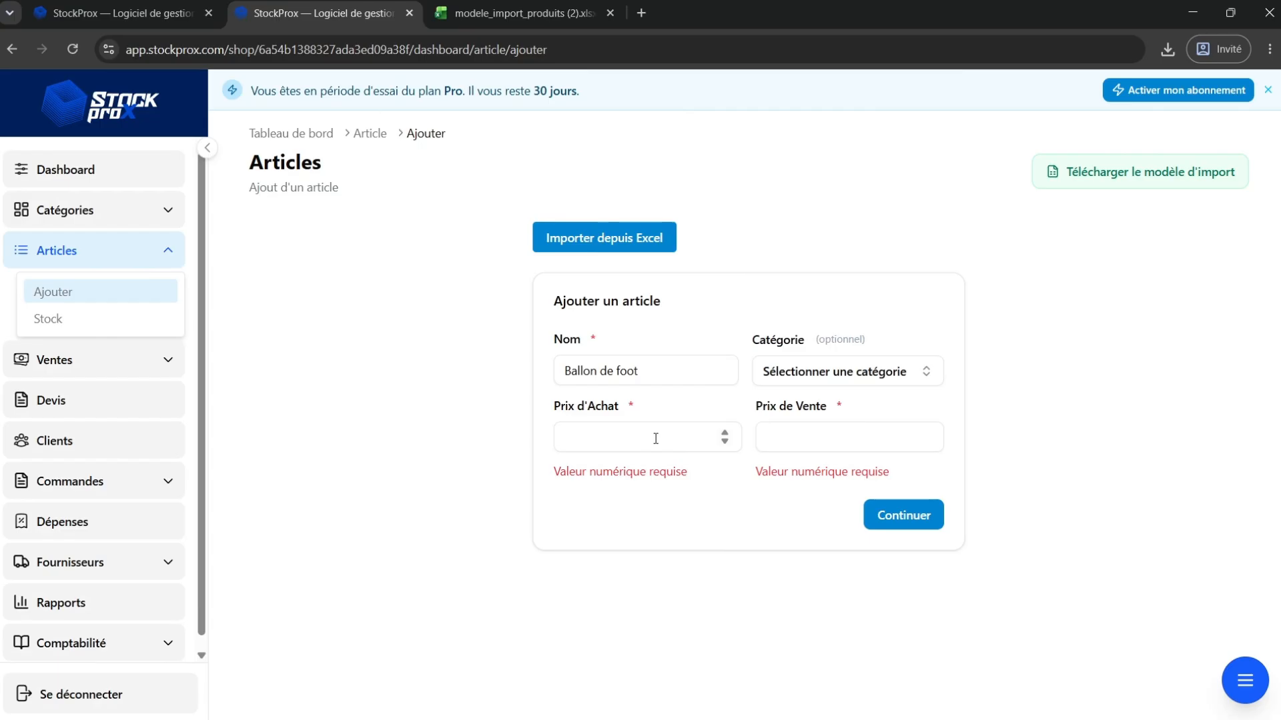
Enter purchase price 2500 and sale price 5000 for Ballon de foot and continue to the stock page.
click(638, 438)
text(2500)
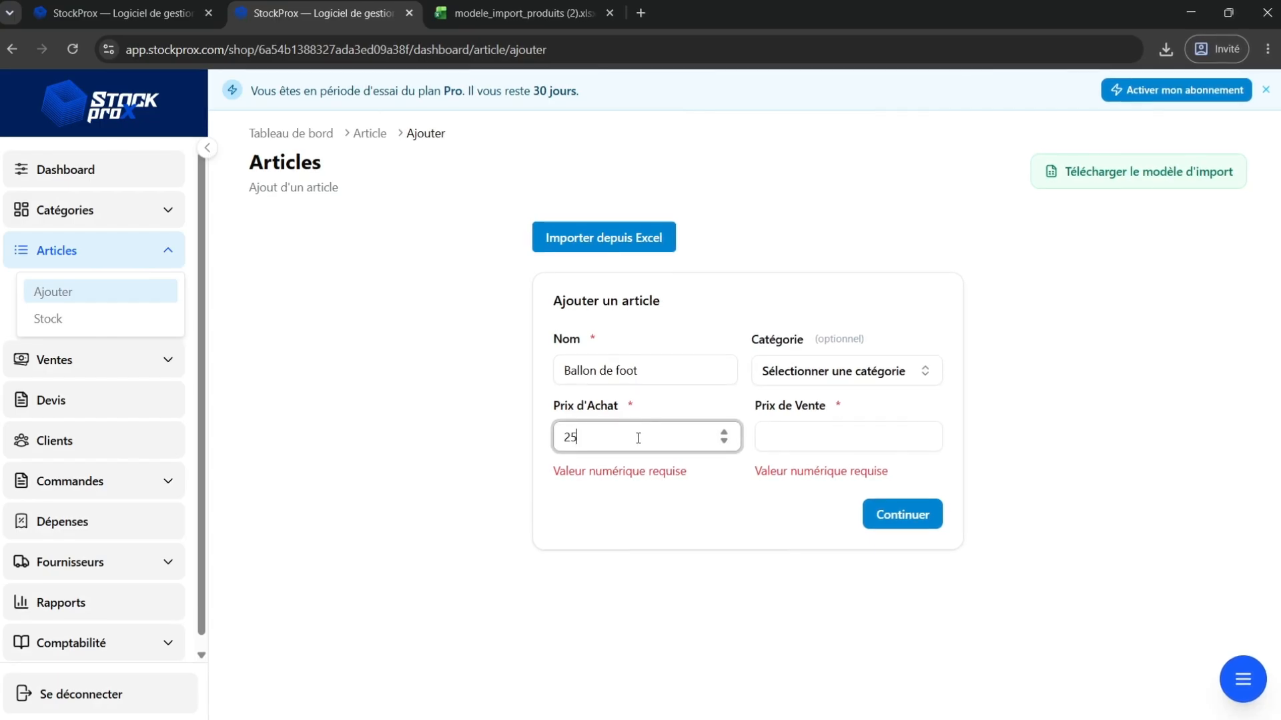
click(811, 446)
text(5)
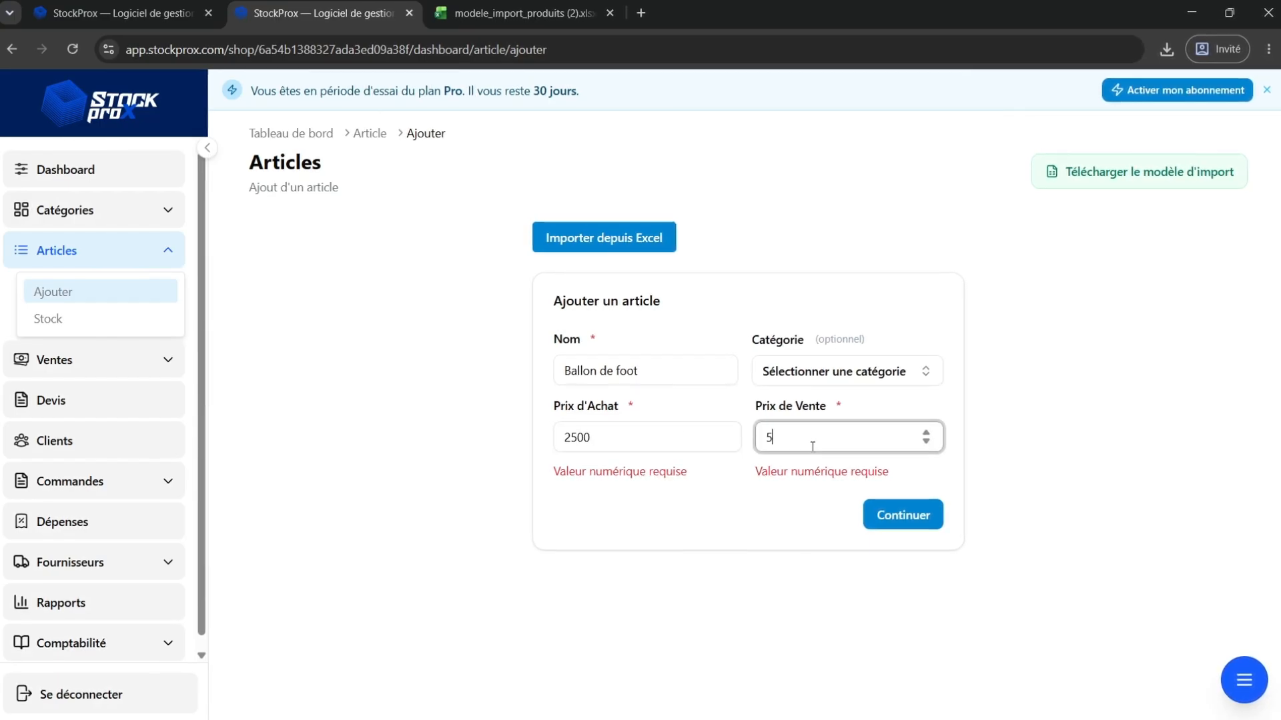
text(000)
click(914, 515)
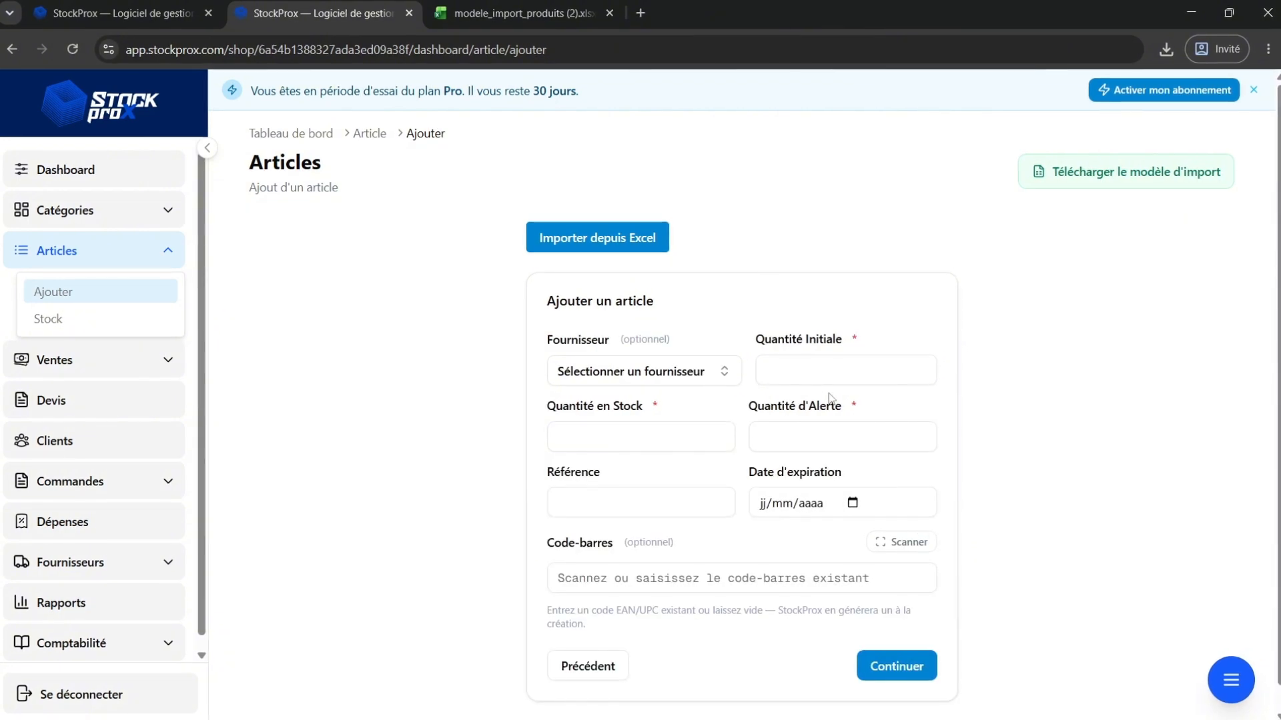
Go back to the first page, set Ballon de foot's category to test catégorie, and continue.
click(603, 674)
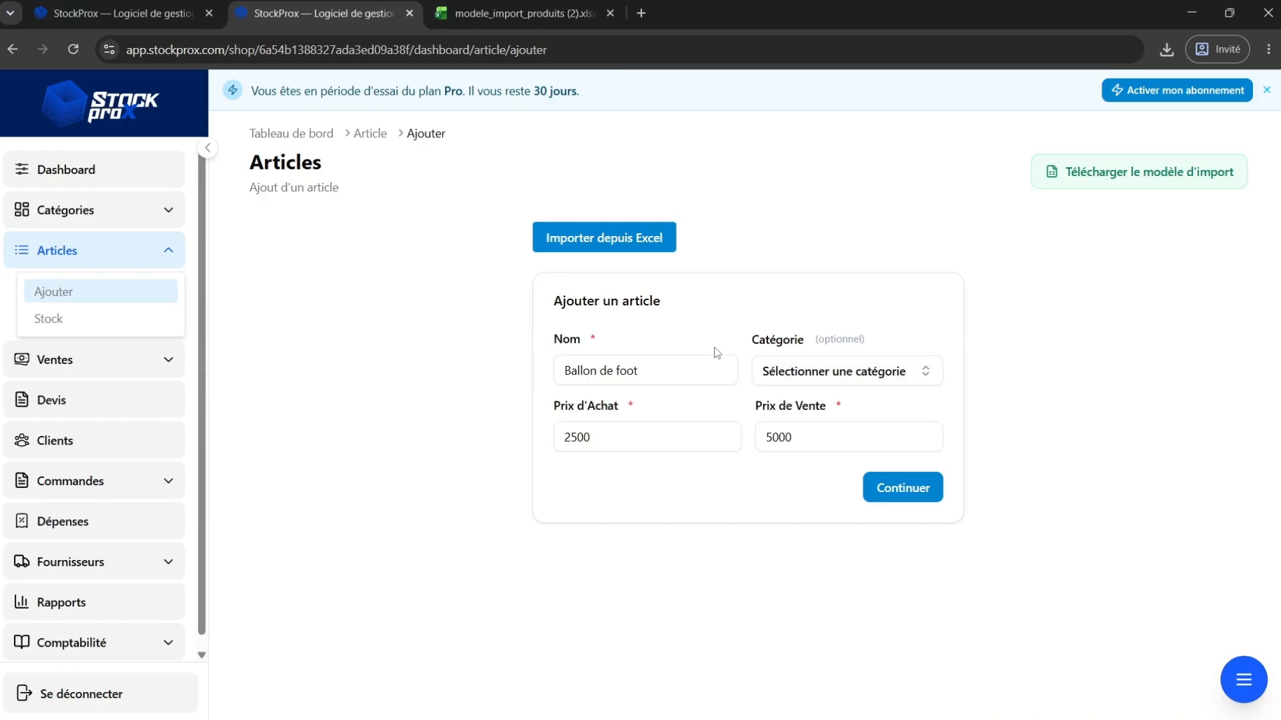
click(795, 364)
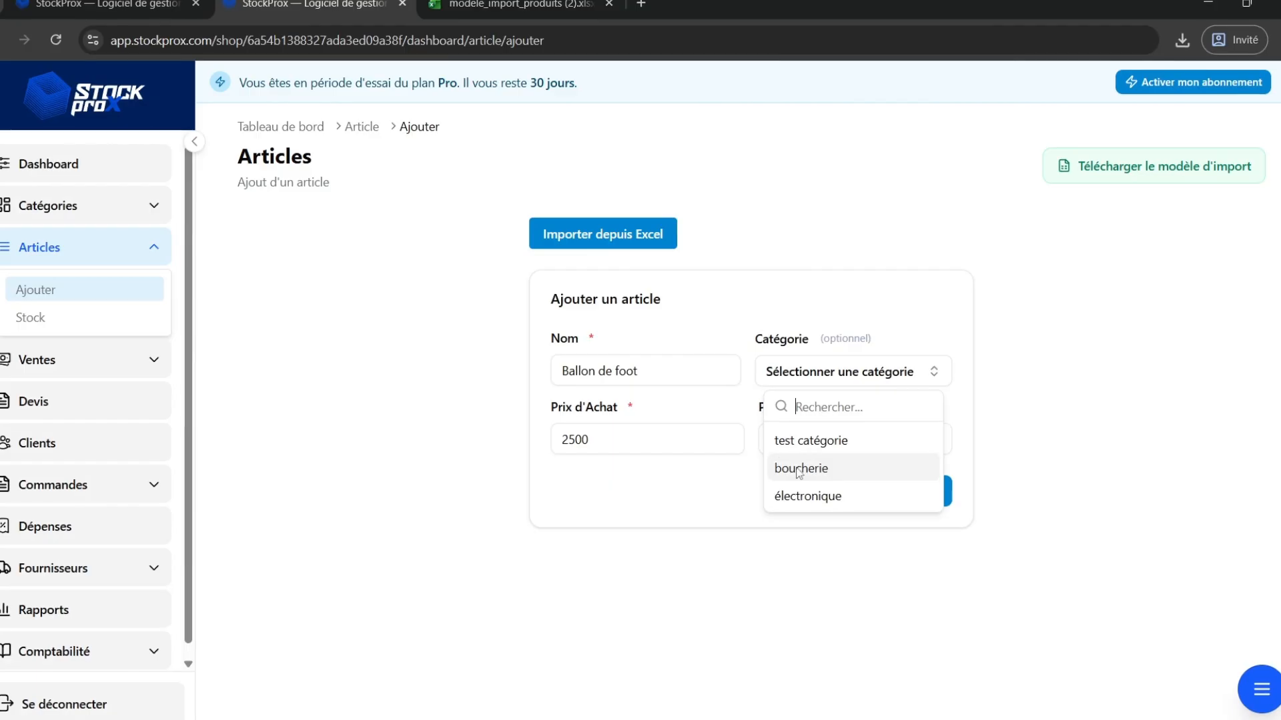
click(765, 322)
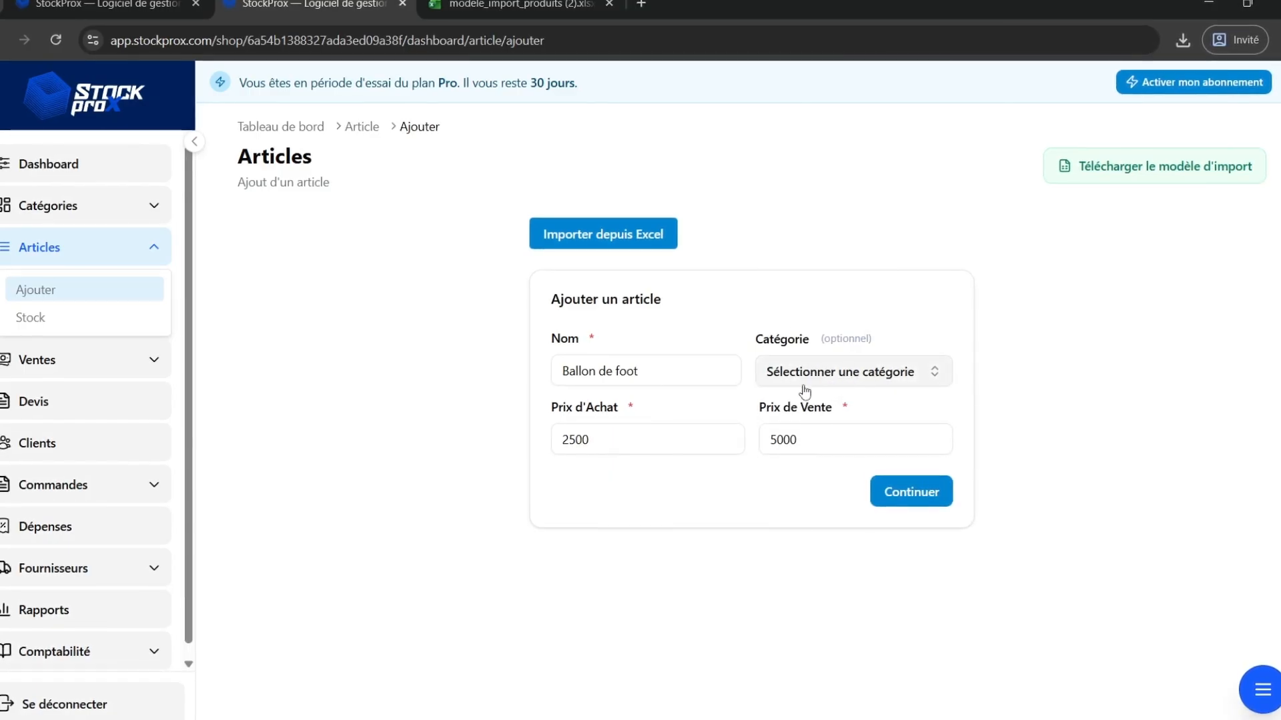
click(772, 373)
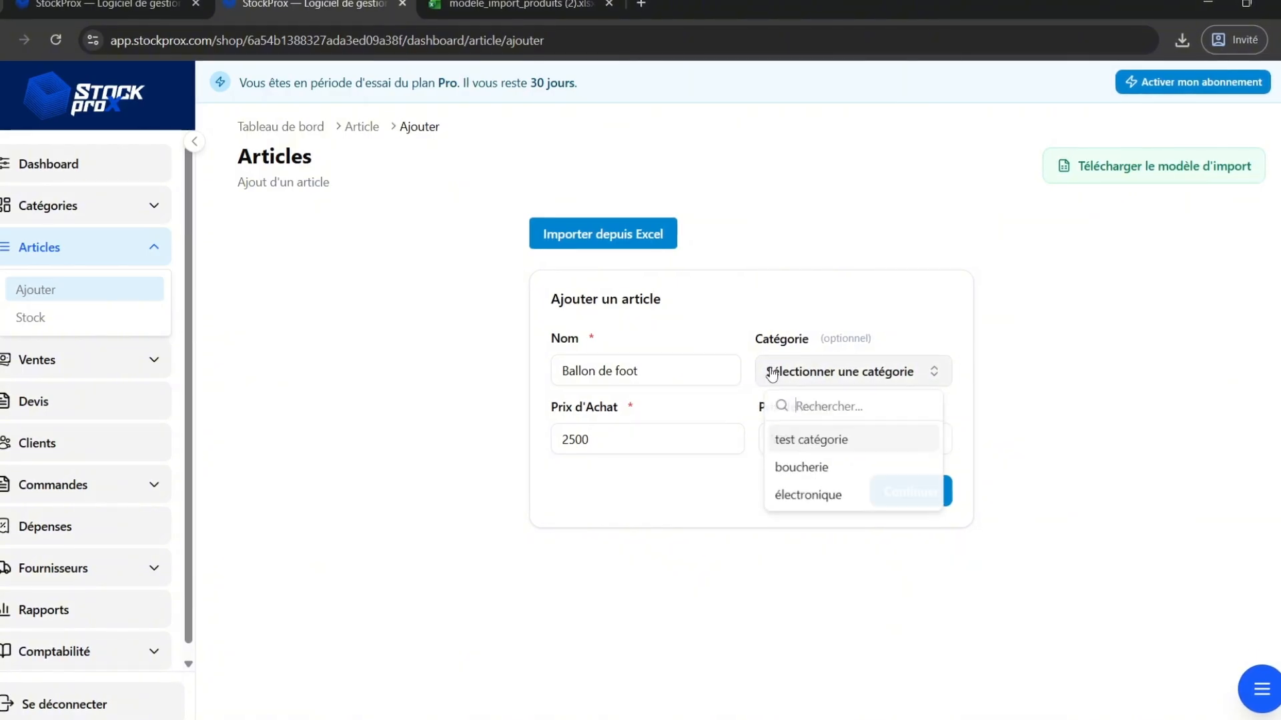
click(716, 502)
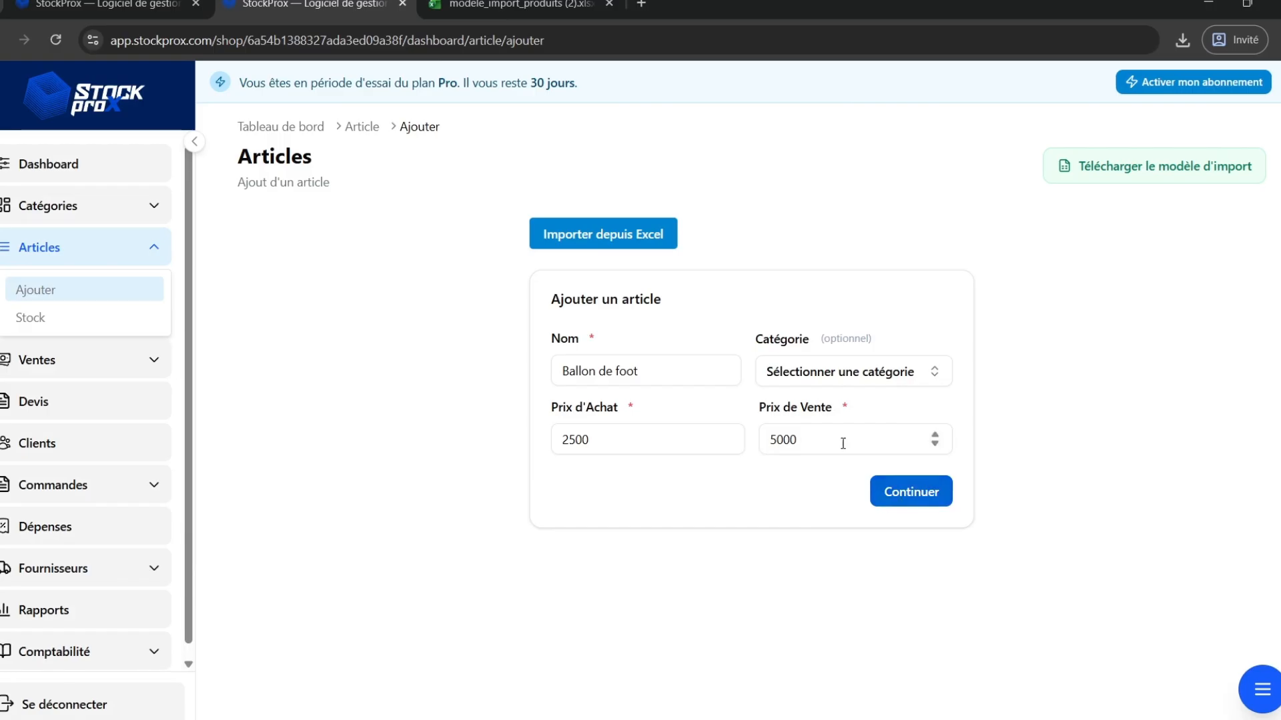
click(784, 381)
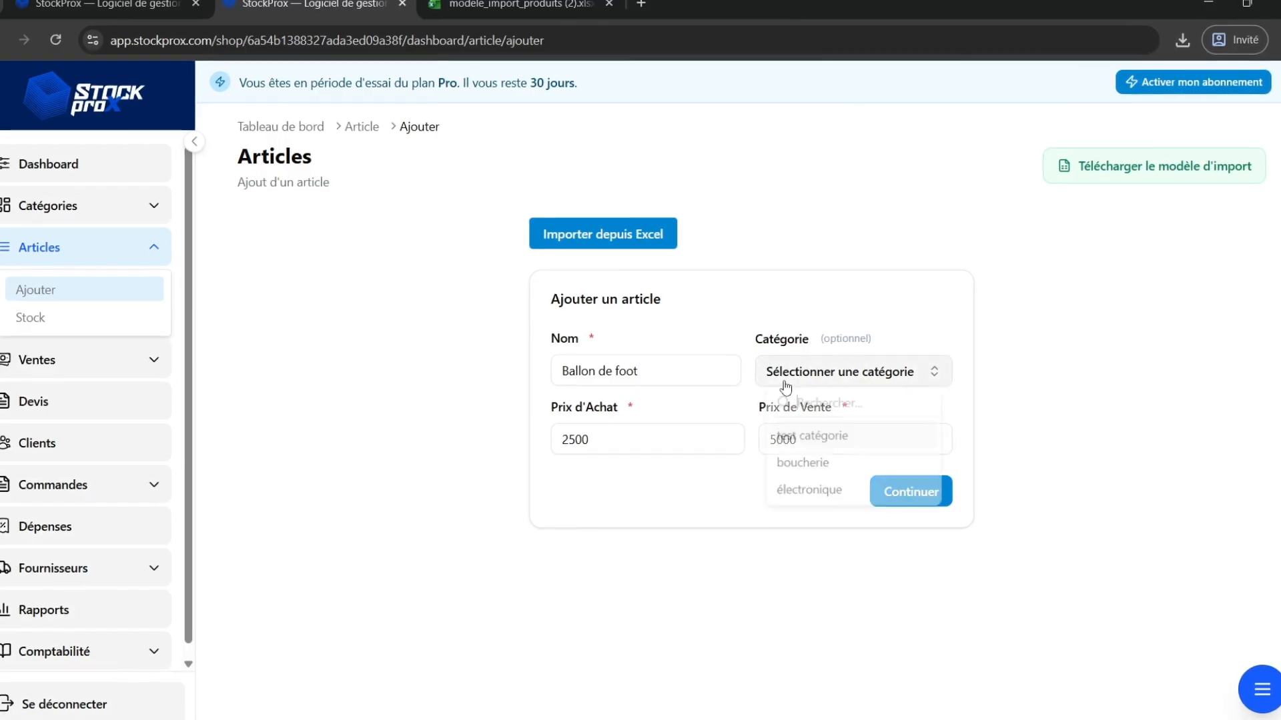
click(809, 442)
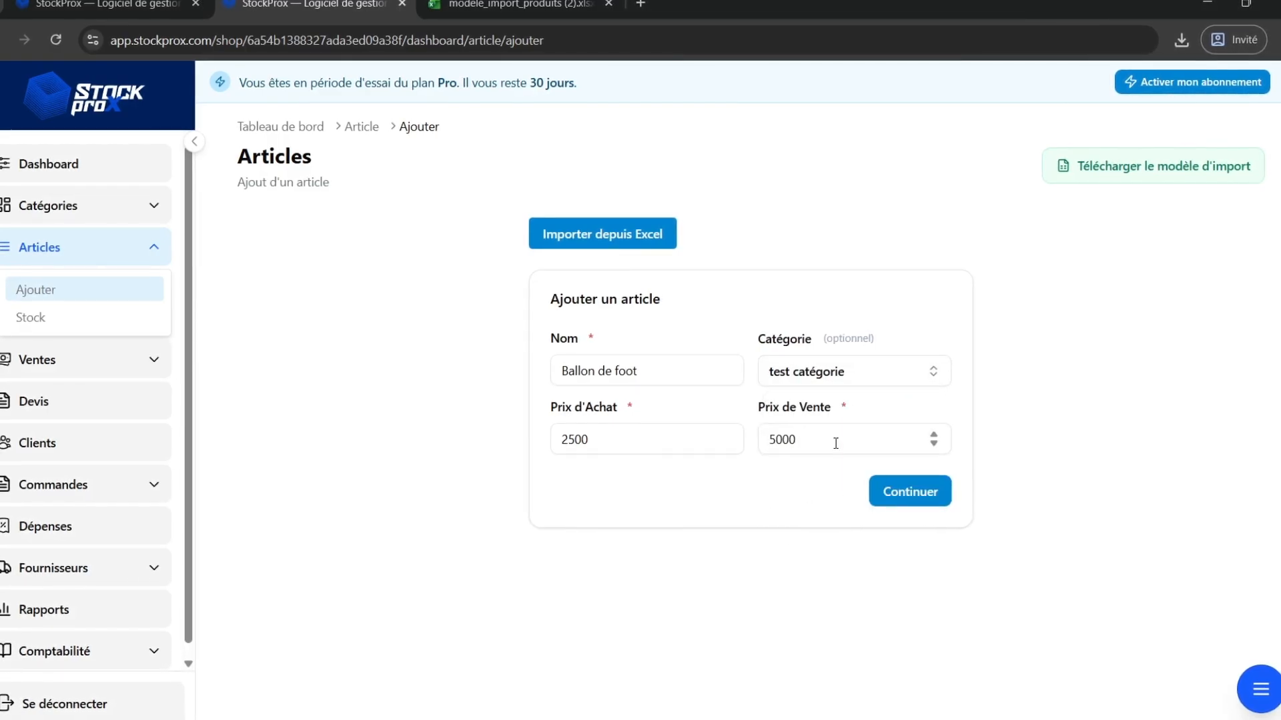
click(911, 492)
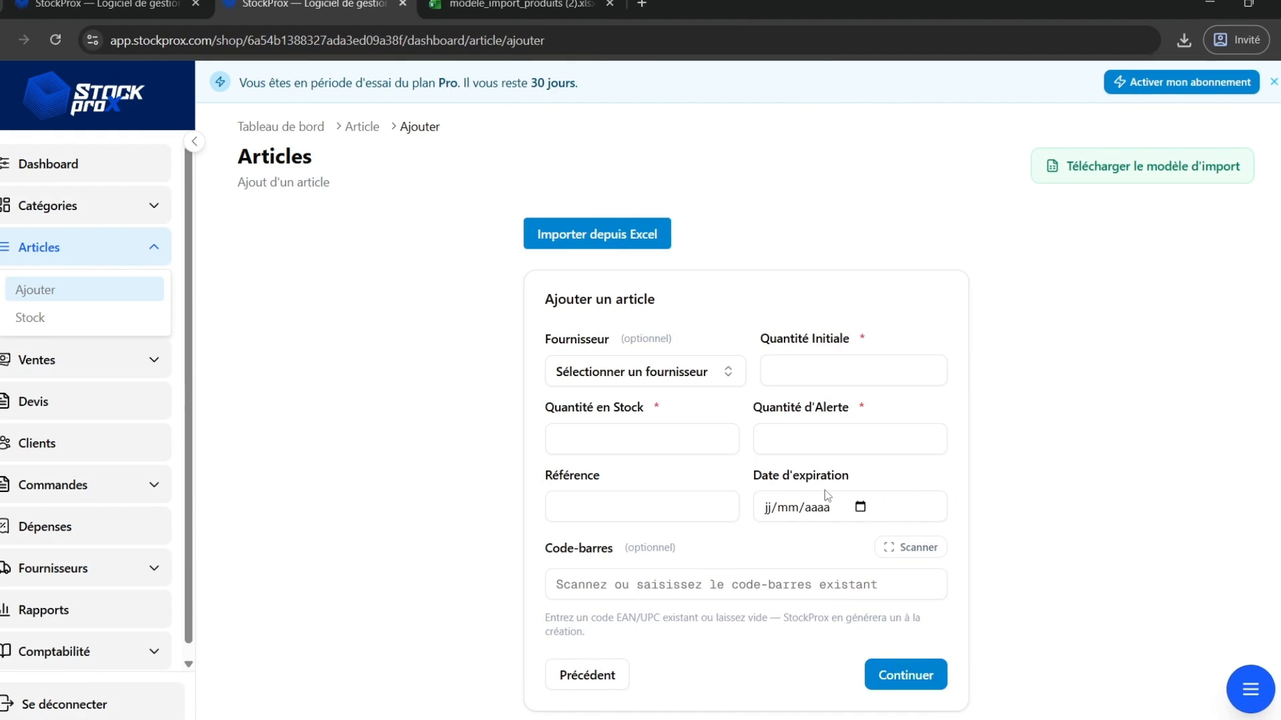
Select test fournisseur as the supplier and enter an initial quantity of 40 with 40 in stock.
click(635, 372)
click(618, 443)
click(789, 372)
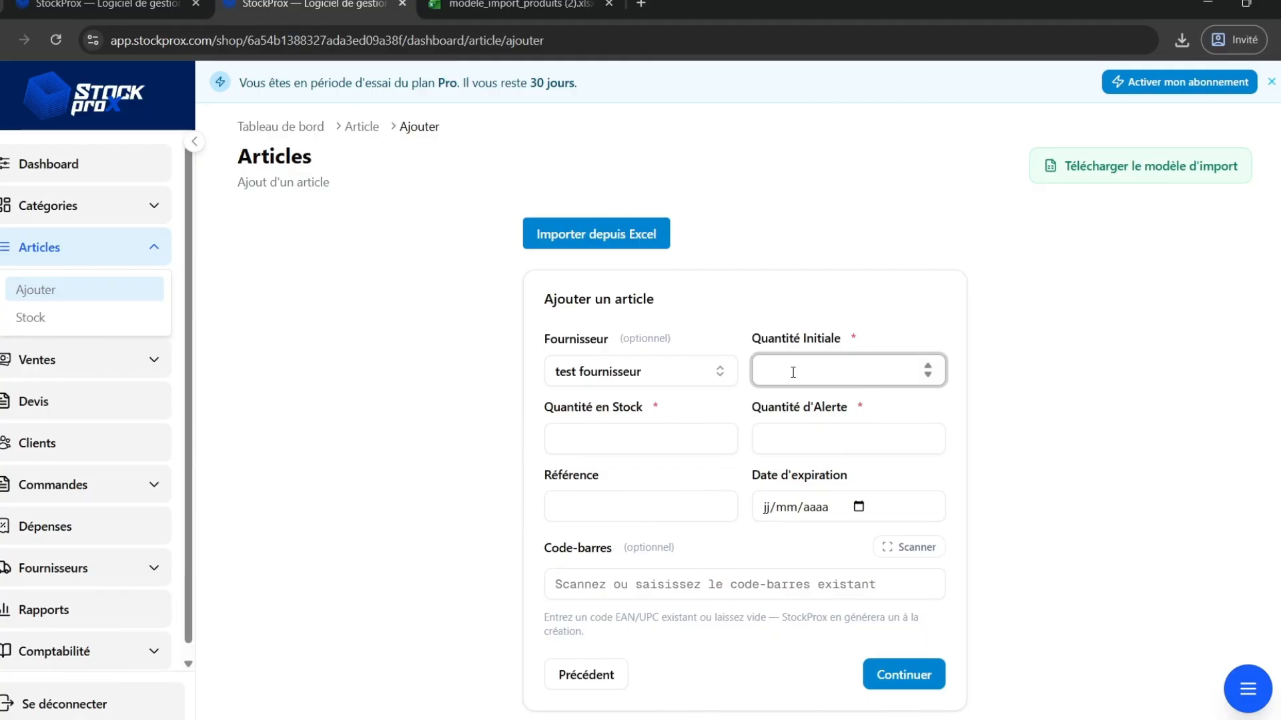
text(40)
click(640, 439)
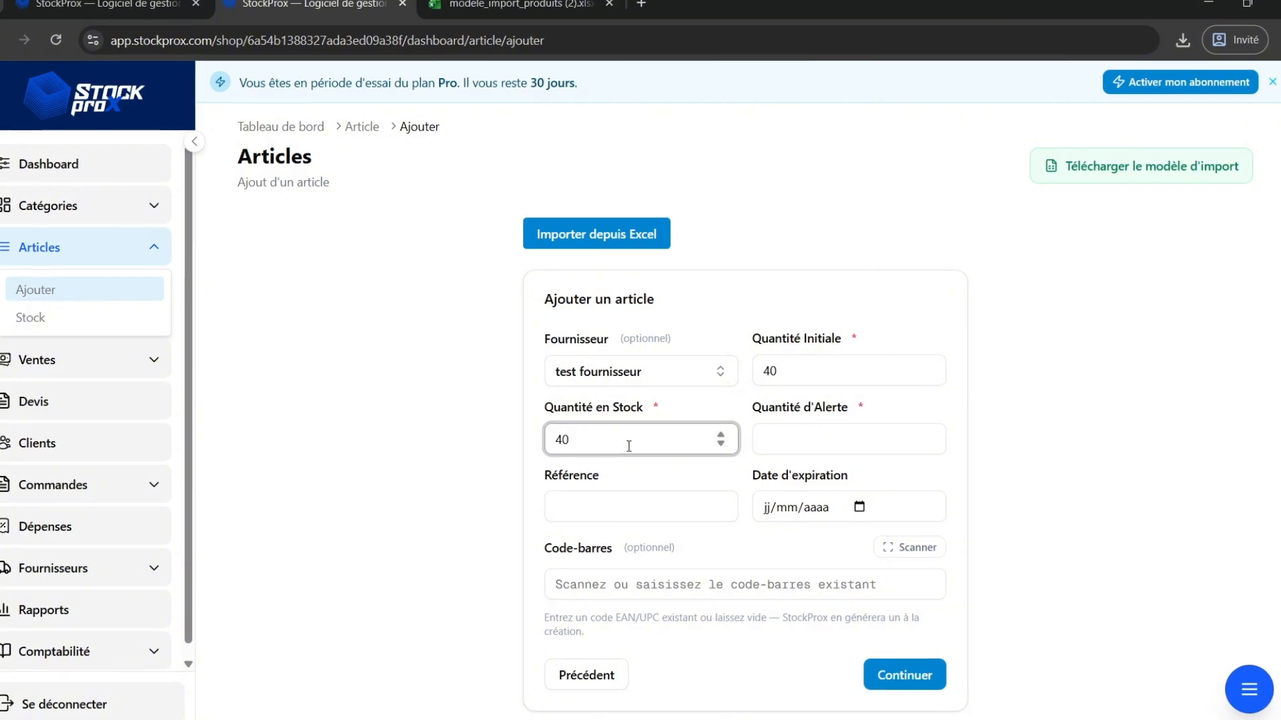
Set the alert quantity to 10, leaving reference, expiry date and barcode empty.
click(794, 441)
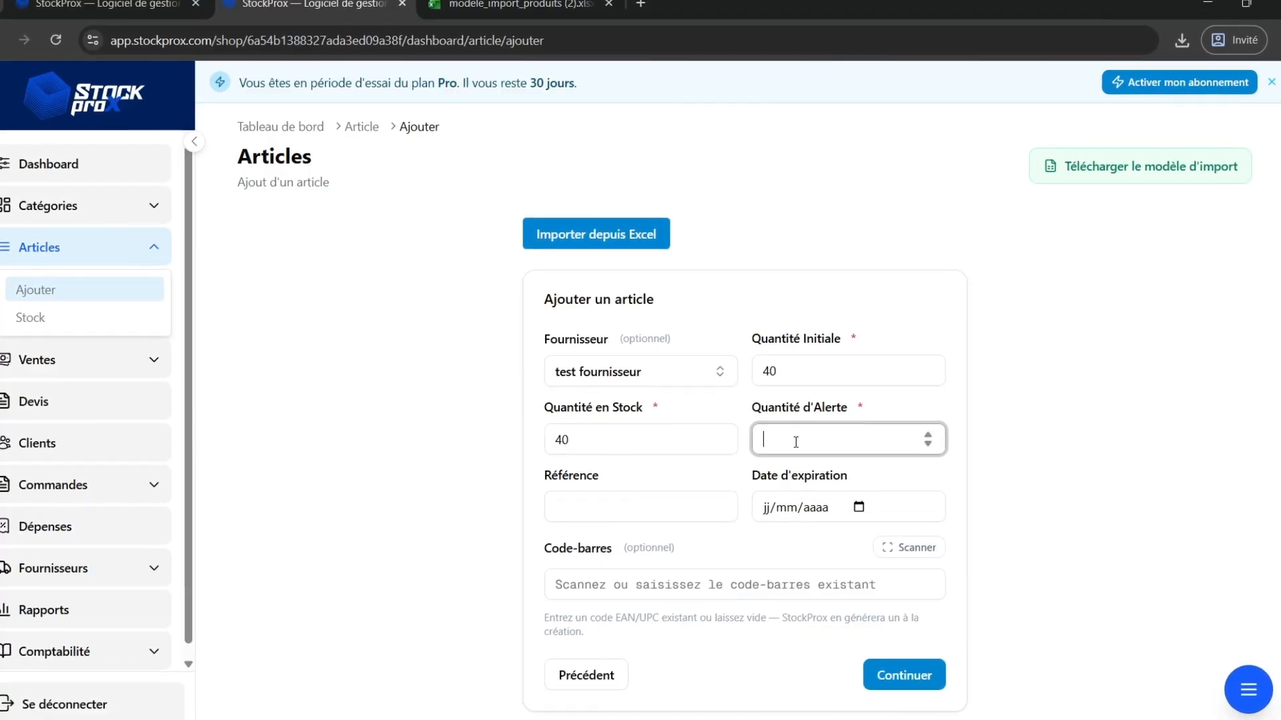
text(10)
click(670, 508)
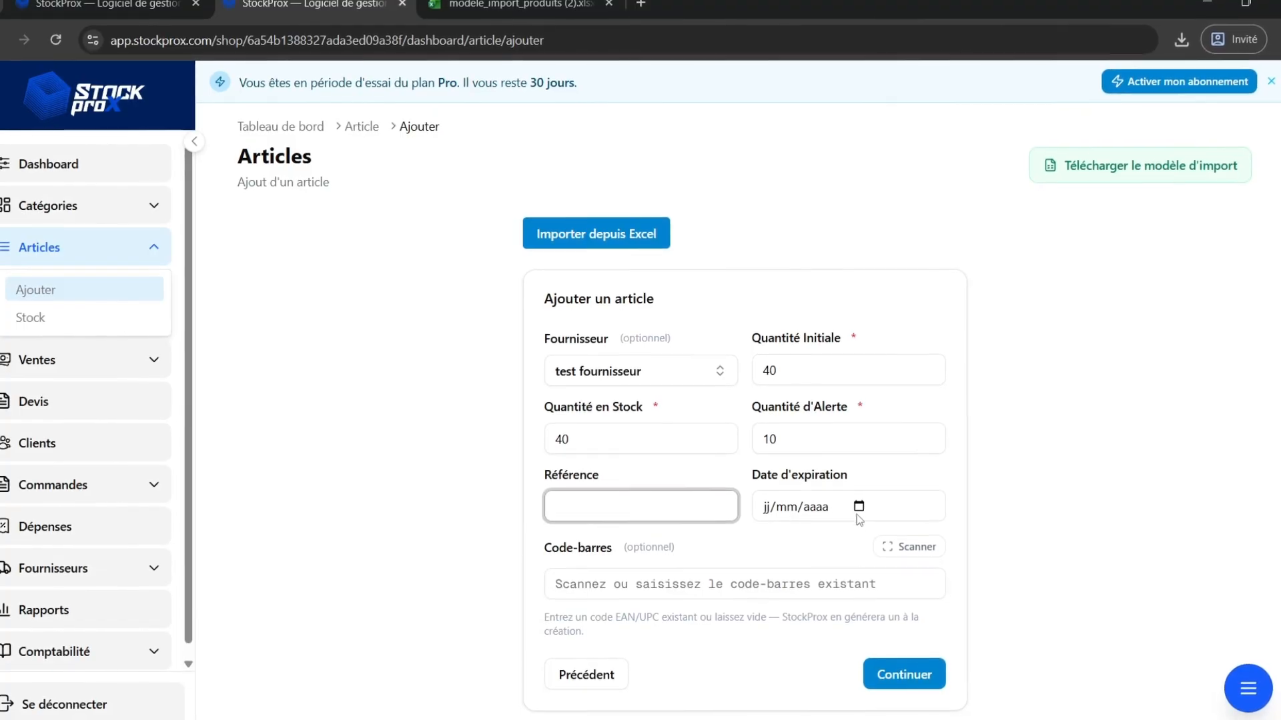
scroll(894, 530, down, 1)
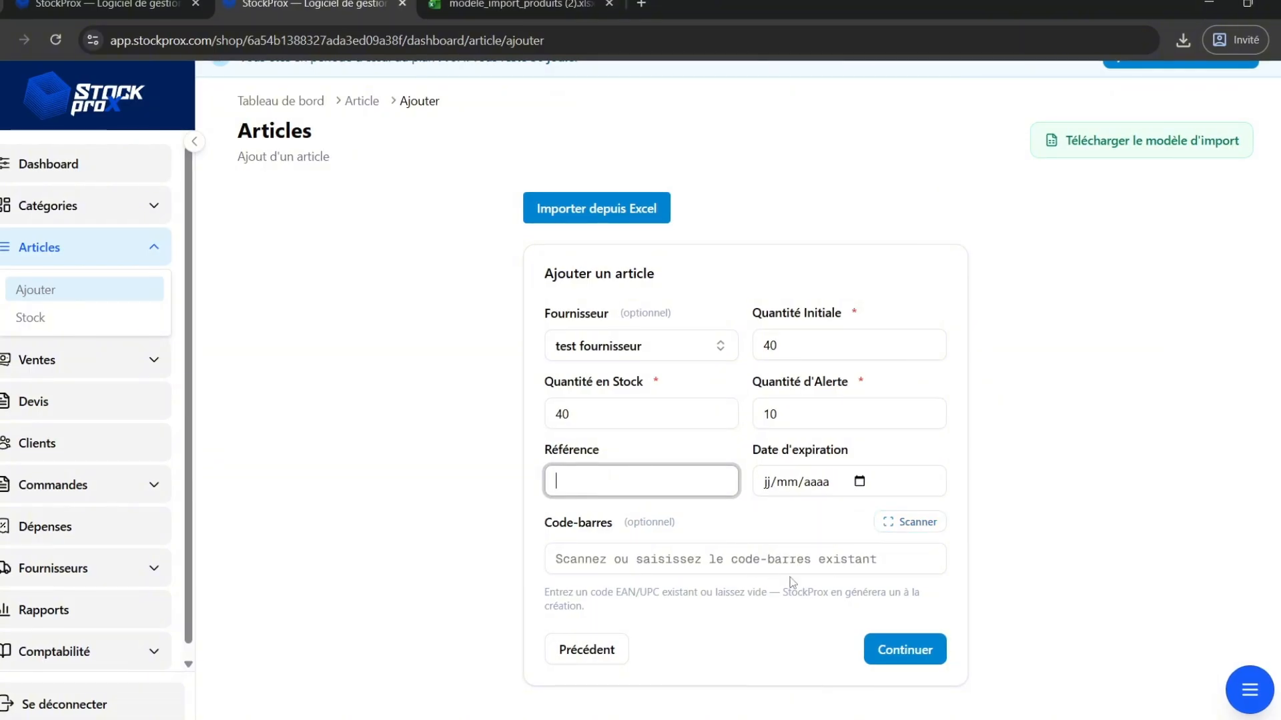
click(767, 641)
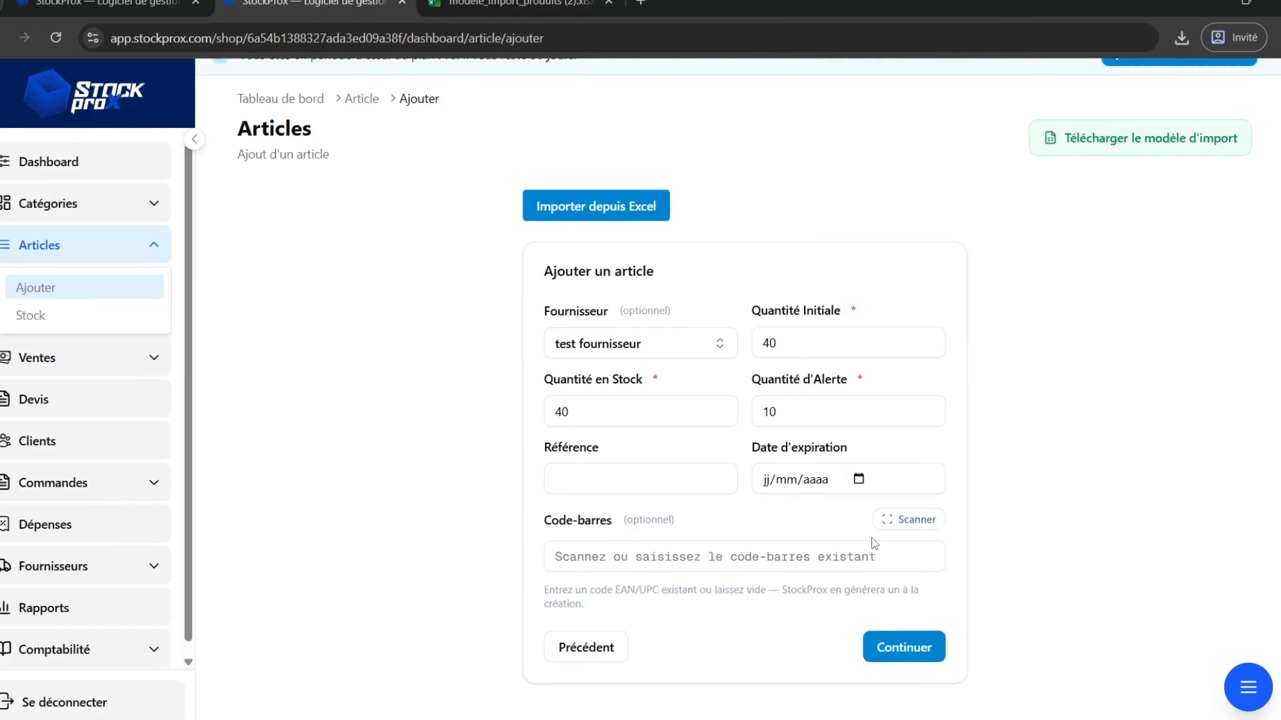
Continue to the image and description page, save Ballon de foot, and close the barcode label dialog.
click(888, 648)
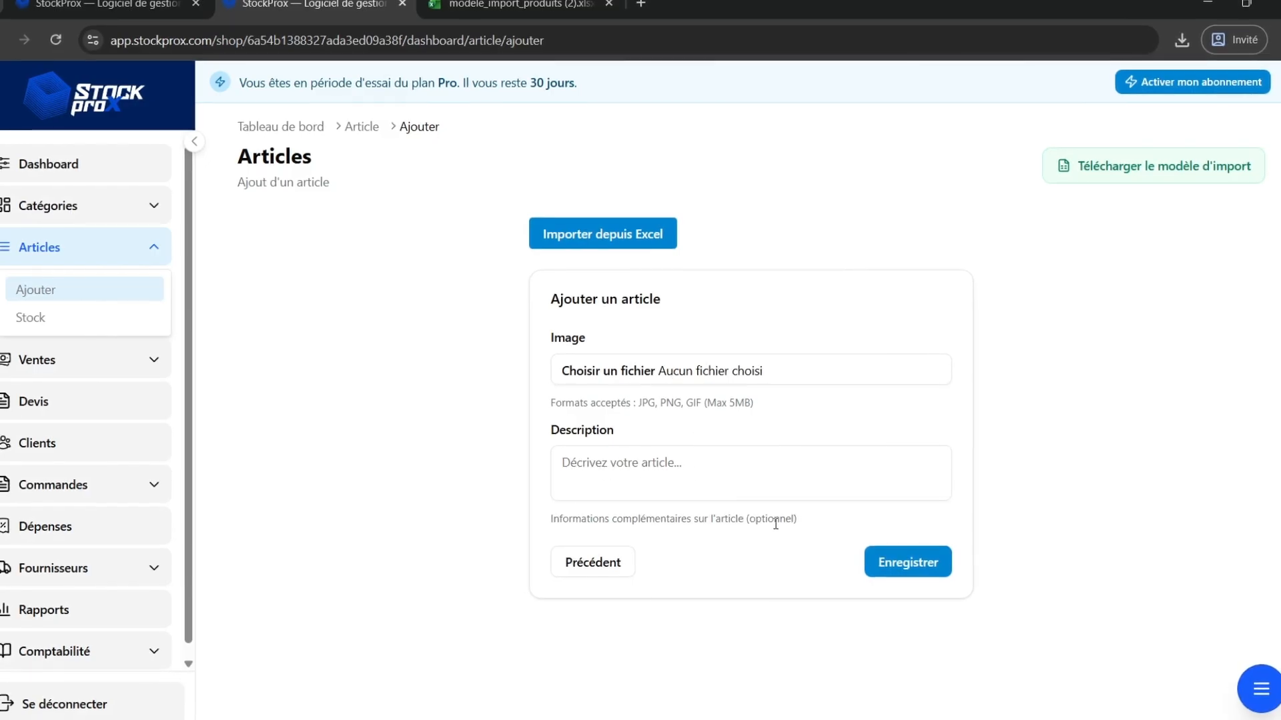
click(872, 552)
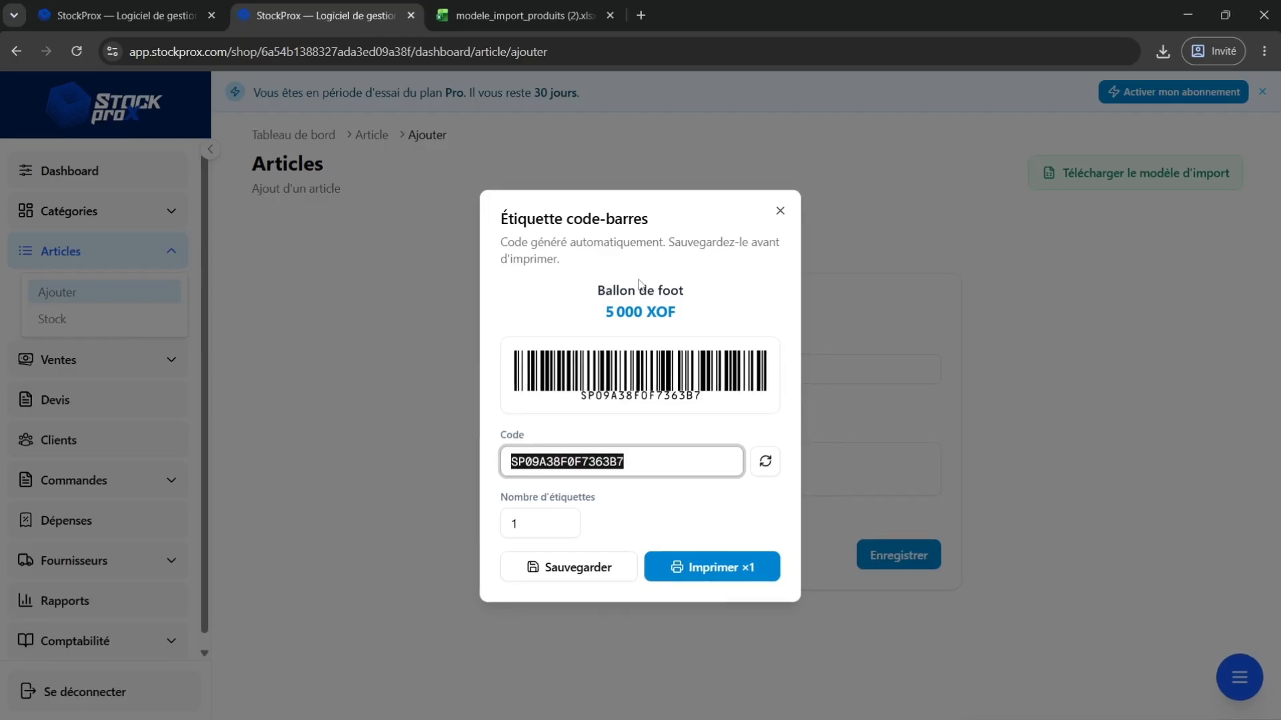
click(780, 213)
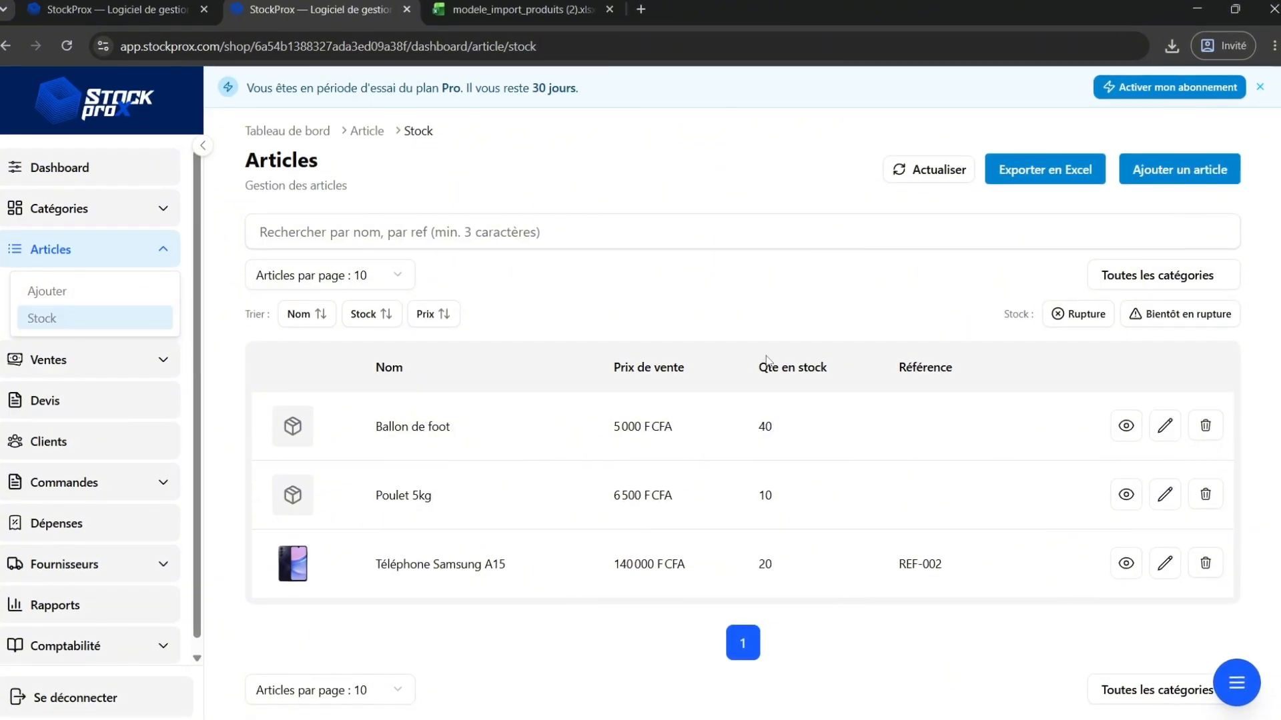
Open the stock list and examine the details page of Ballon de foot, including margins and stock.
click(489, 13)
click(299, 16)
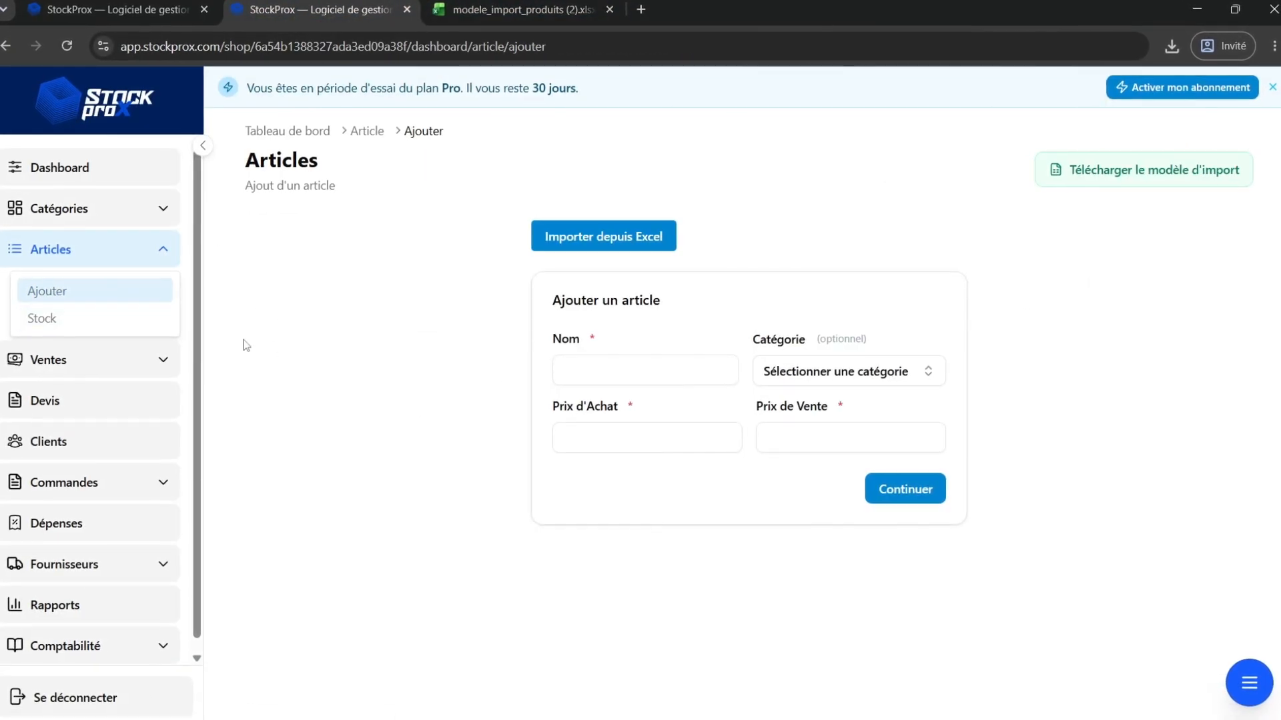
click(129, 330)
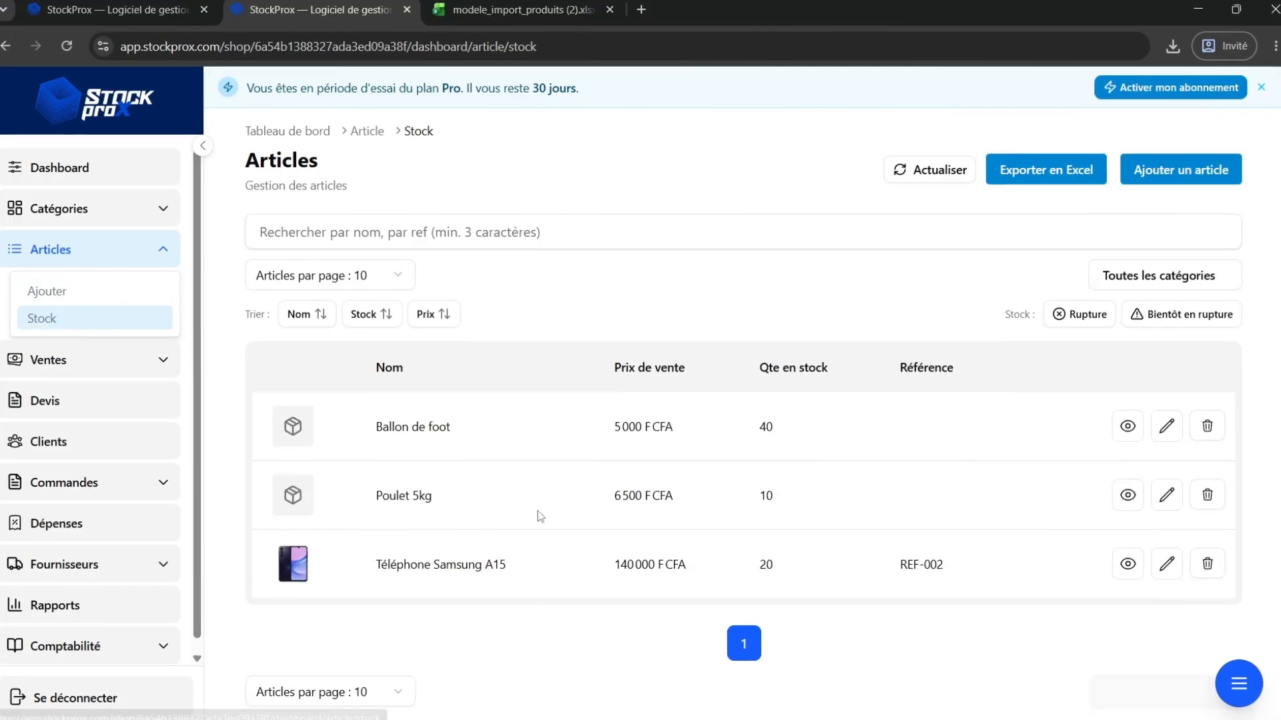
click(1127, 425)
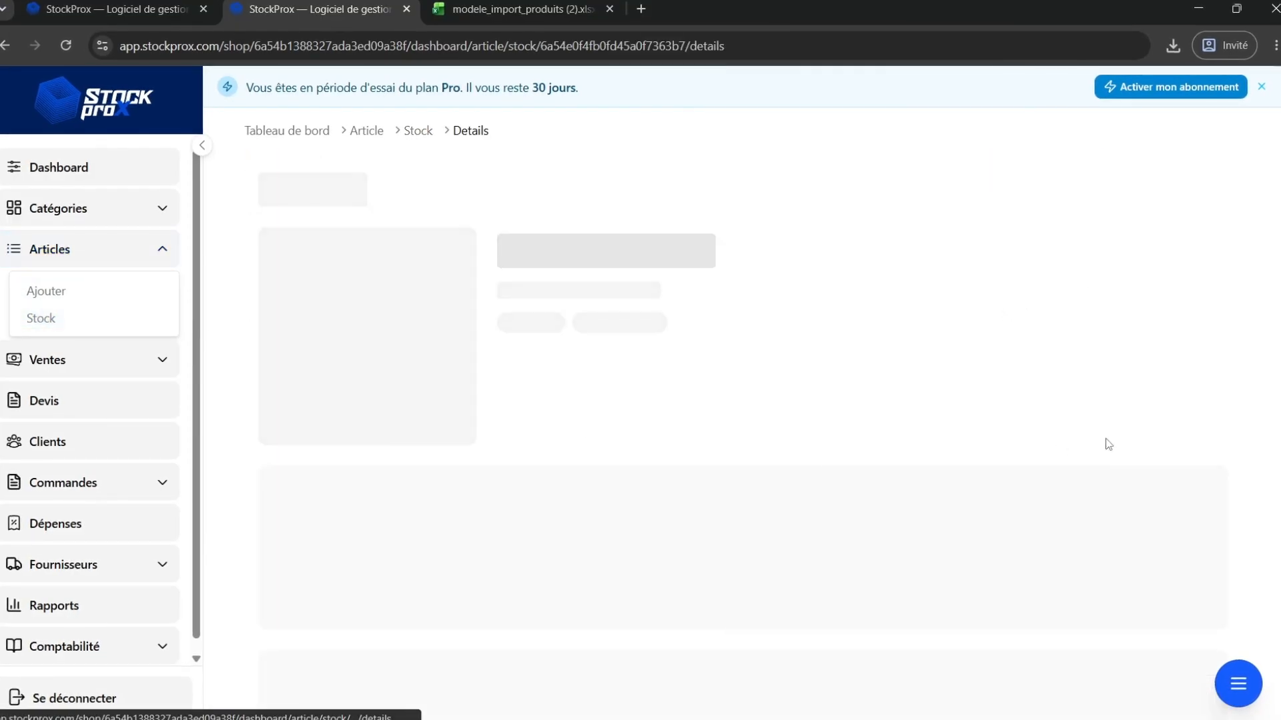
scroll(780, 465, down, 4)
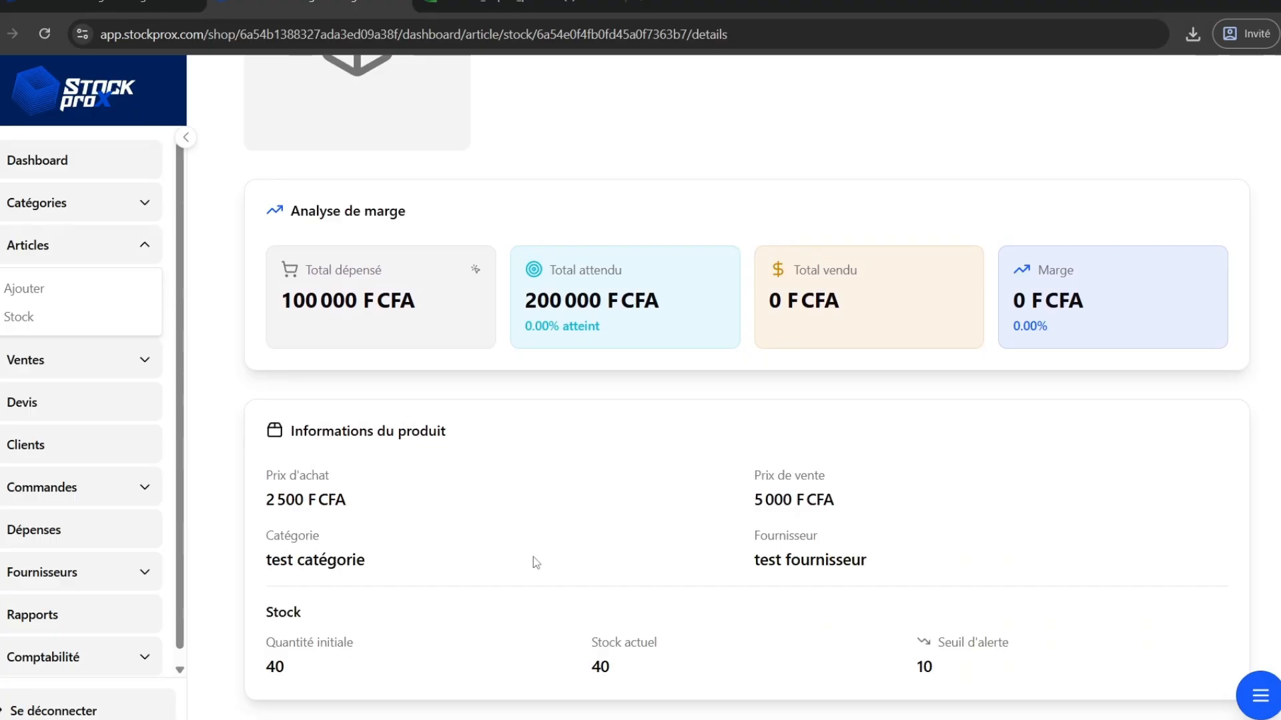
double_click(268, 666)
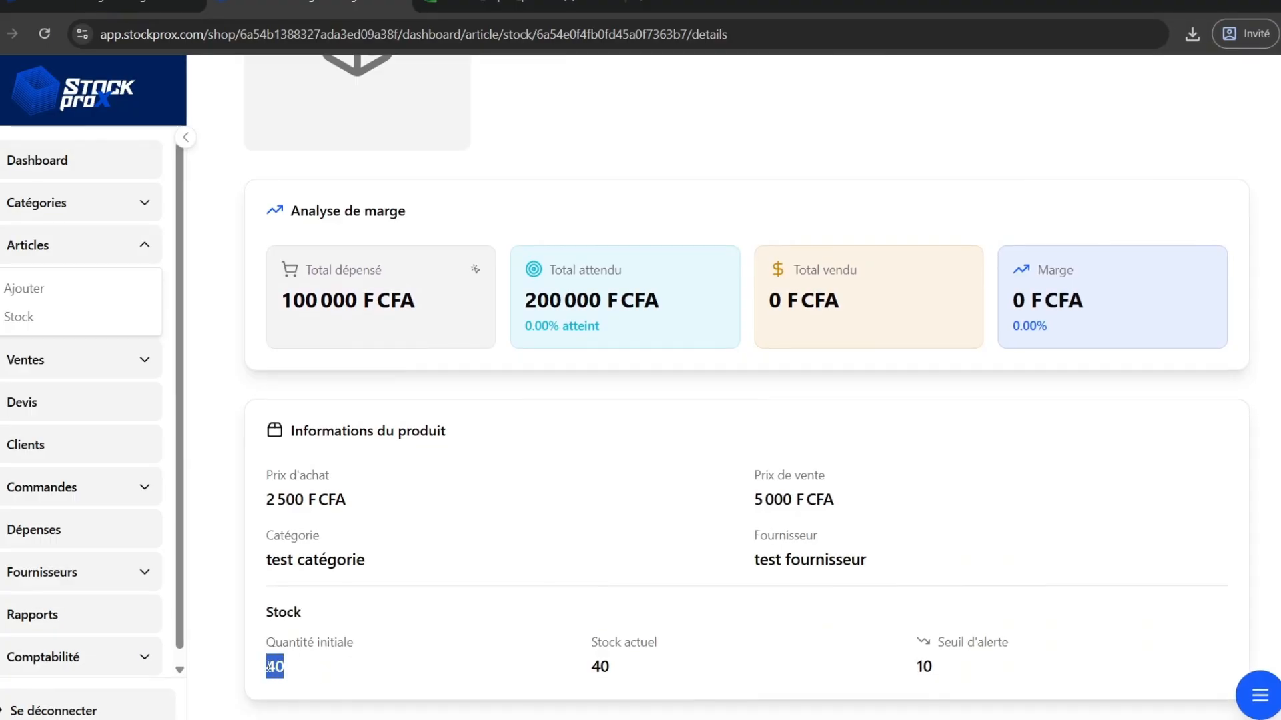
click(269, 500)
double_click(269, 500)
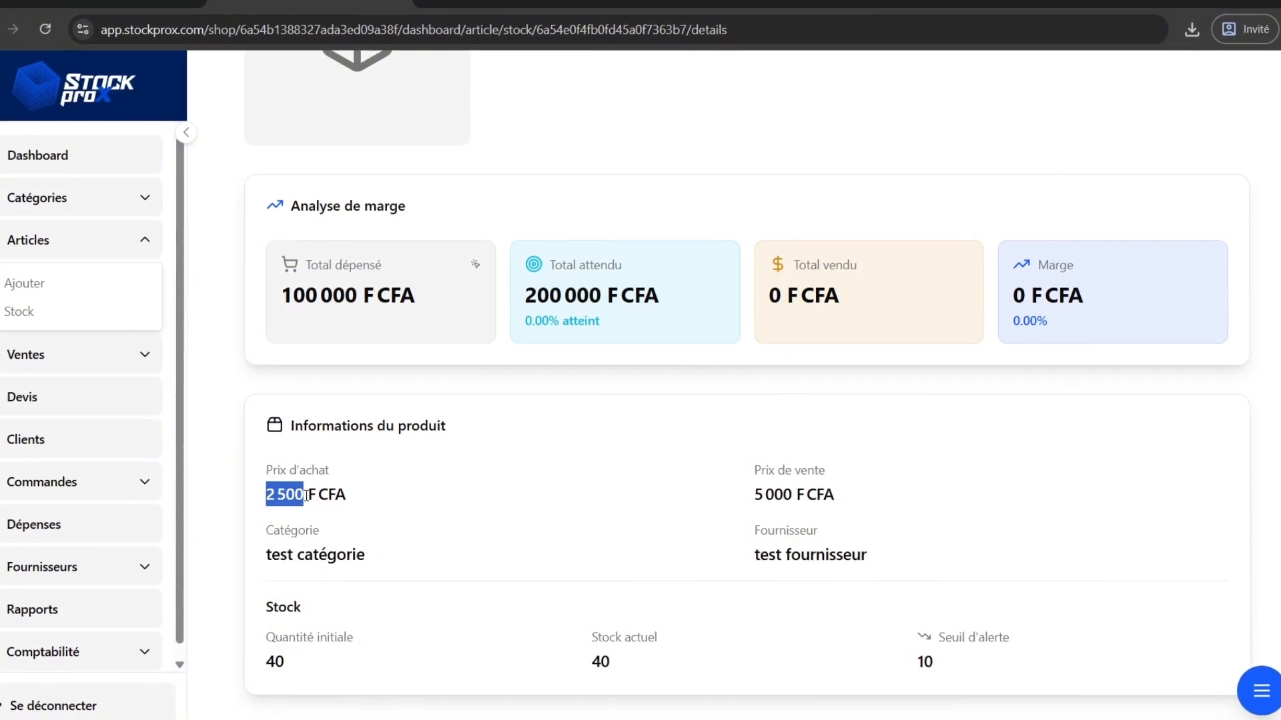
scroll(321, 427, up, 5)
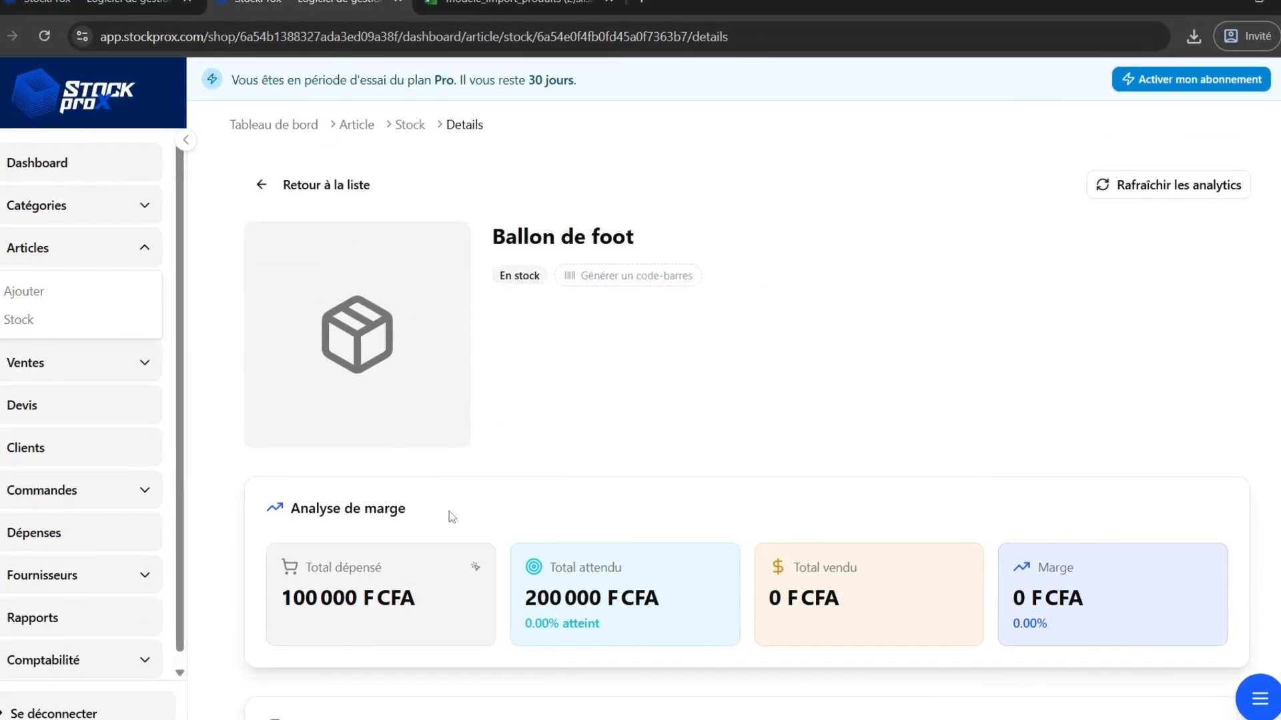
click(346, 596)
click(1217, 378)
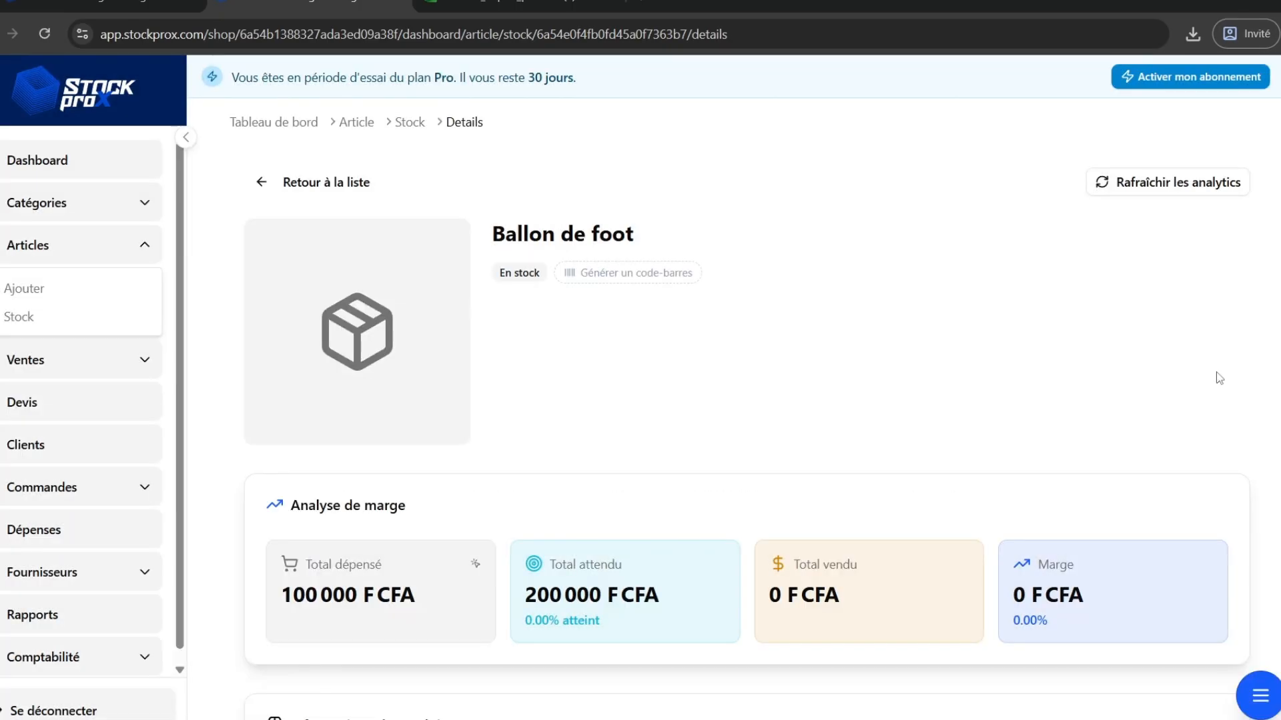
scroll(574, 554, down, 5)
scroll(573, 559, down, 1)
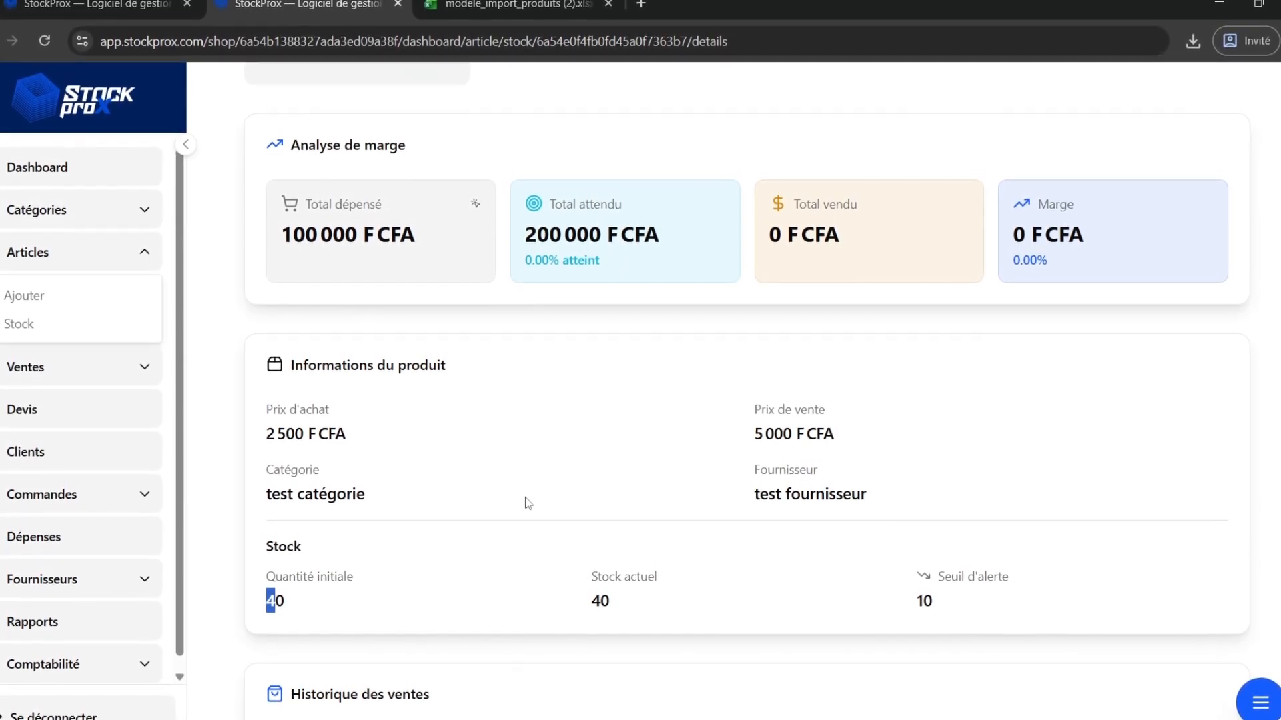
scroll(525, 497, up, 5)
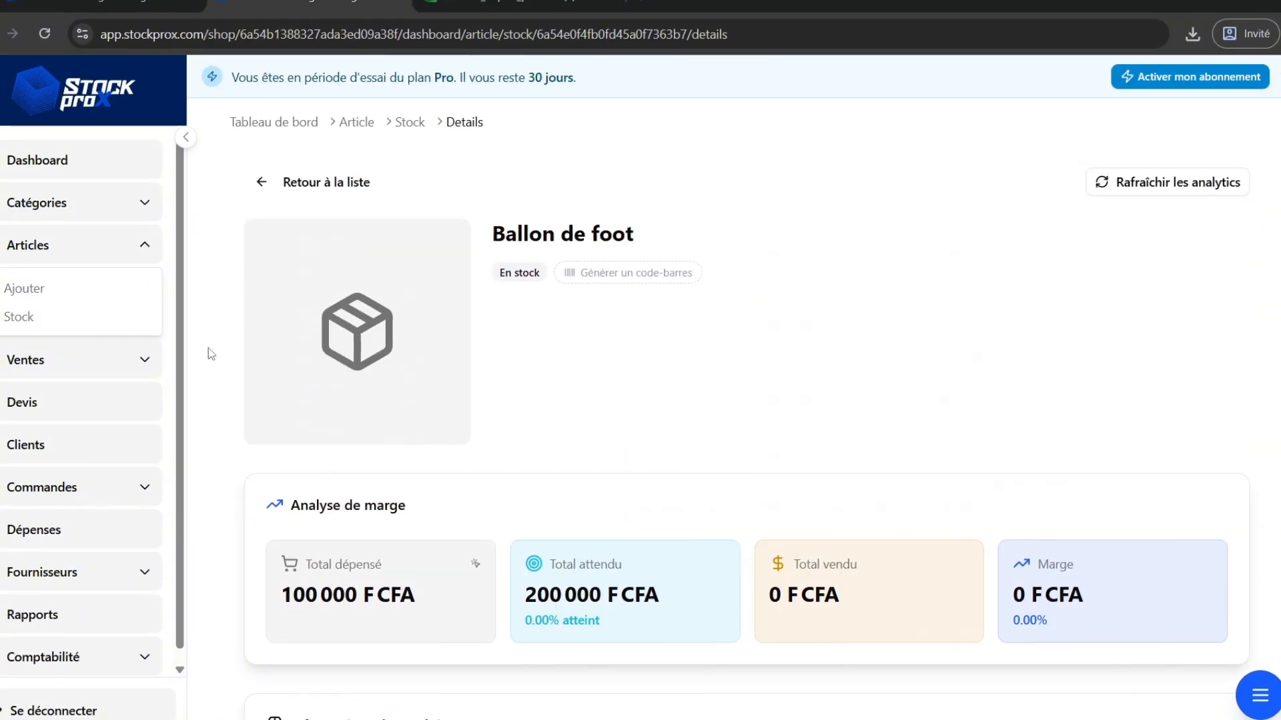
Open the dashboard and look over its revenue and stock summaries.
click(88, 166)
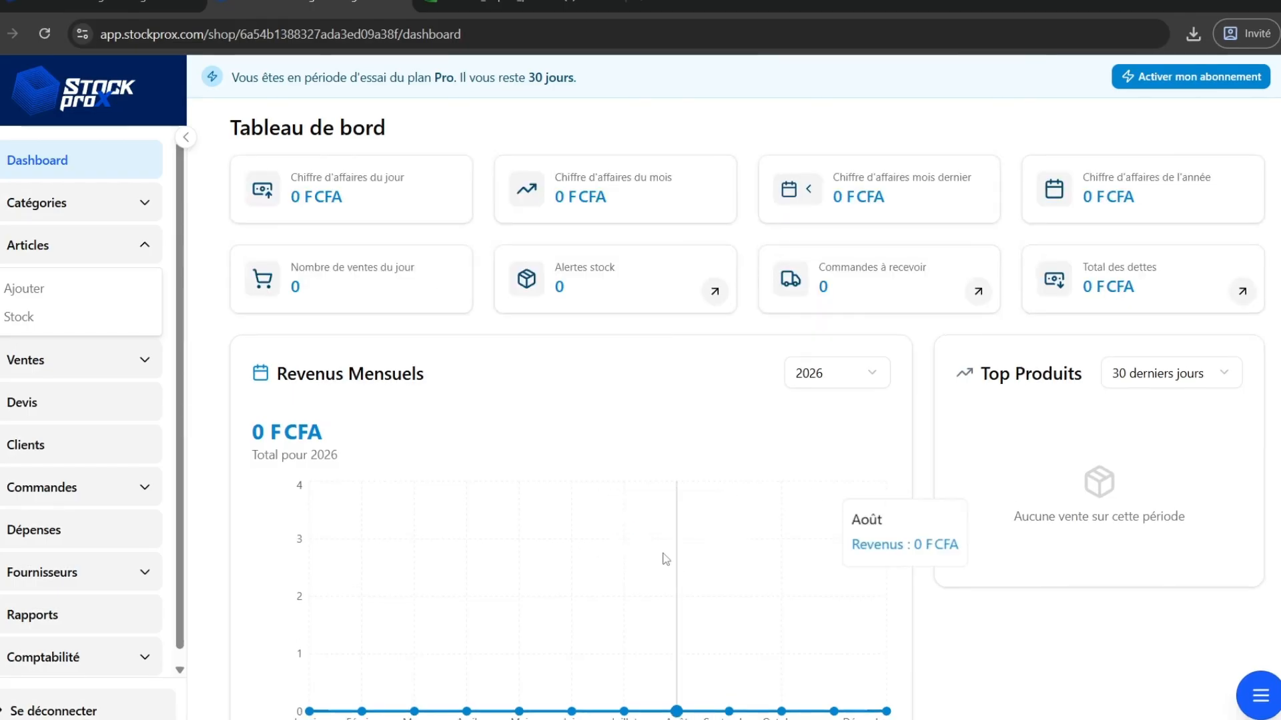
scroll(983, 479, down, 8)
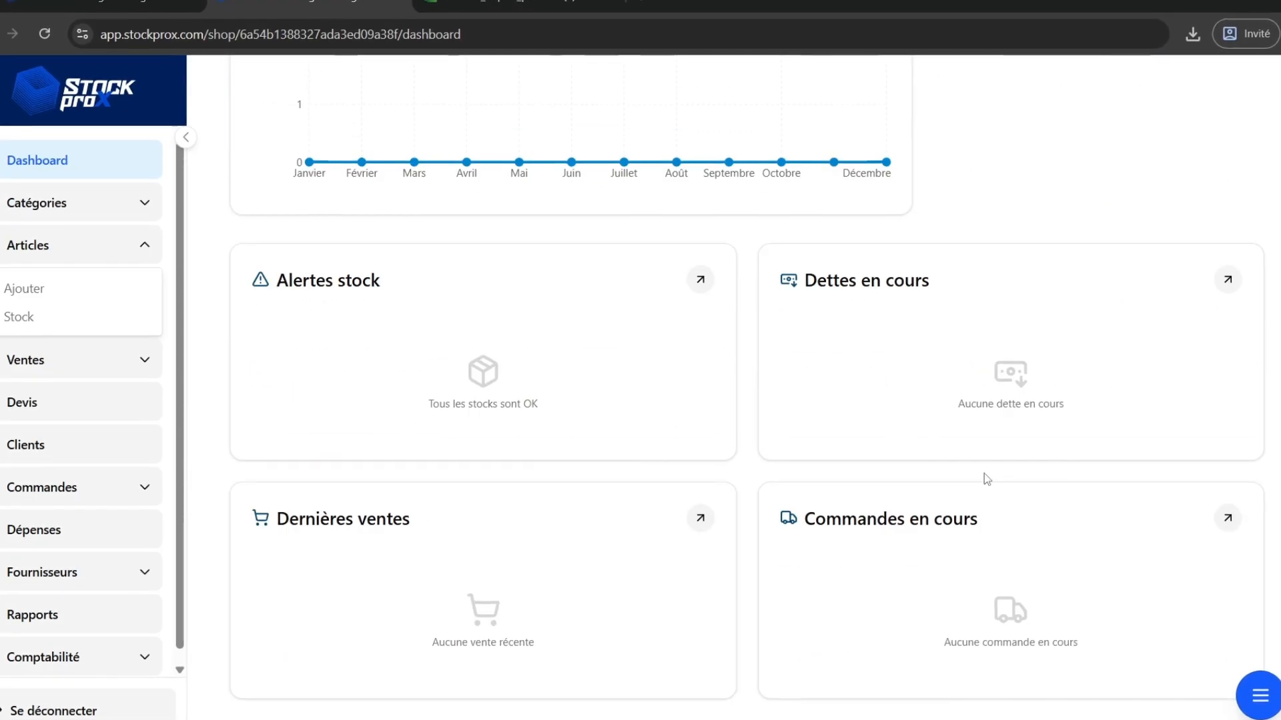
scroll(983, 479, up, 8)
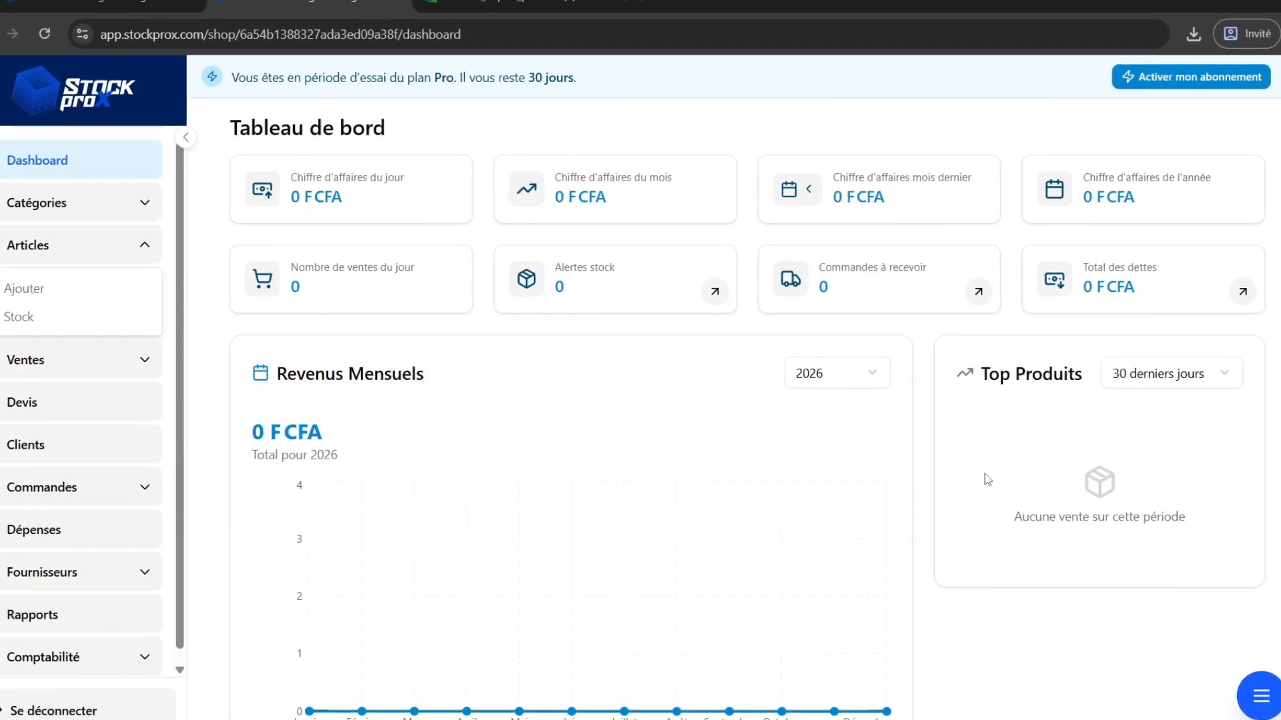